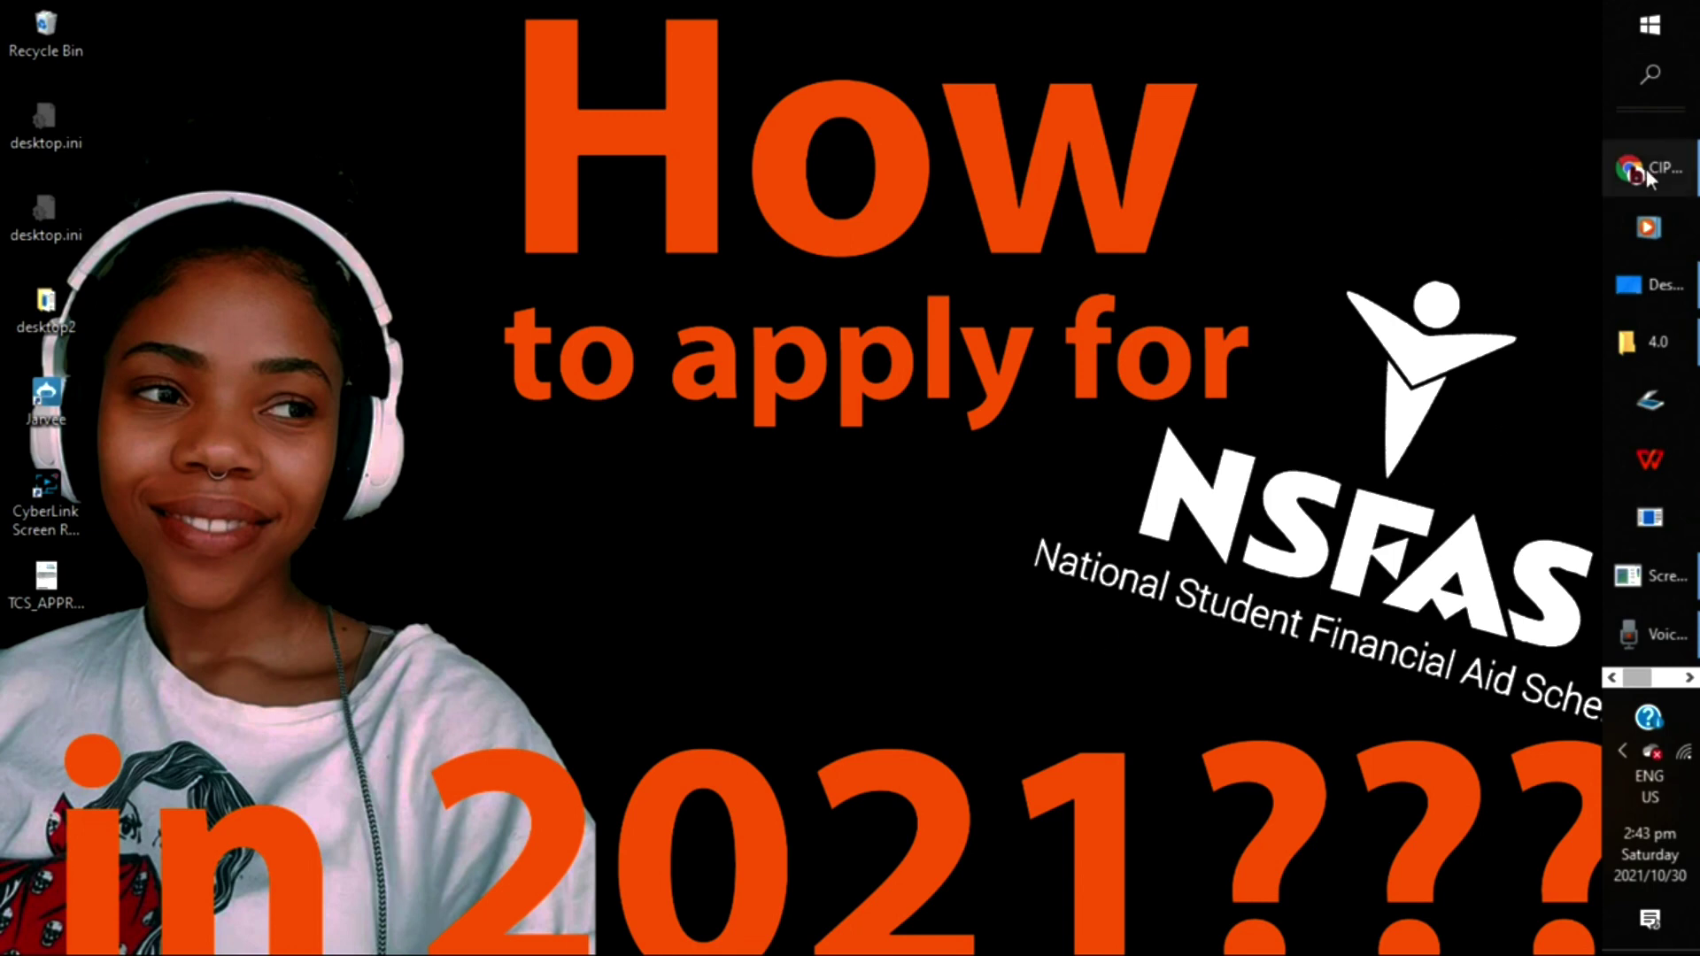
Restore the Chrome window showing the CIPC registration email in Gmail from the taskbar
mouse_move(1647, 177)
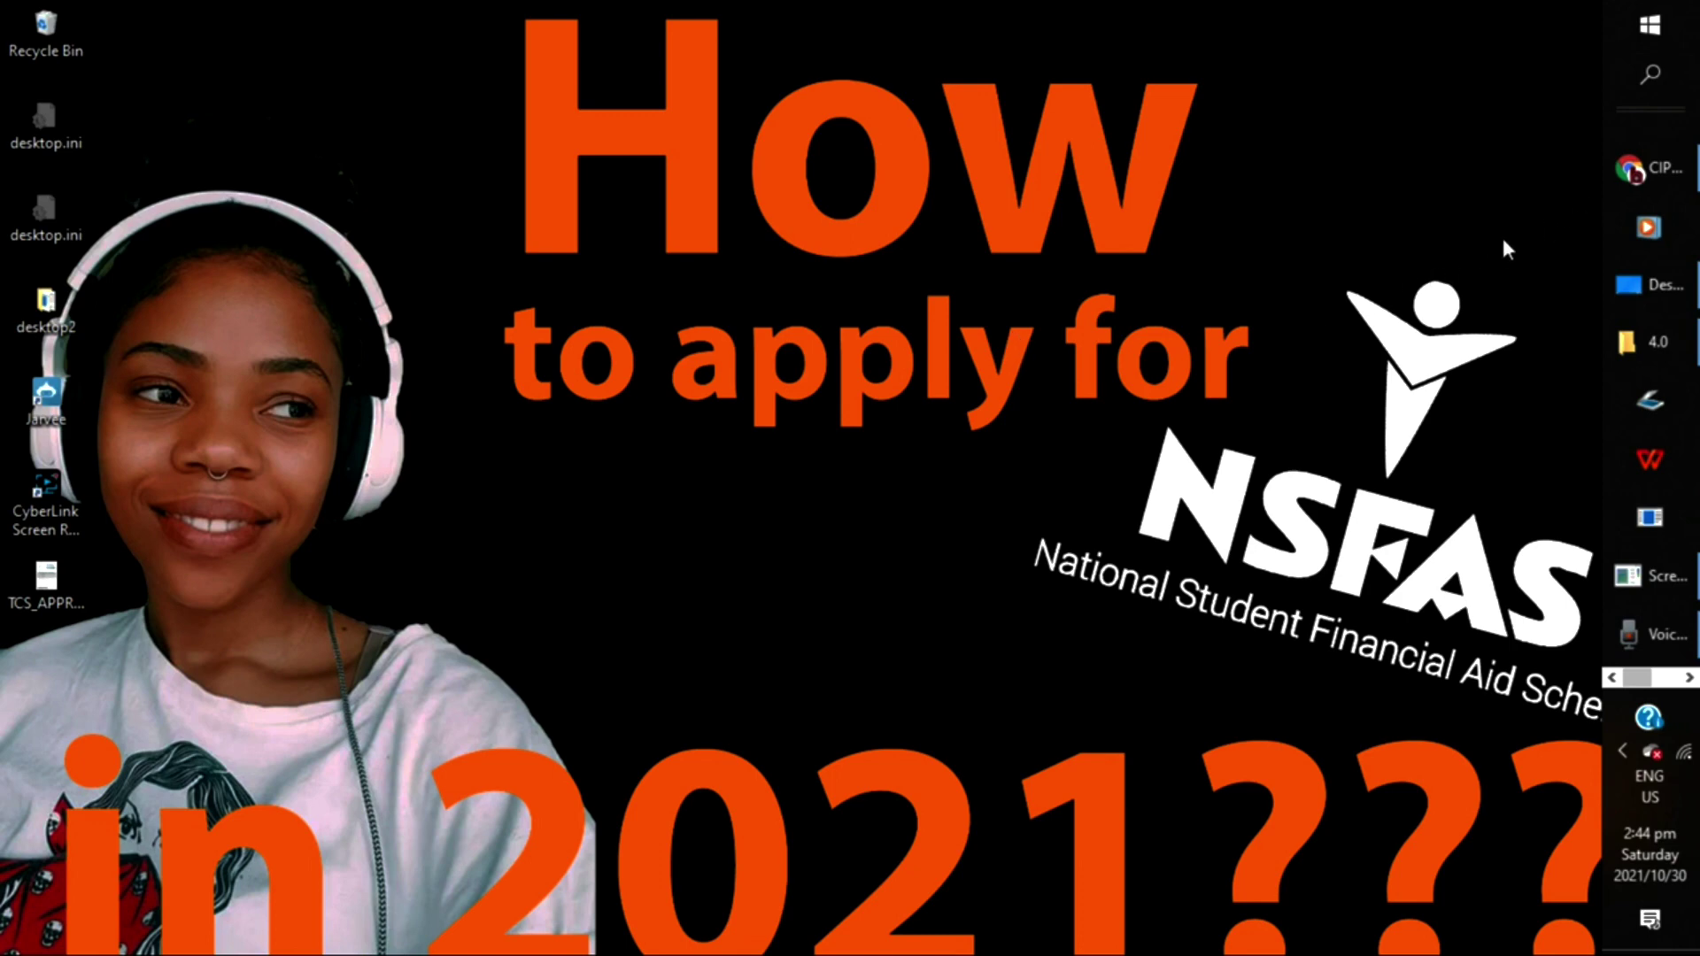
click(1662, 171)
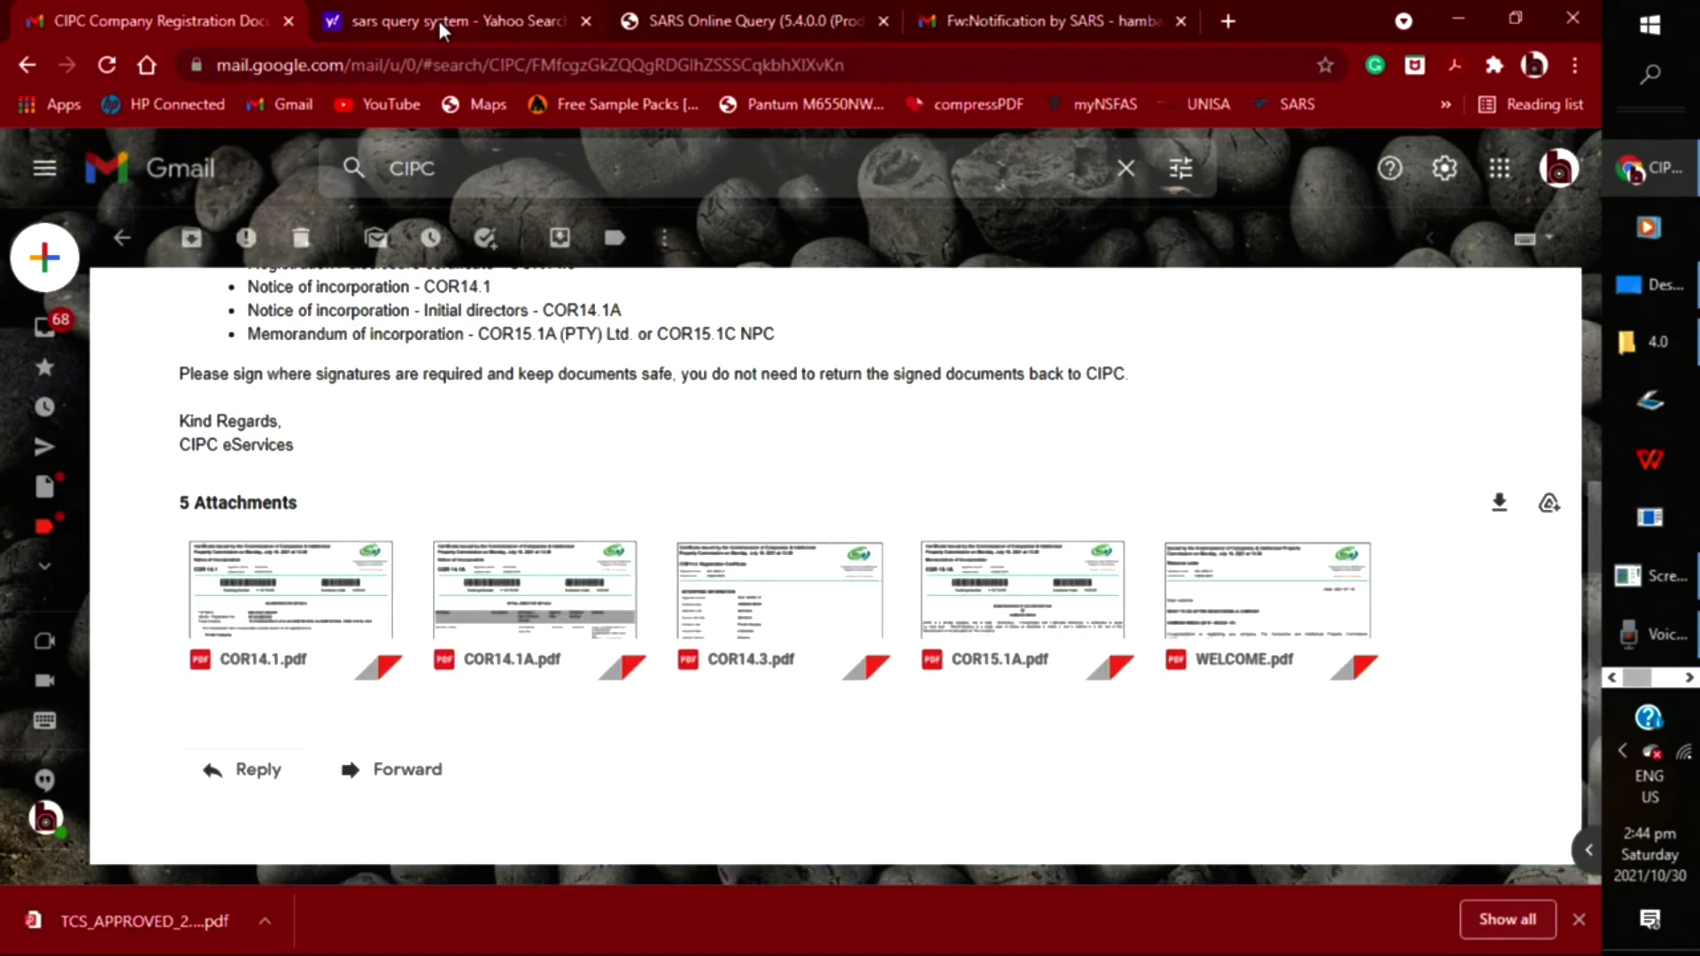
Close the Yahoo Search and SARS Online Query tabs, keeping both Gmail tabs
click(585, 21)
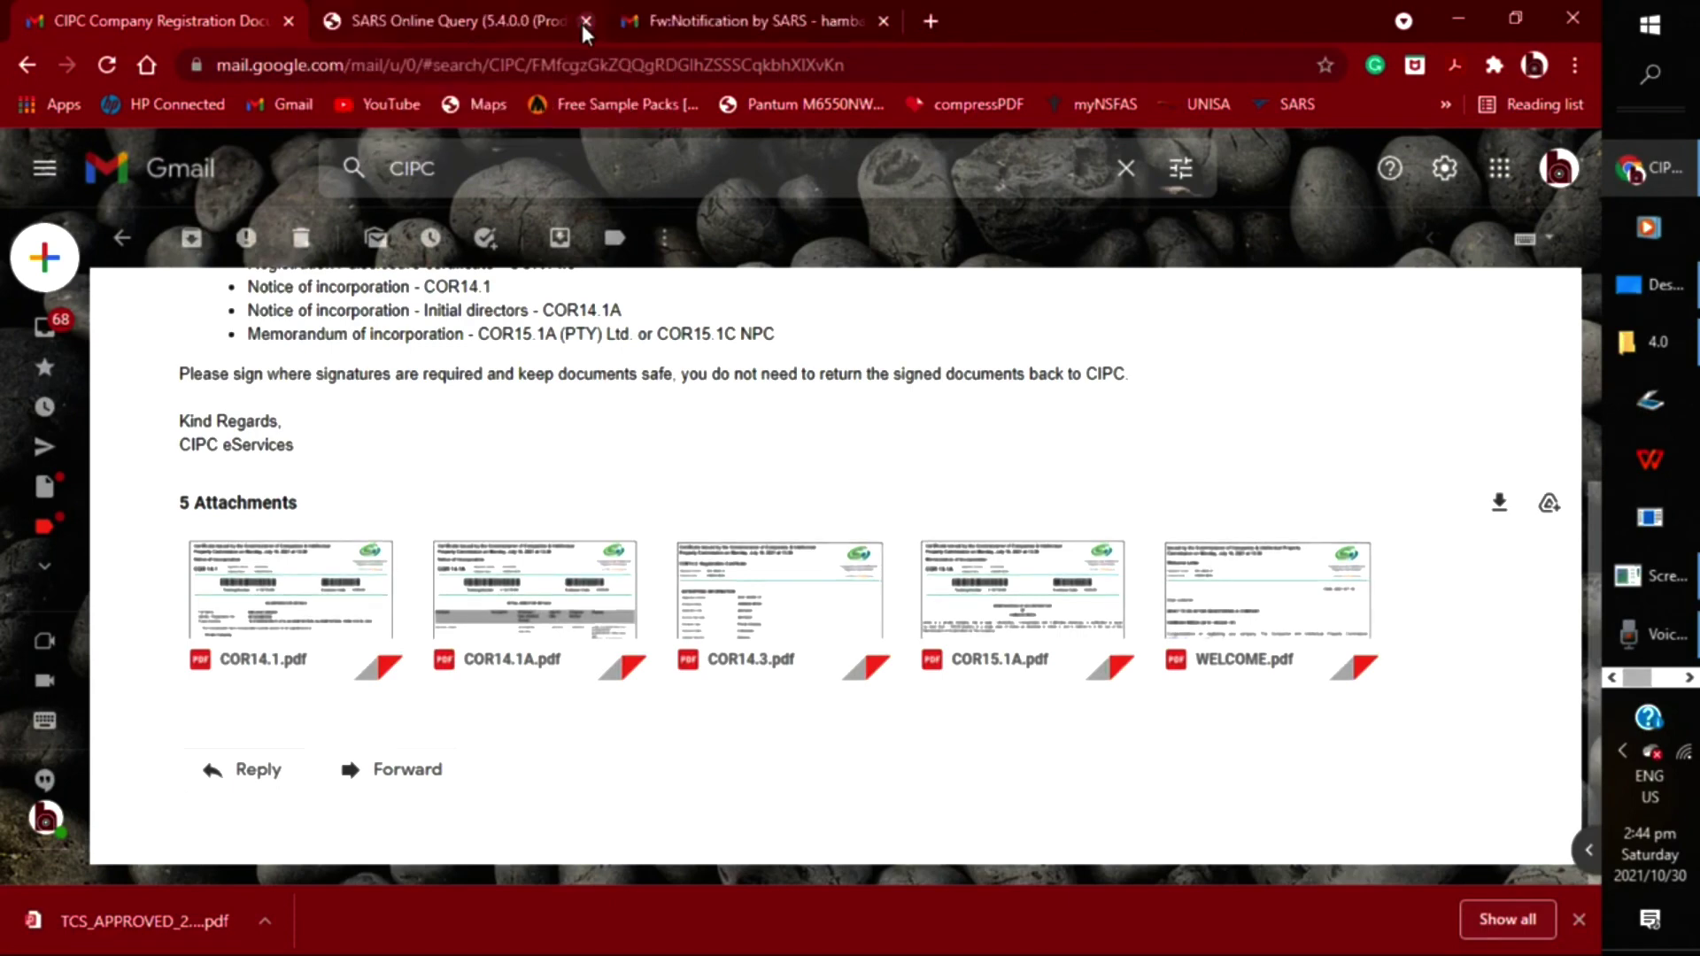
click(584, 21)
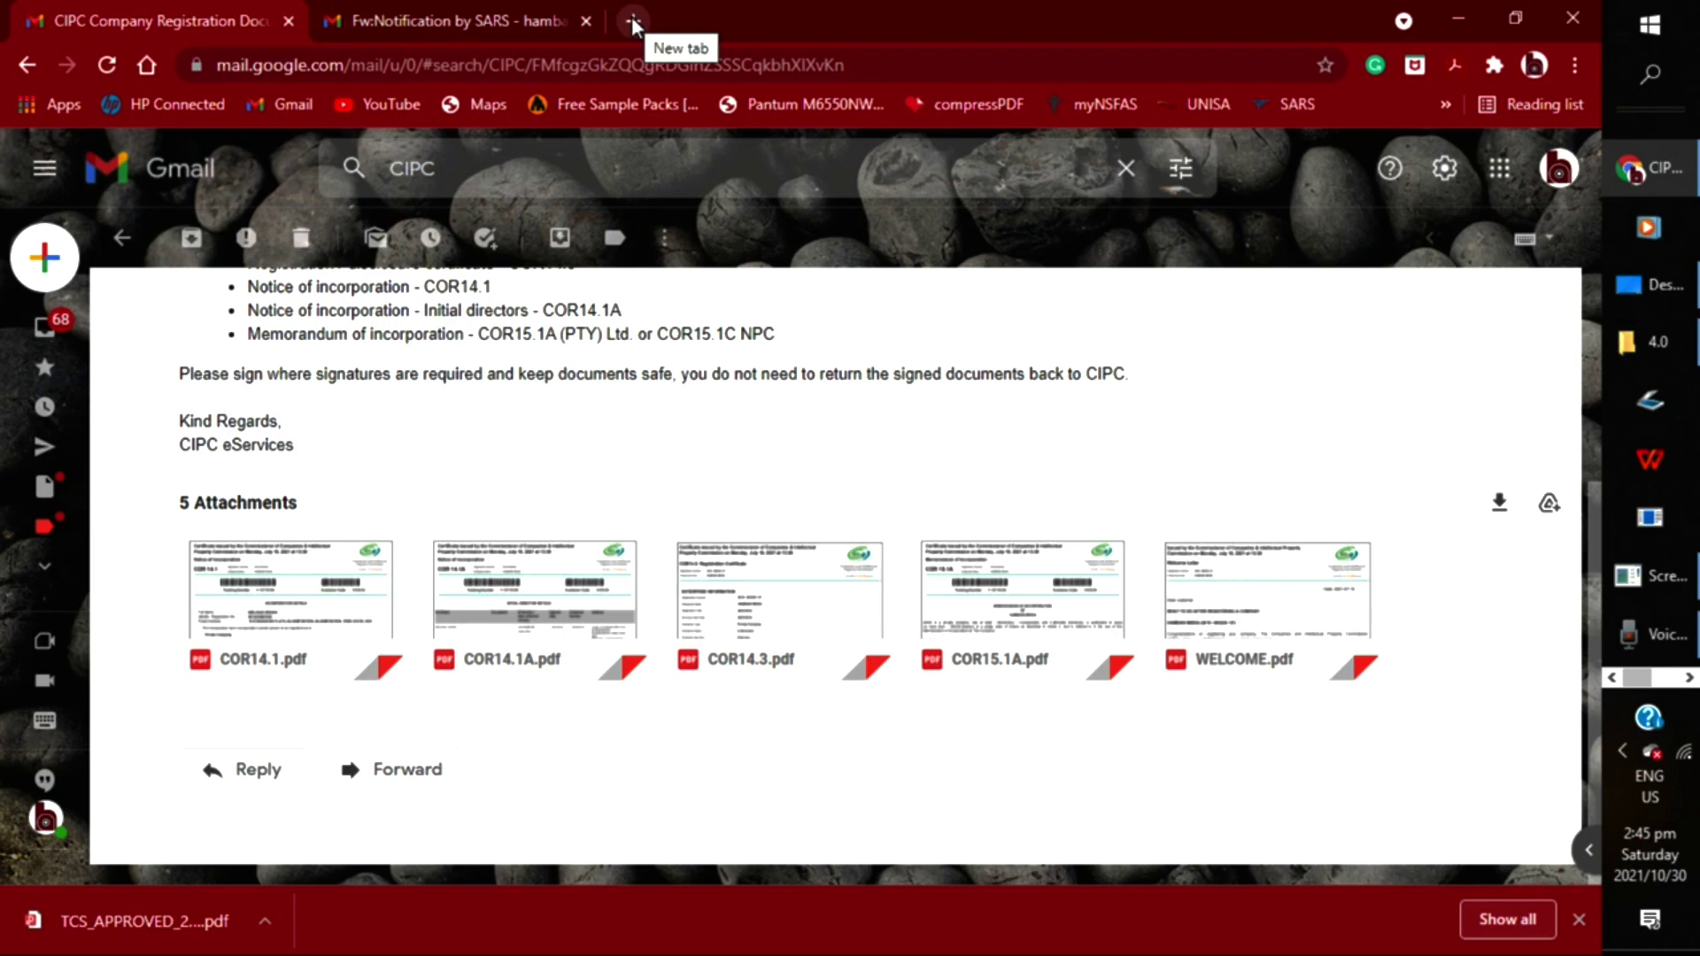
Search the web for 'sars query system' from a new tab's address bar
click(631, 17)
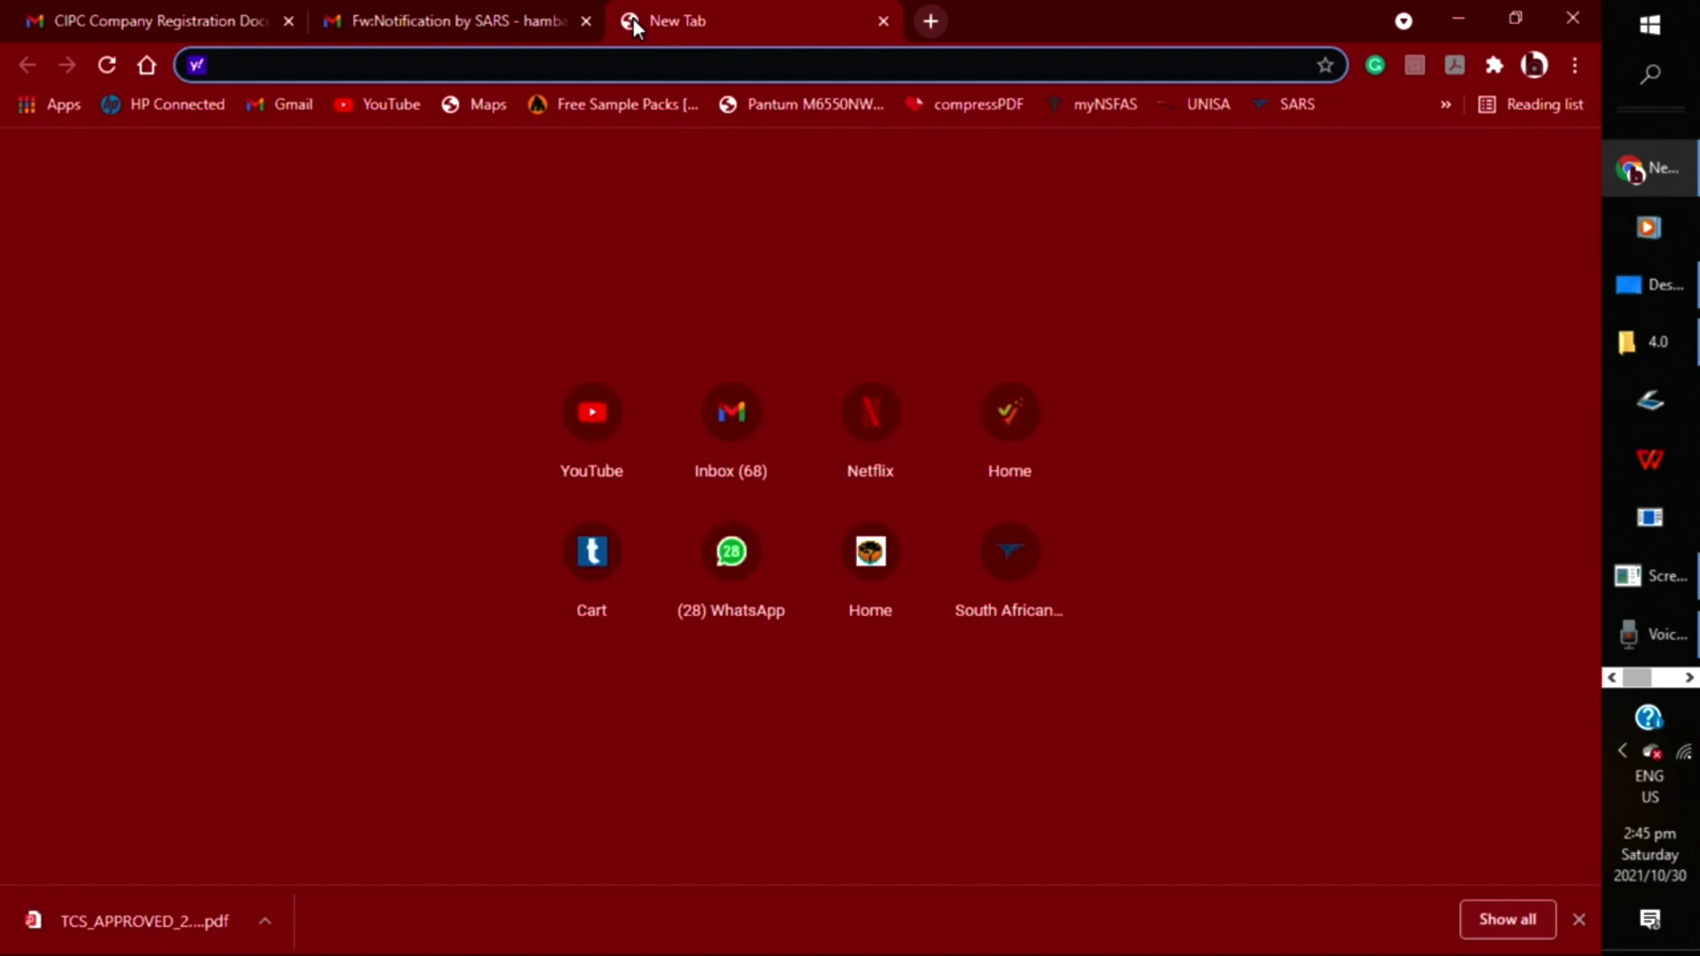
text(SQ)
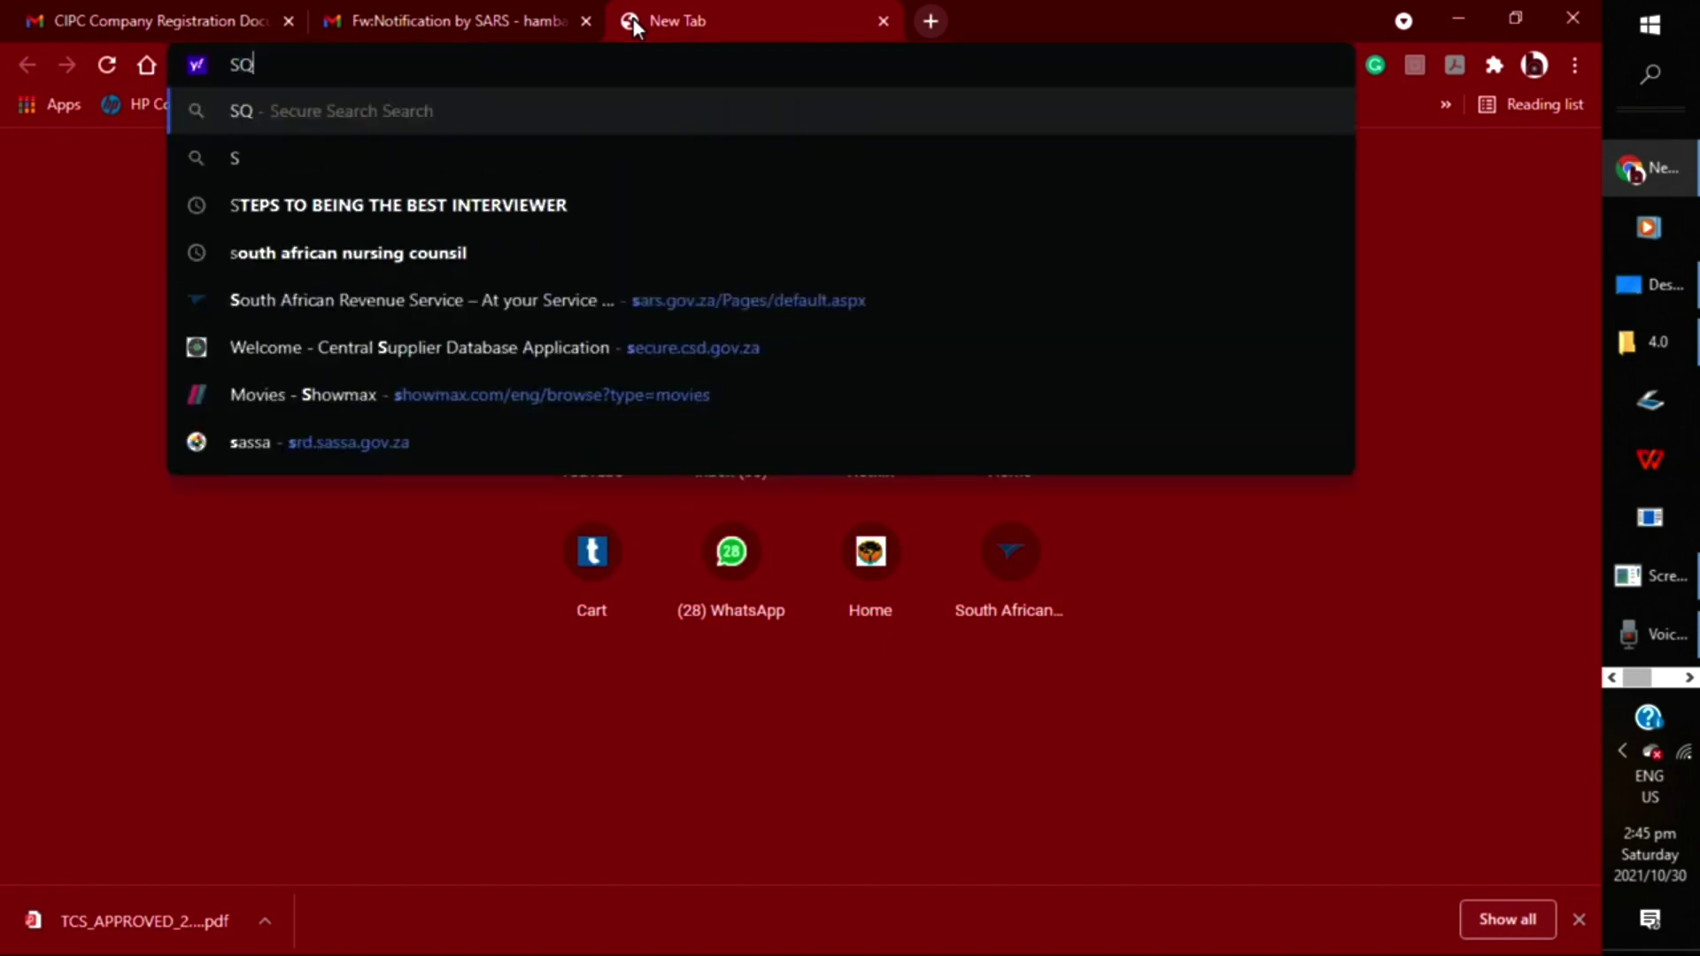
key(BackSpace)
text(ARSA)
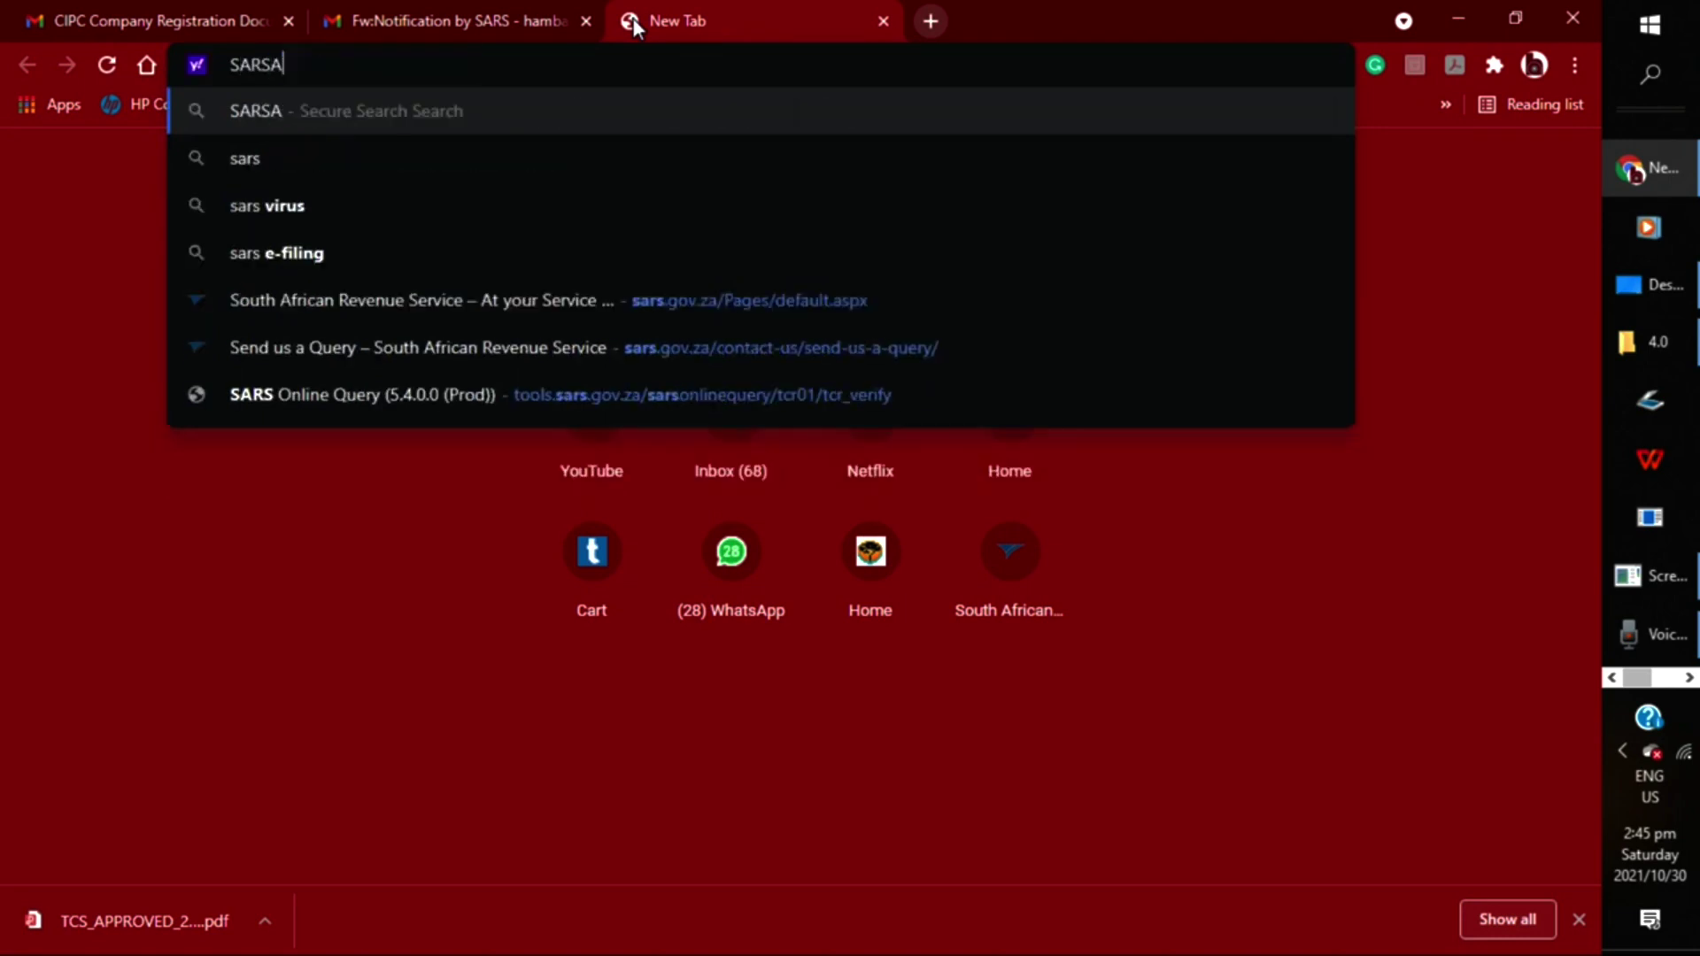
key(BackSpace)
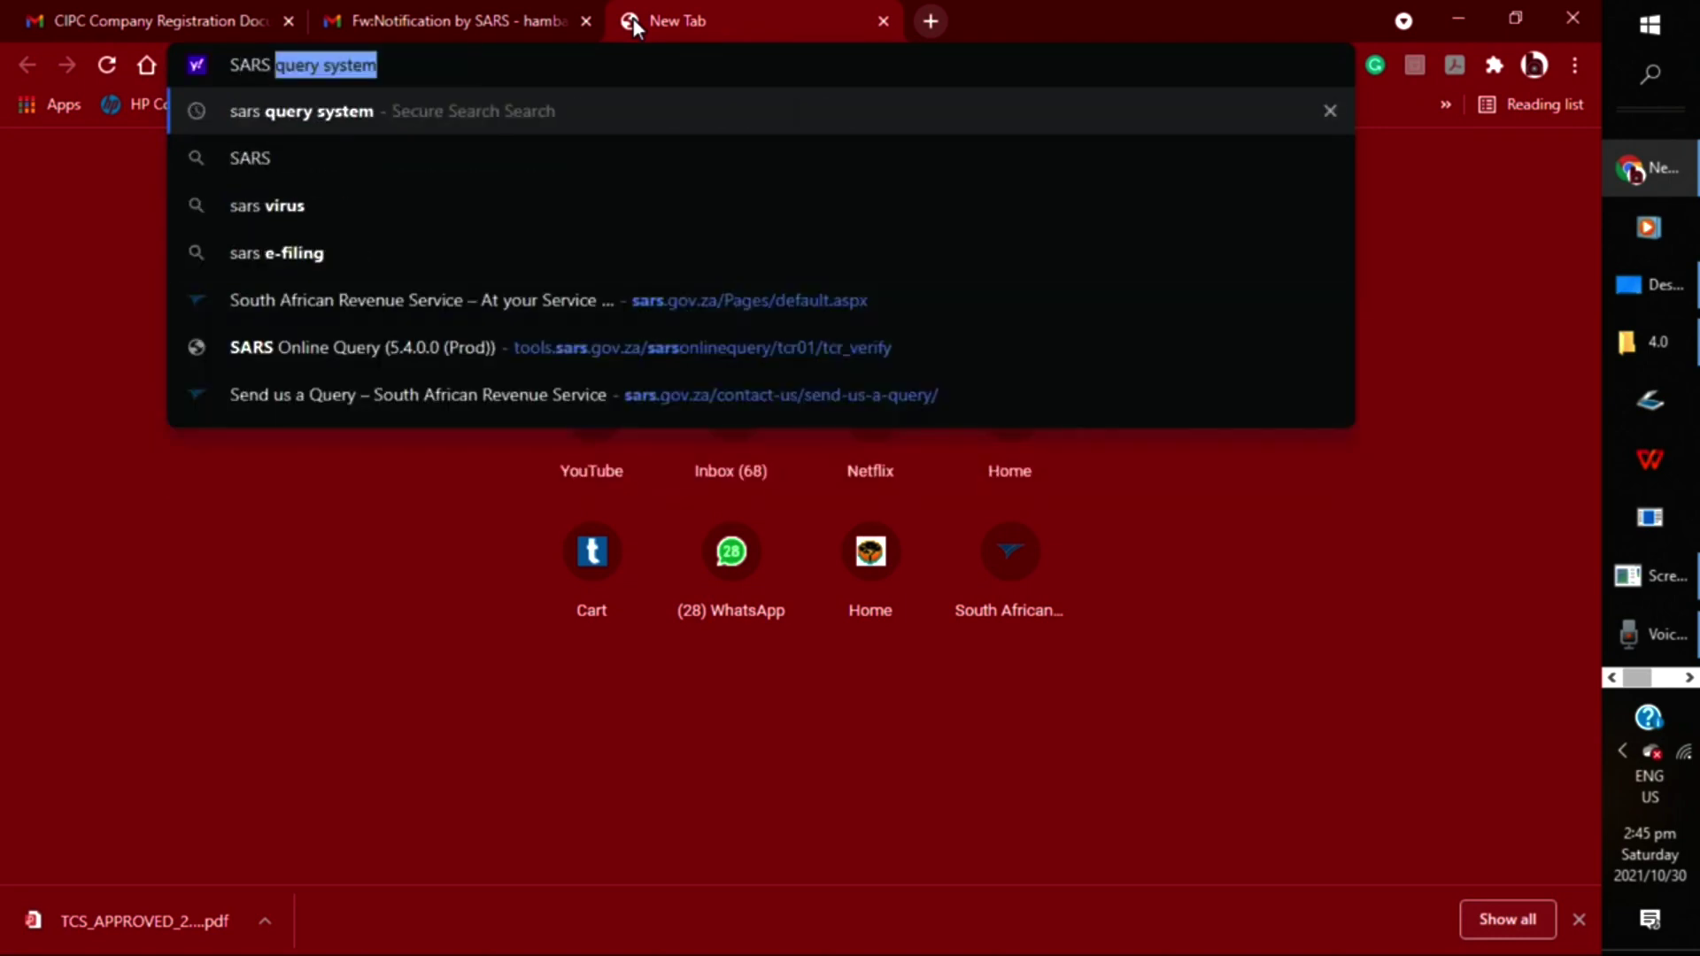
text(QUERY)
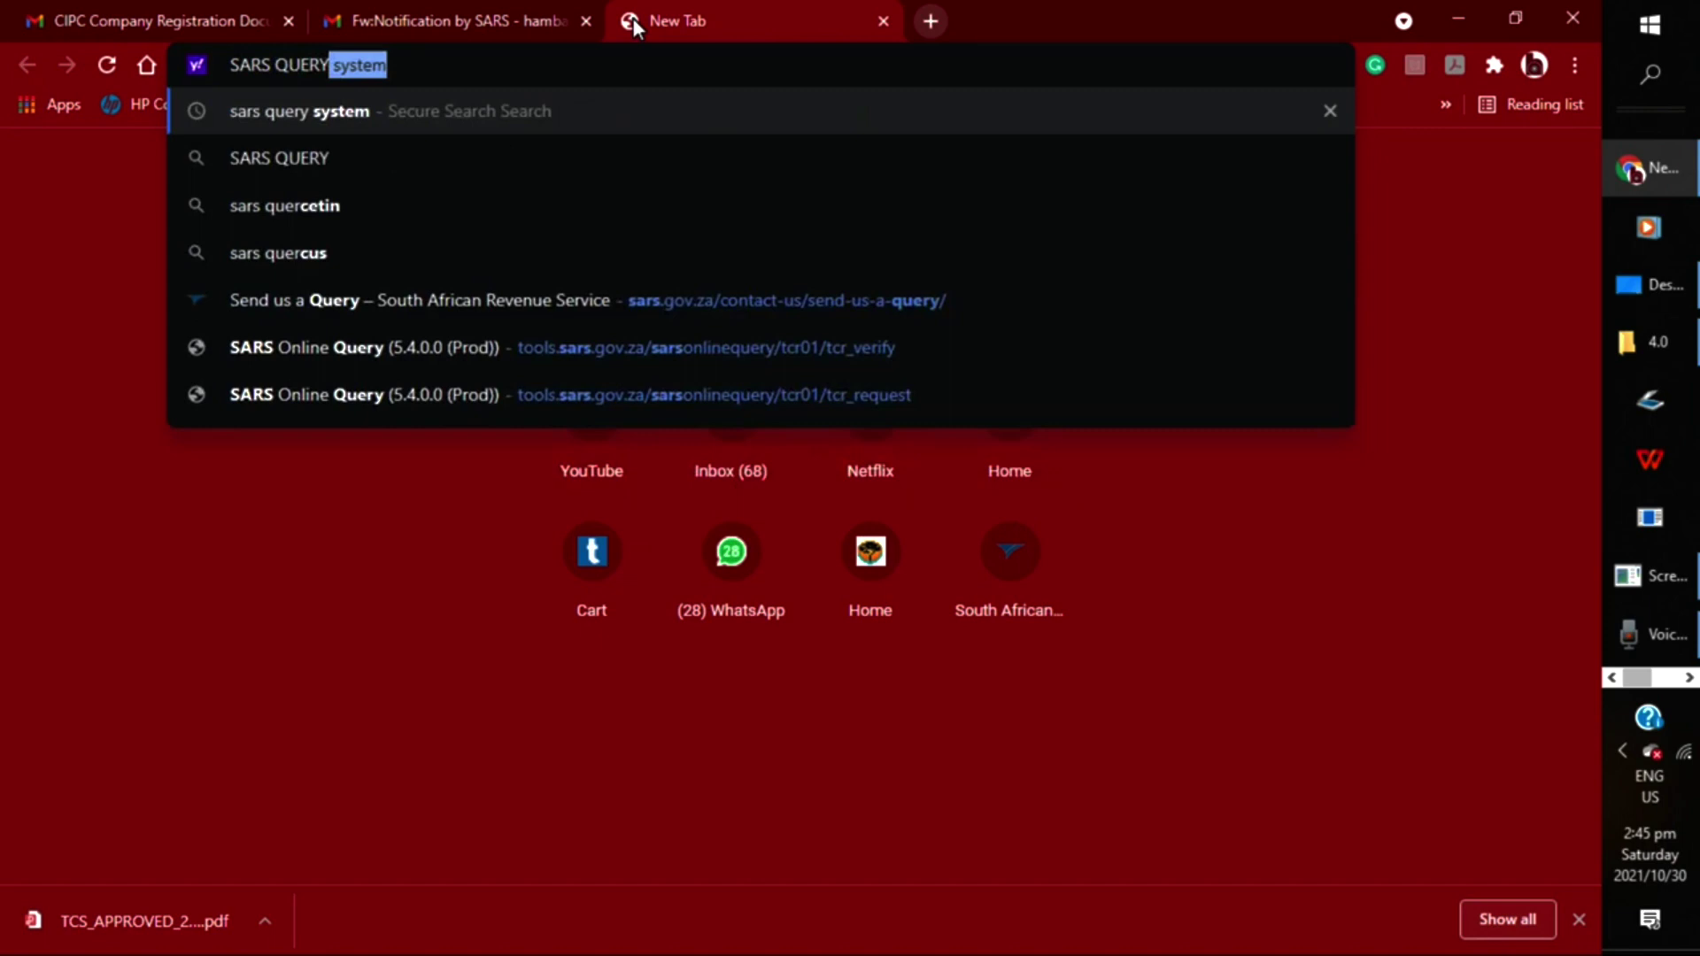
text( S)
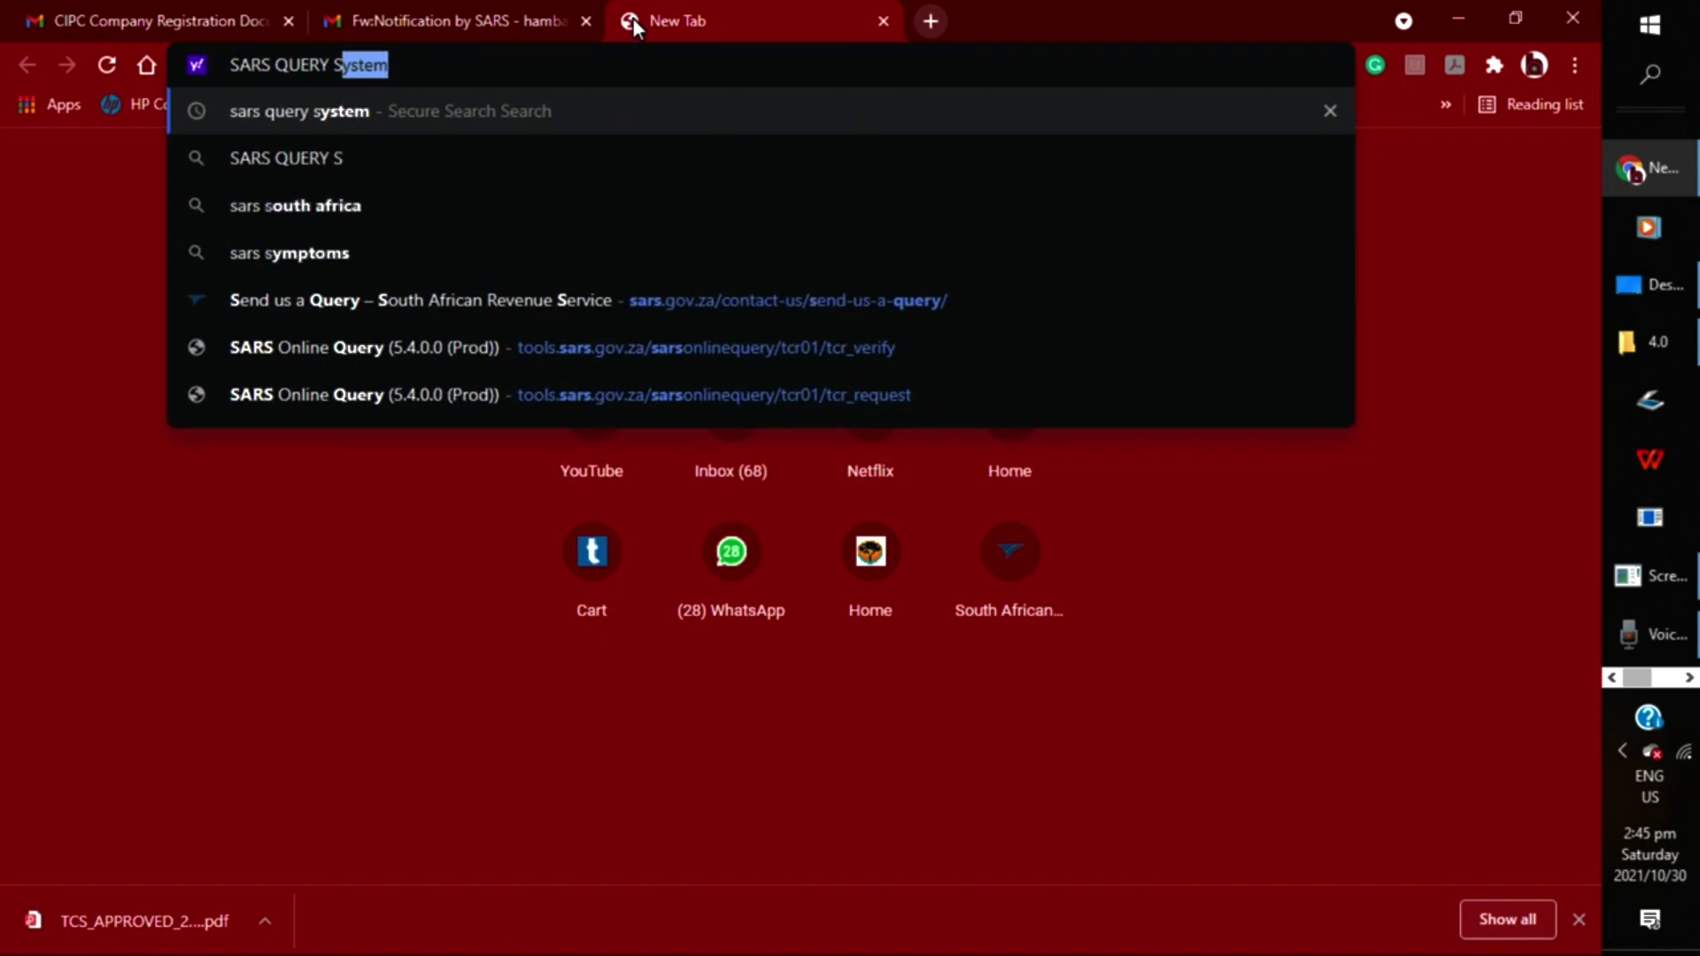
text(YSTEM)
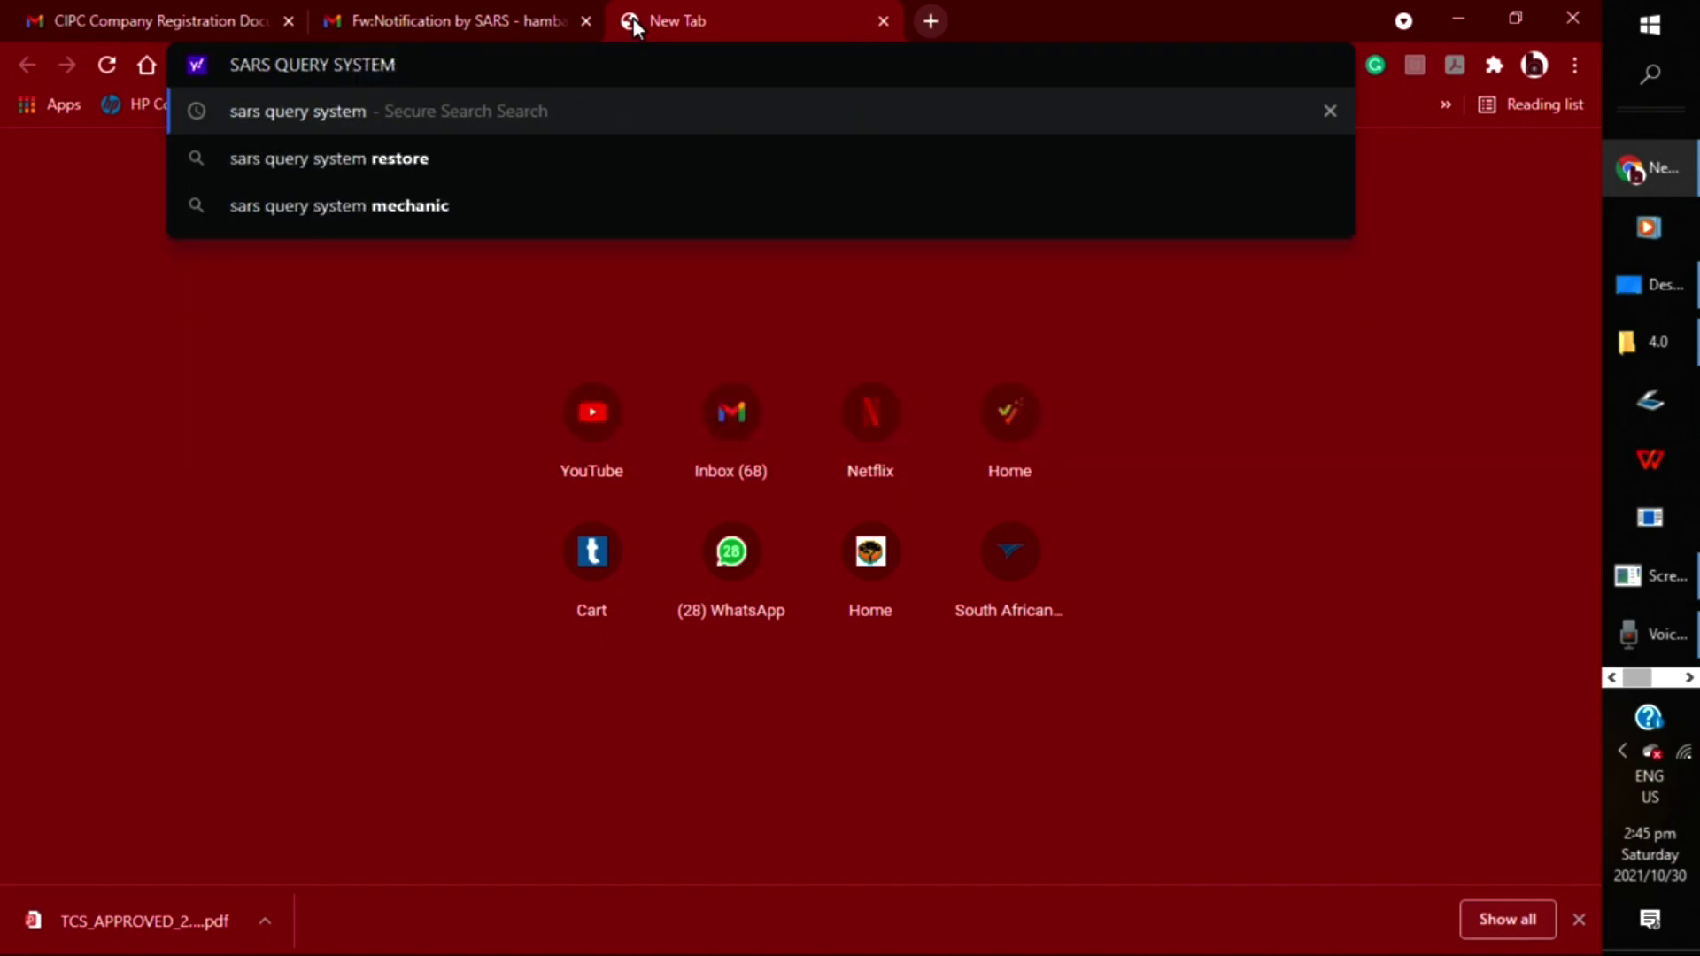
click(377, 109)
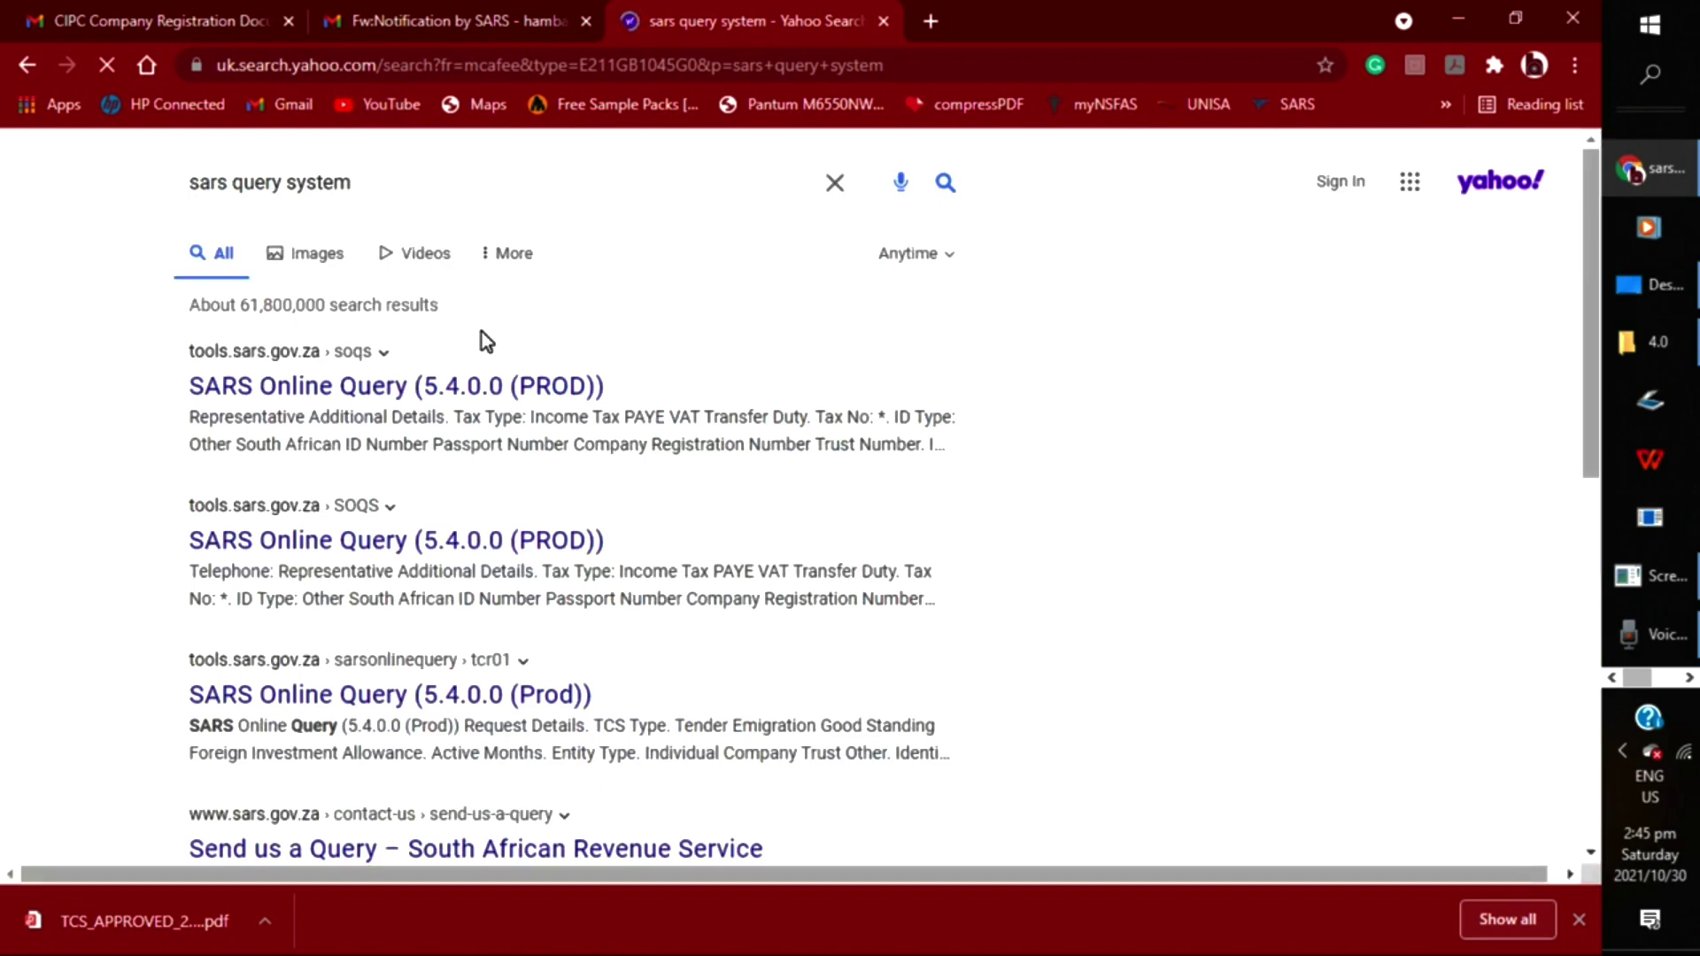
Open the 'Send us a Query – South African Revenue Service' Yahoo result
scroll(482, 332, down, 2)
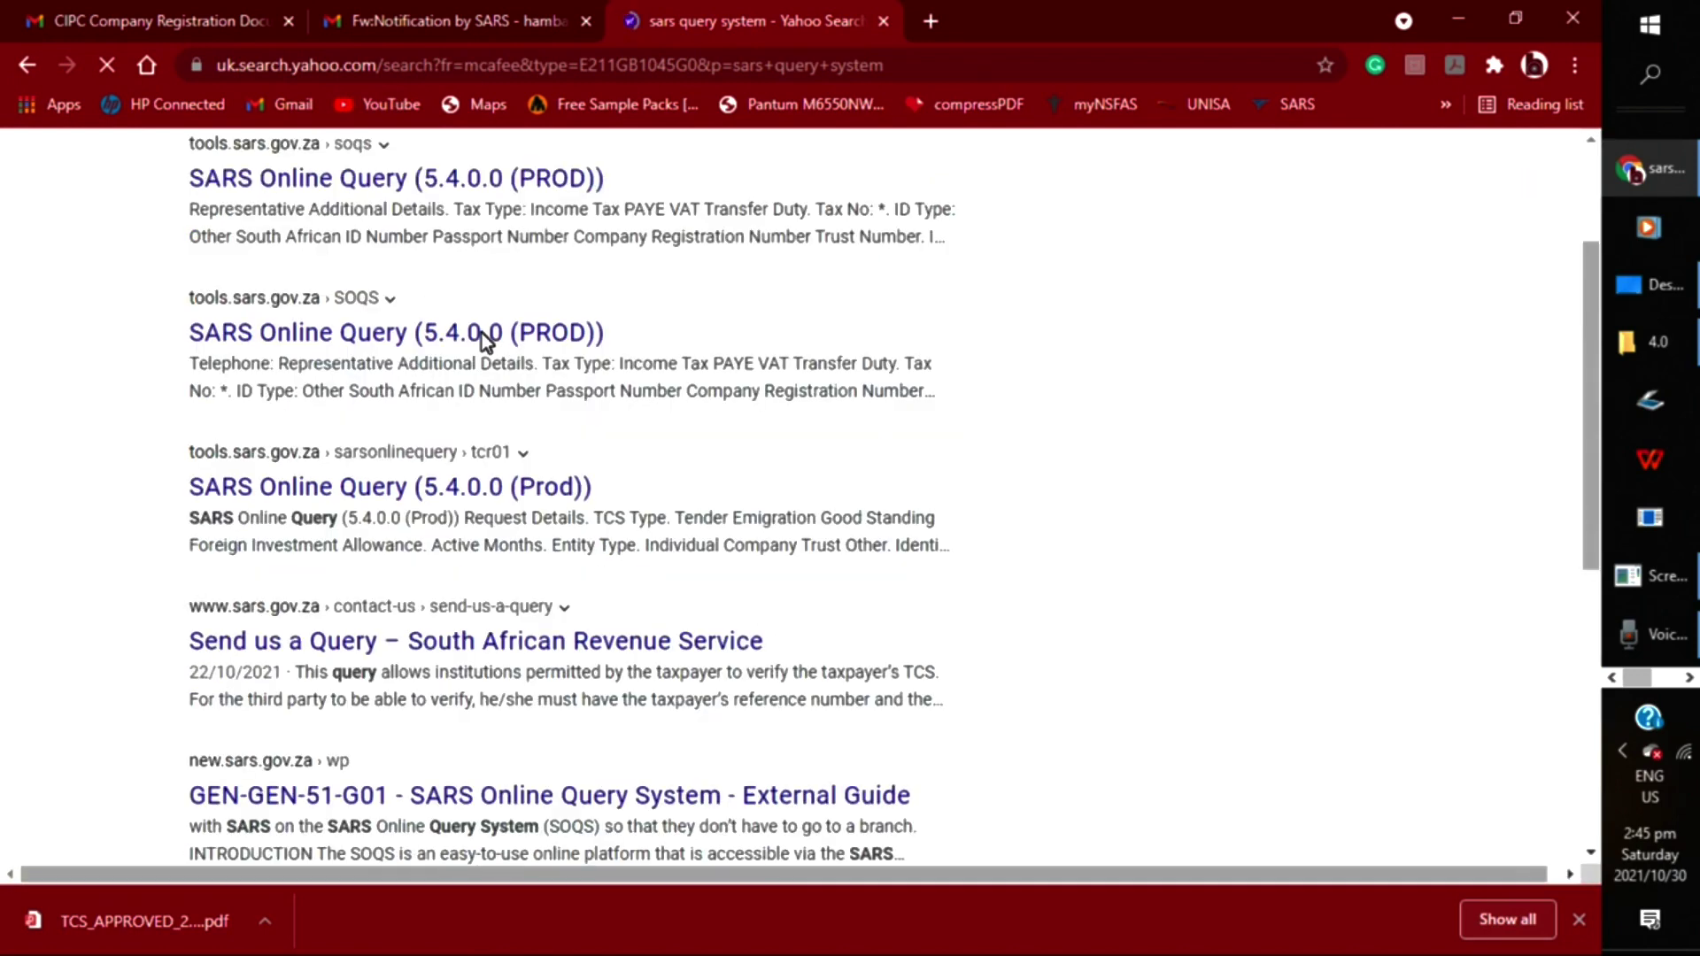
scroll(485, 340, down, 2)
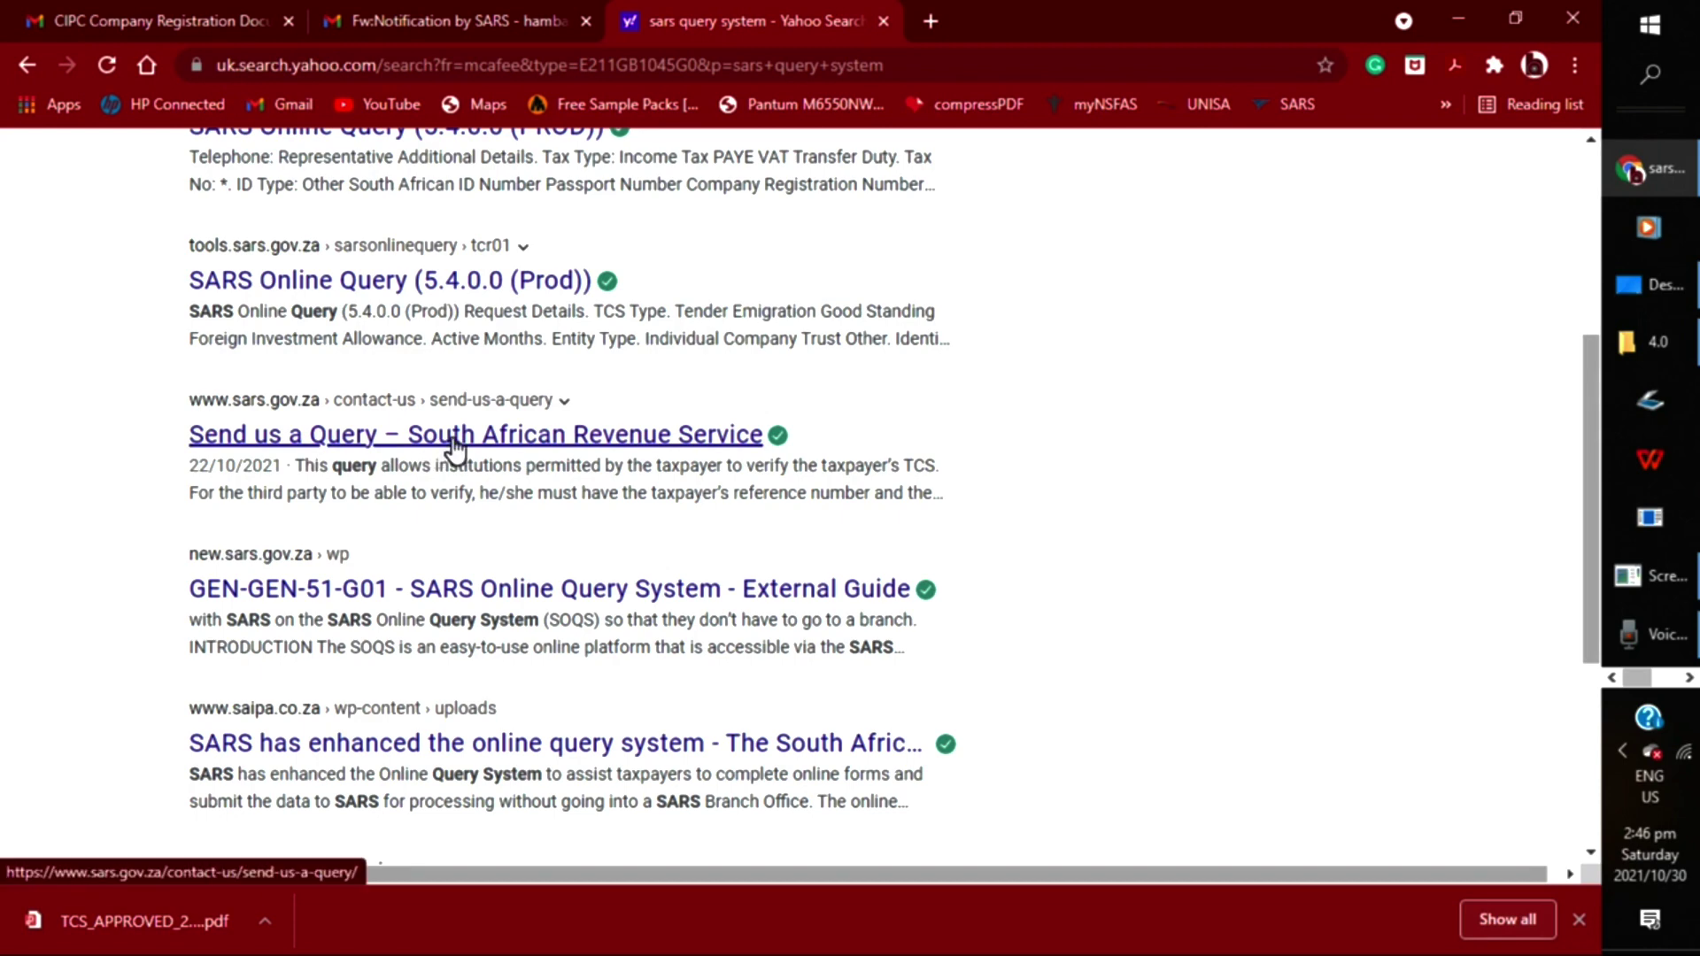
click(455, 435)
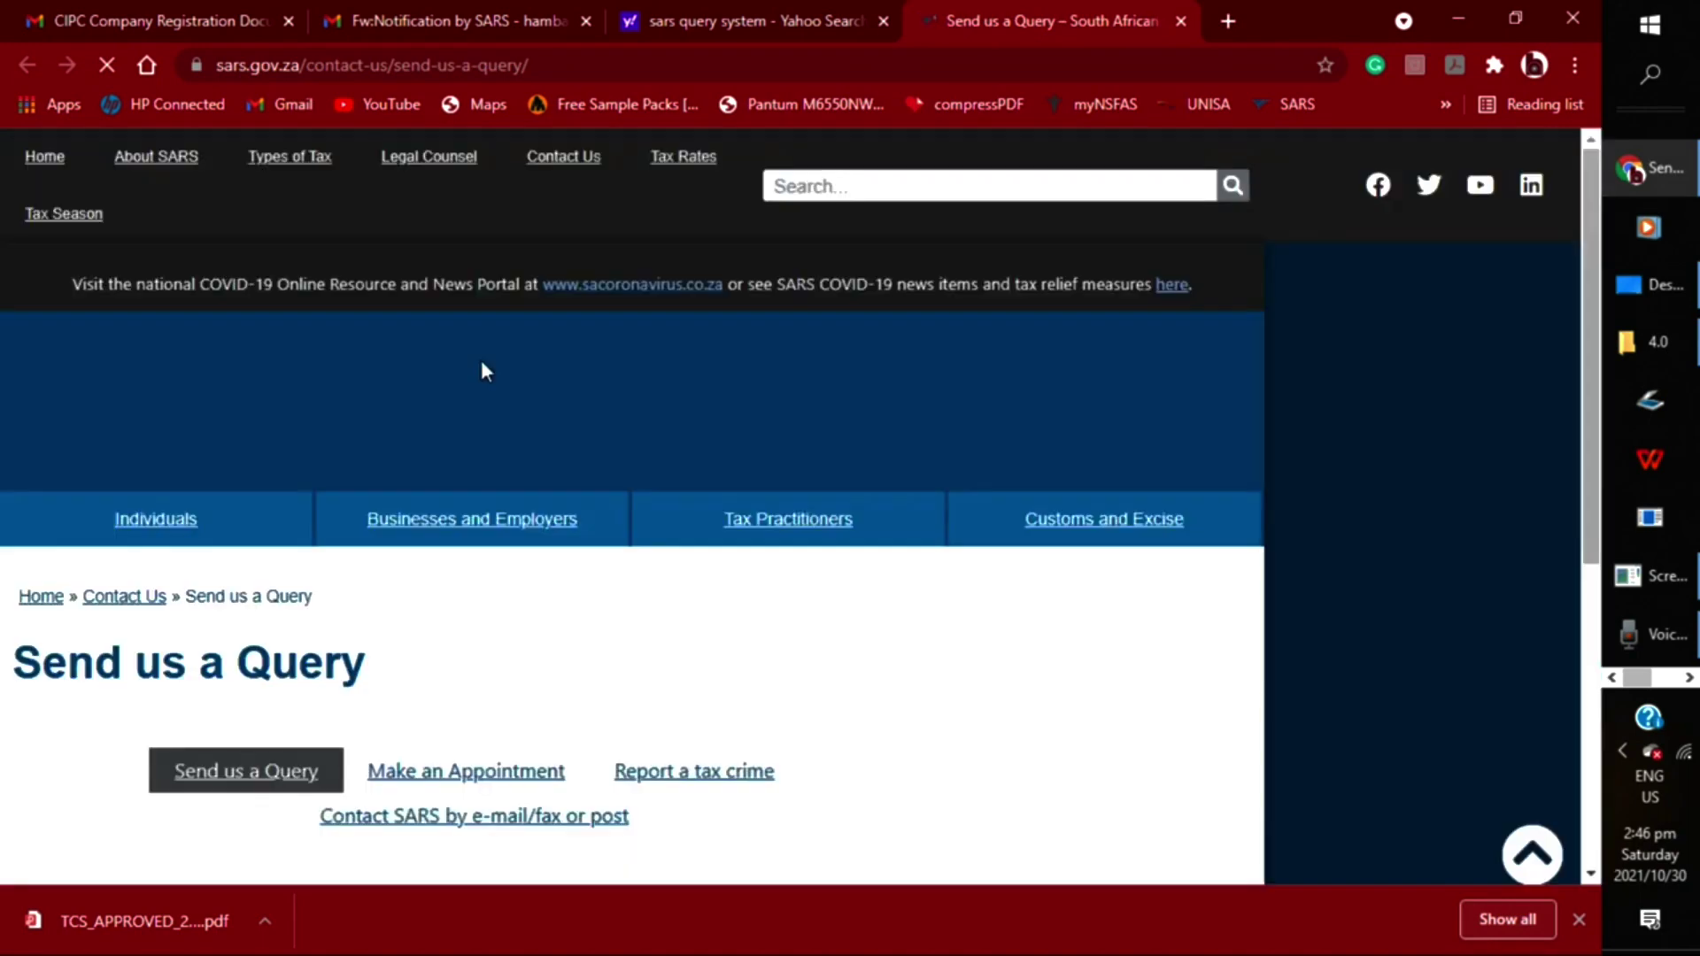
Follow the 'Click here to submit your TCS request' link to the TCS request form
scroll(446, 587, down, 2)
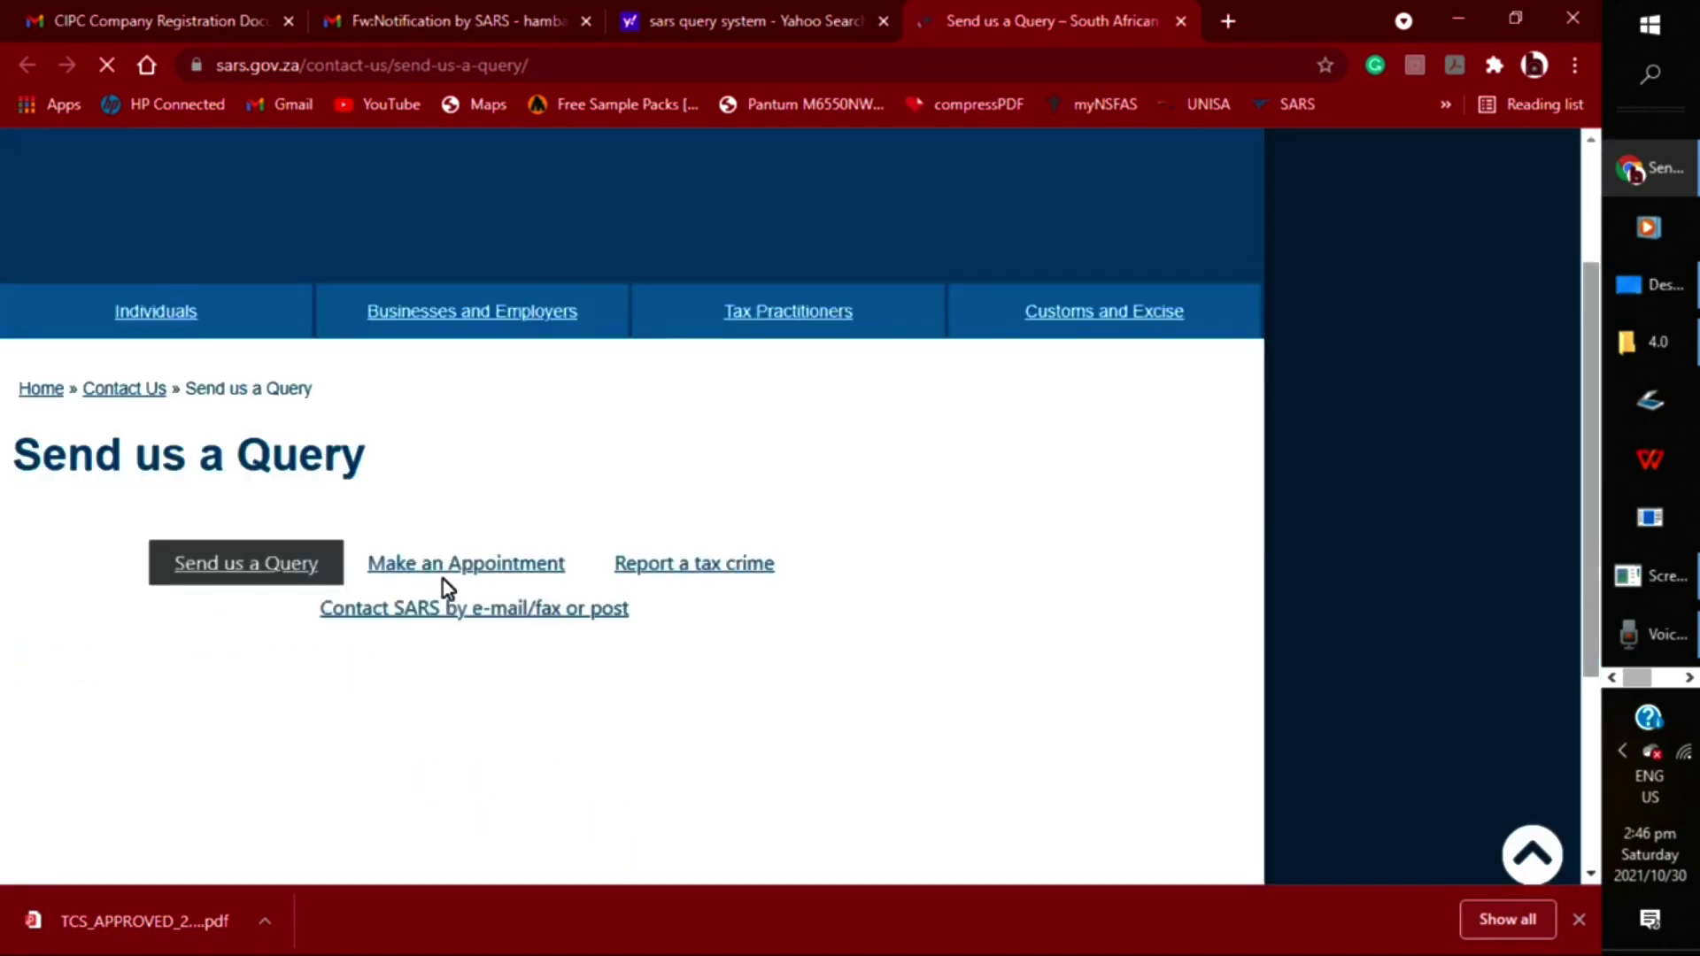
scroll(445, 579, down, 4)
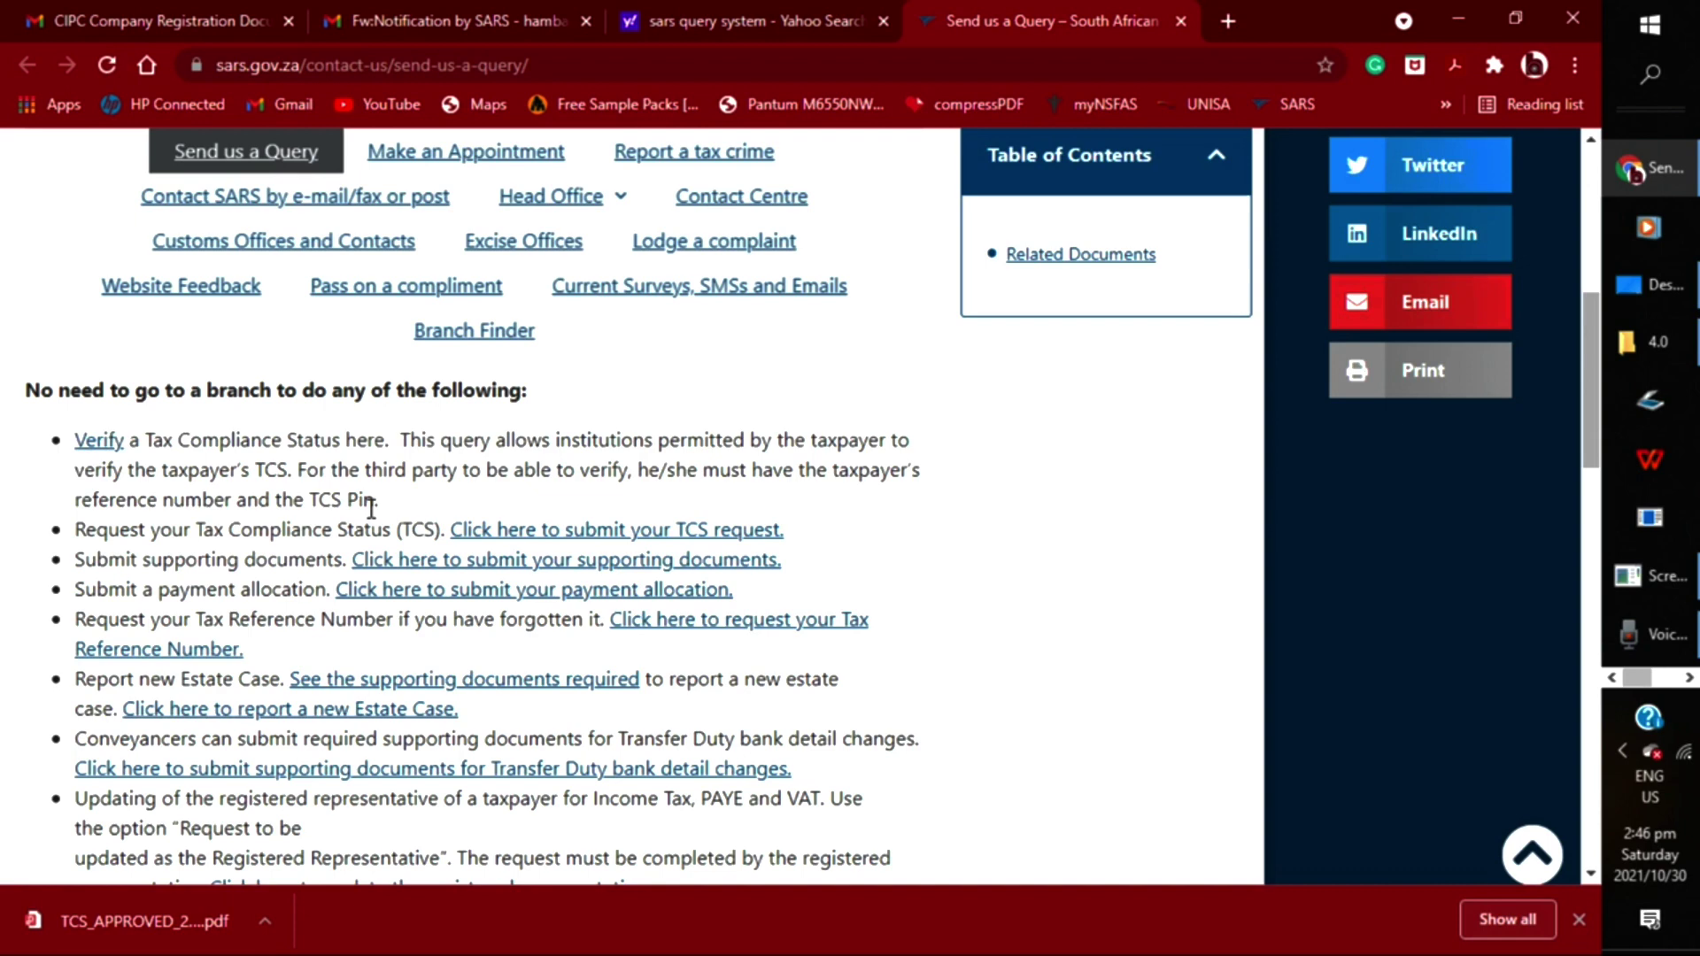
click(661, 534)
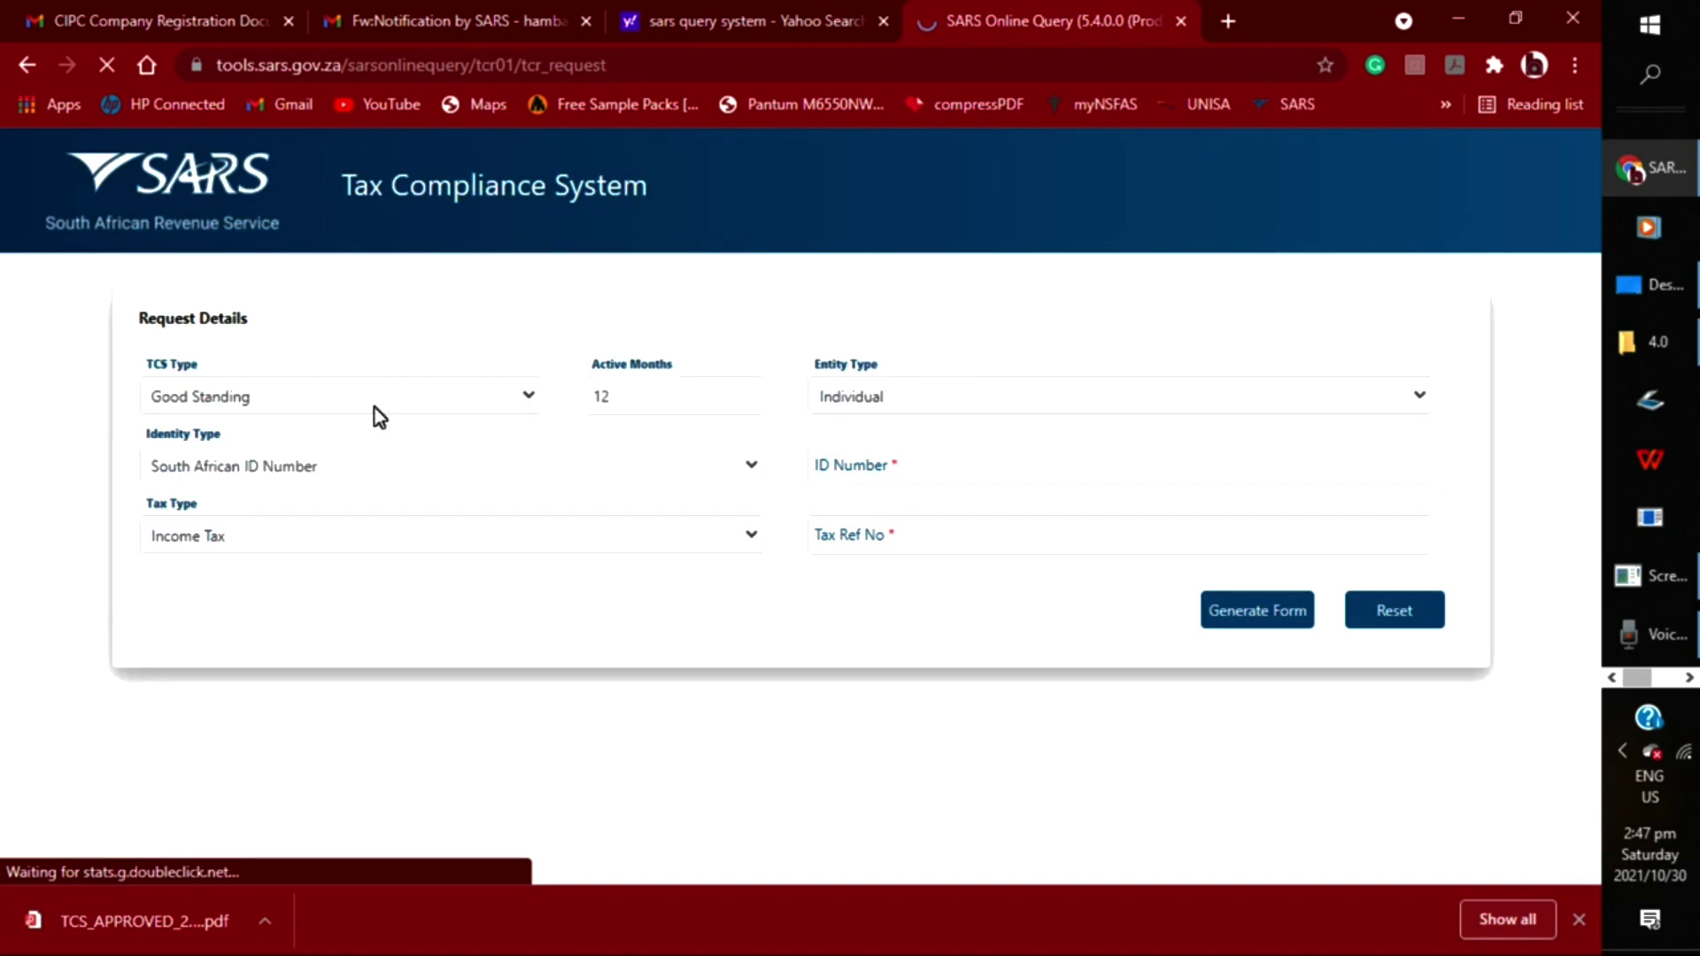
Keep TCS Type as Good Standing and set Entity Type to Company
click(428, 405)
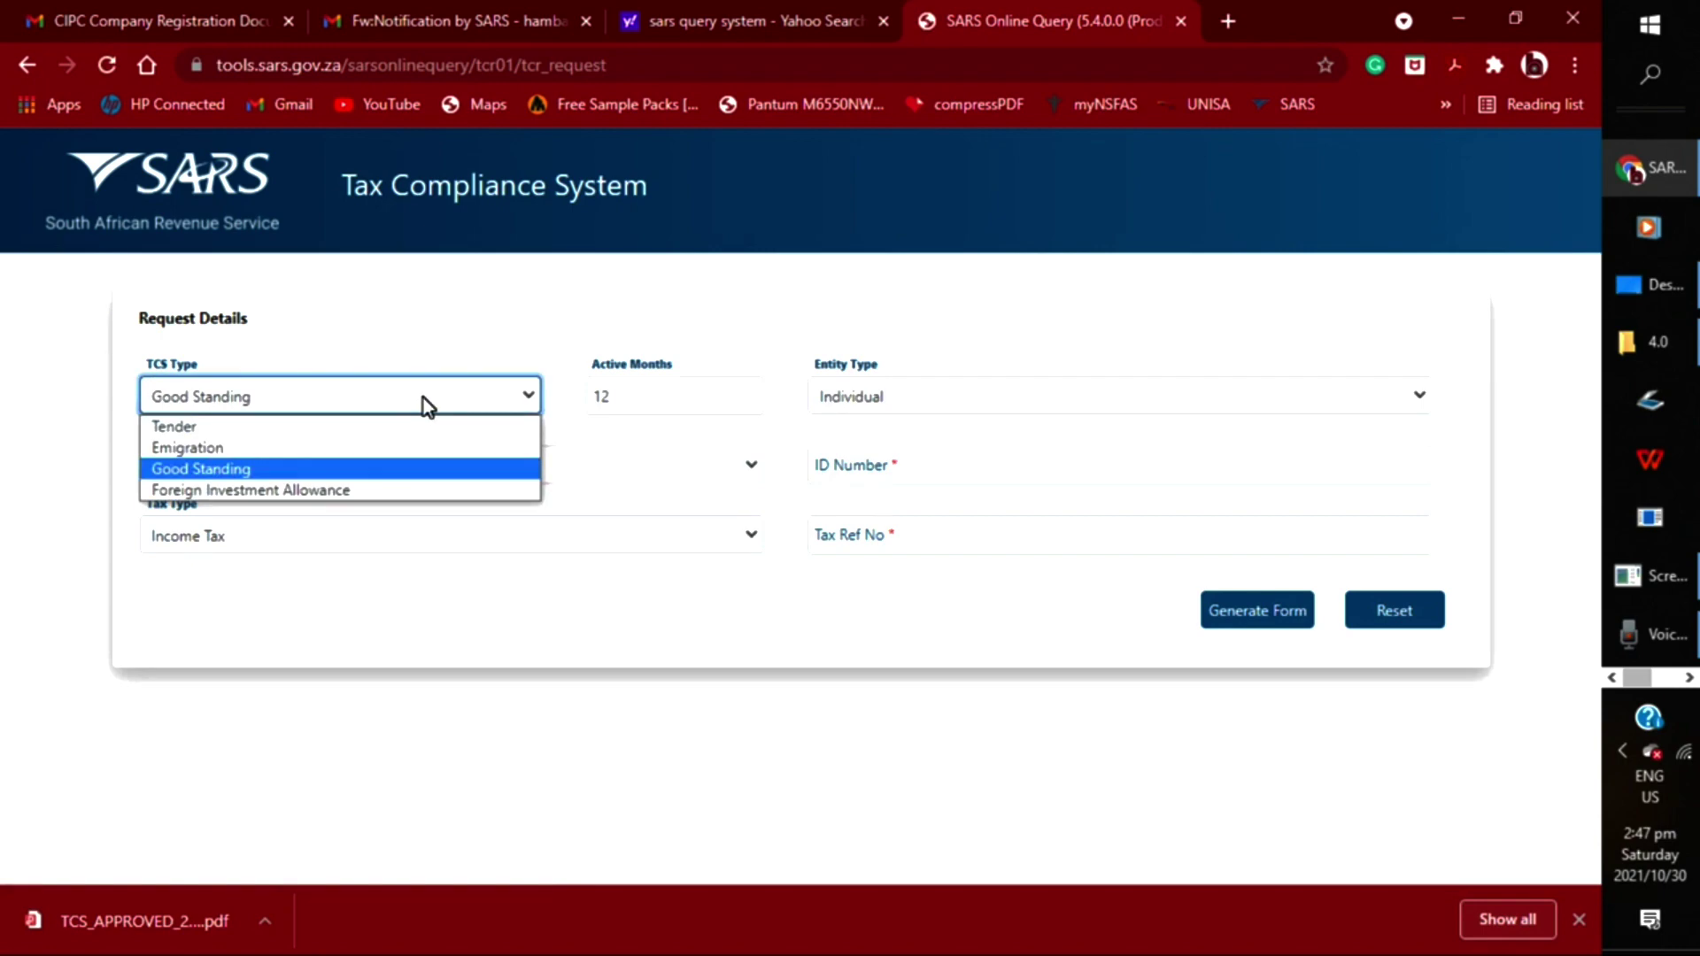
click(422, 468)
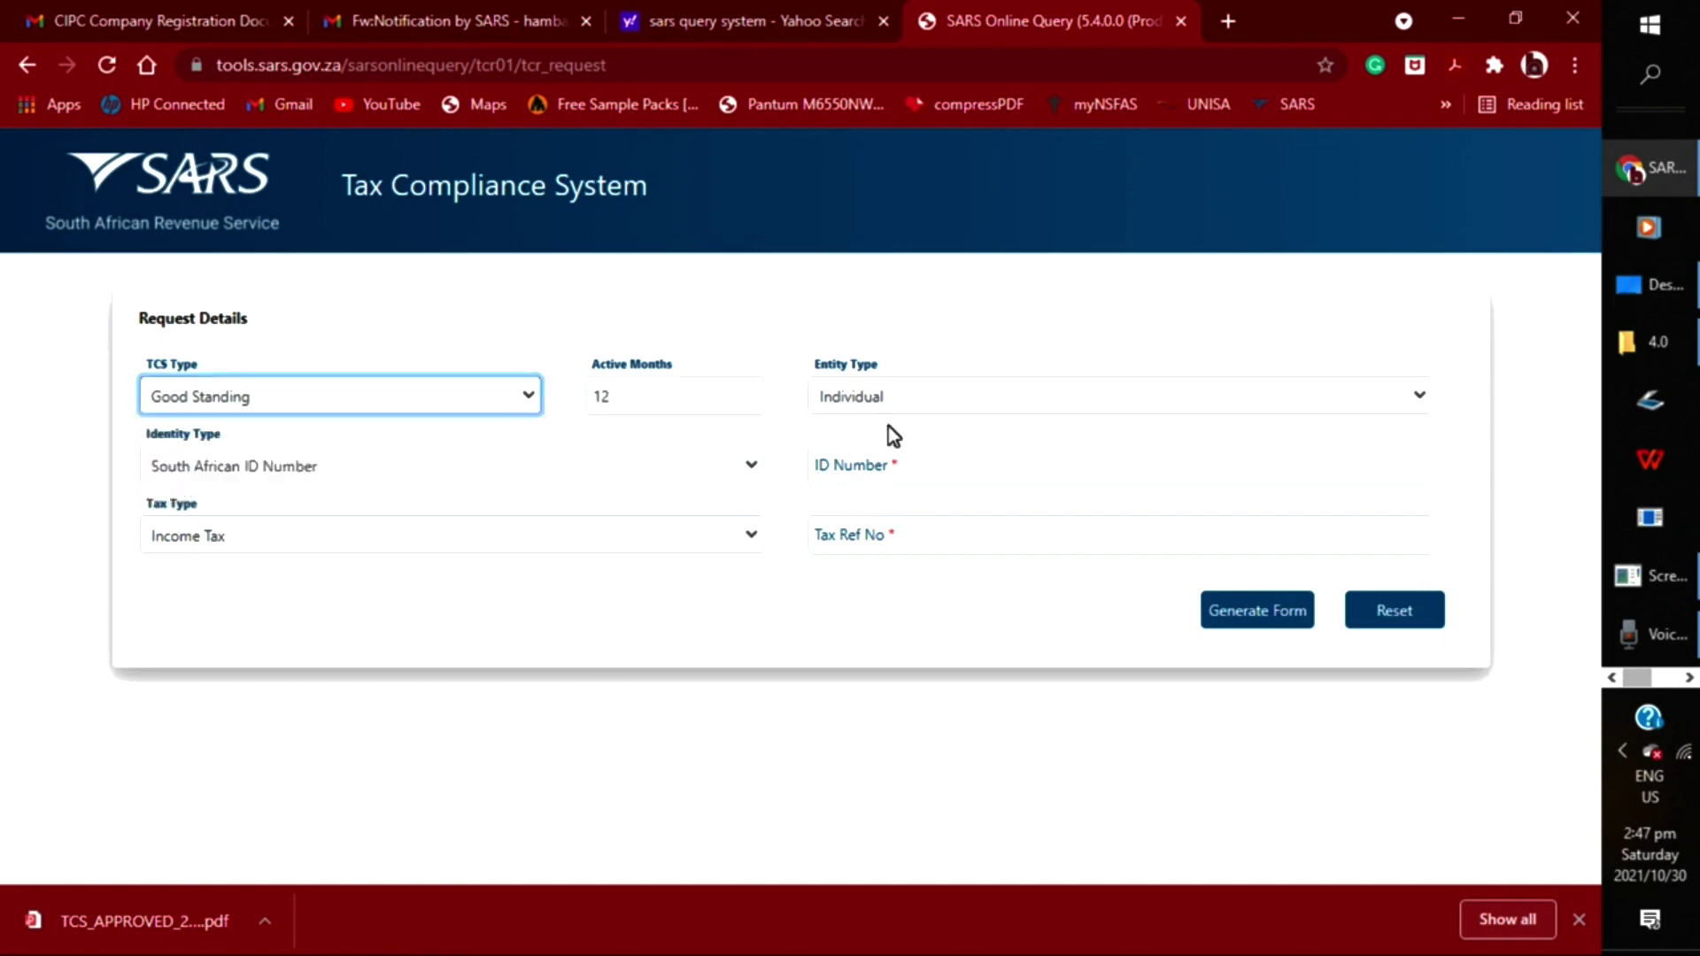
click(906, 397)
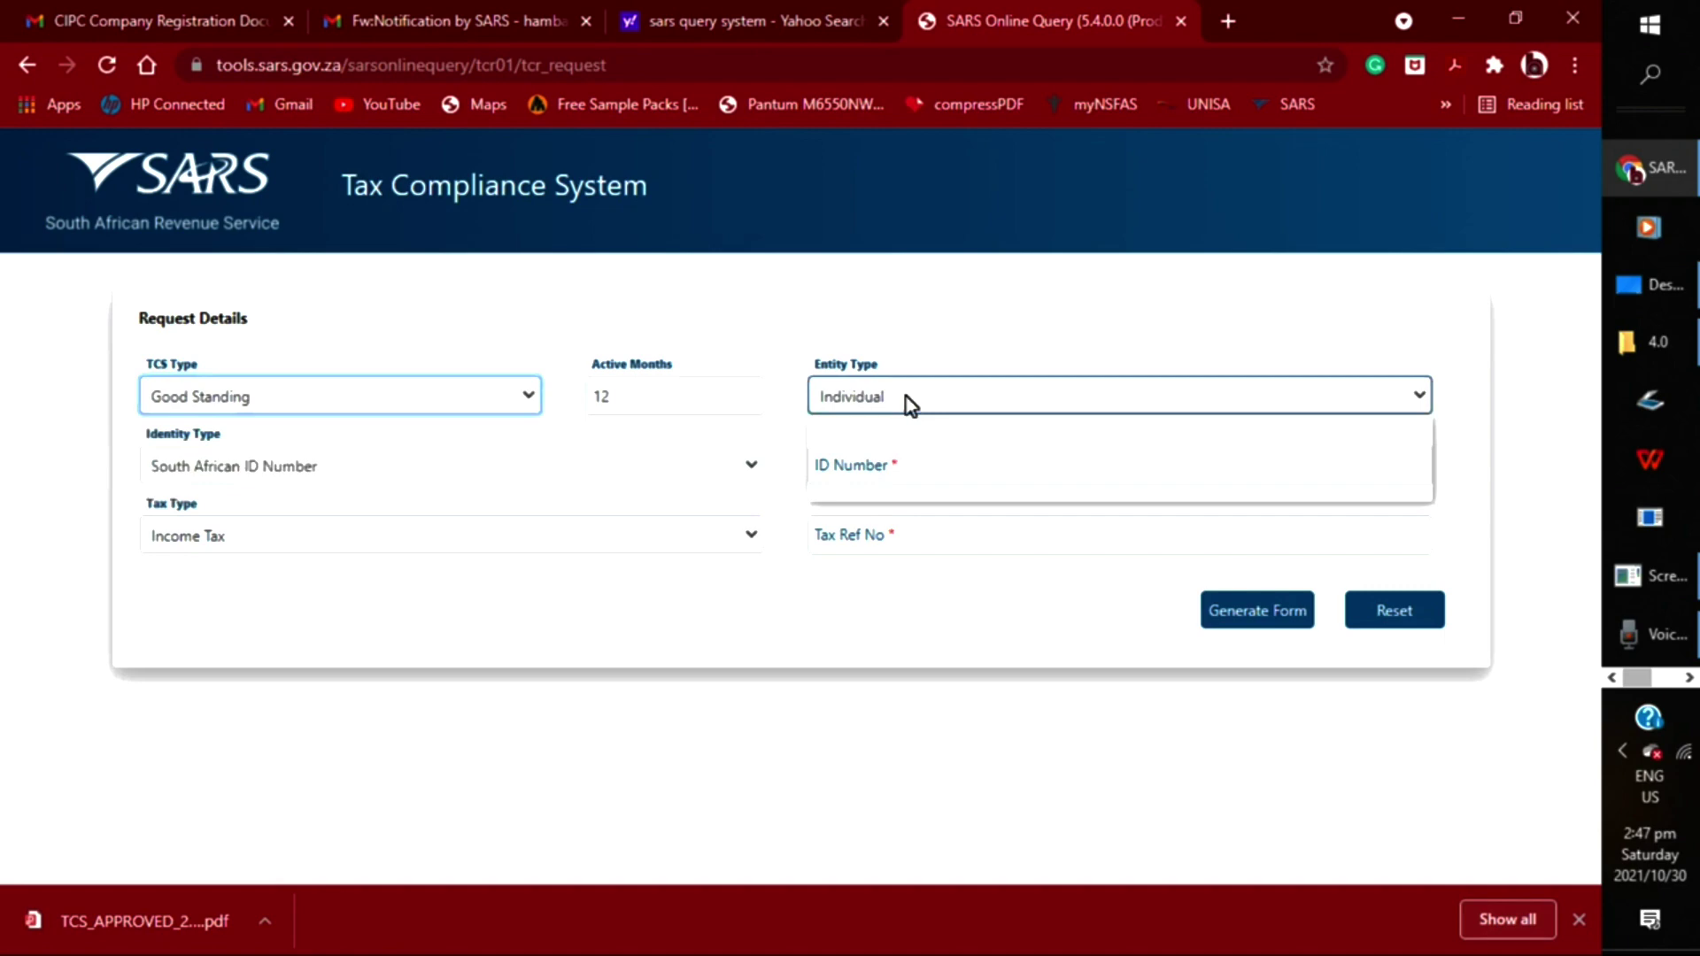
click(888, 452)
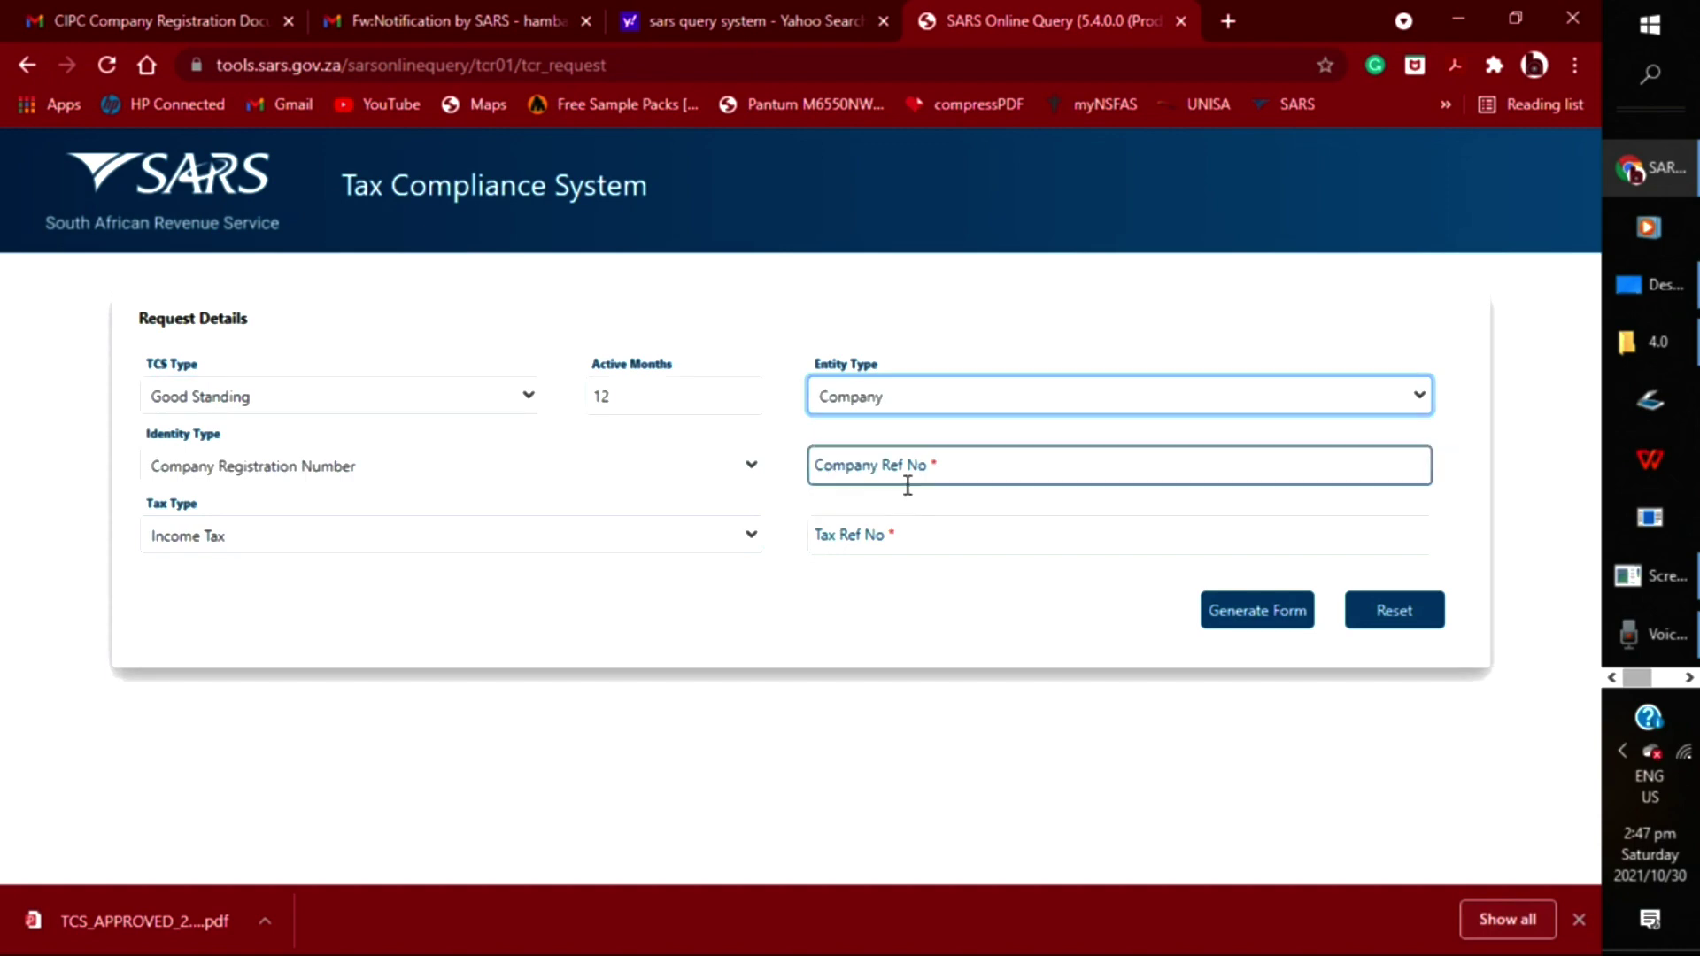
Enter the company registration number using the saved autofill value
click(932, 464)
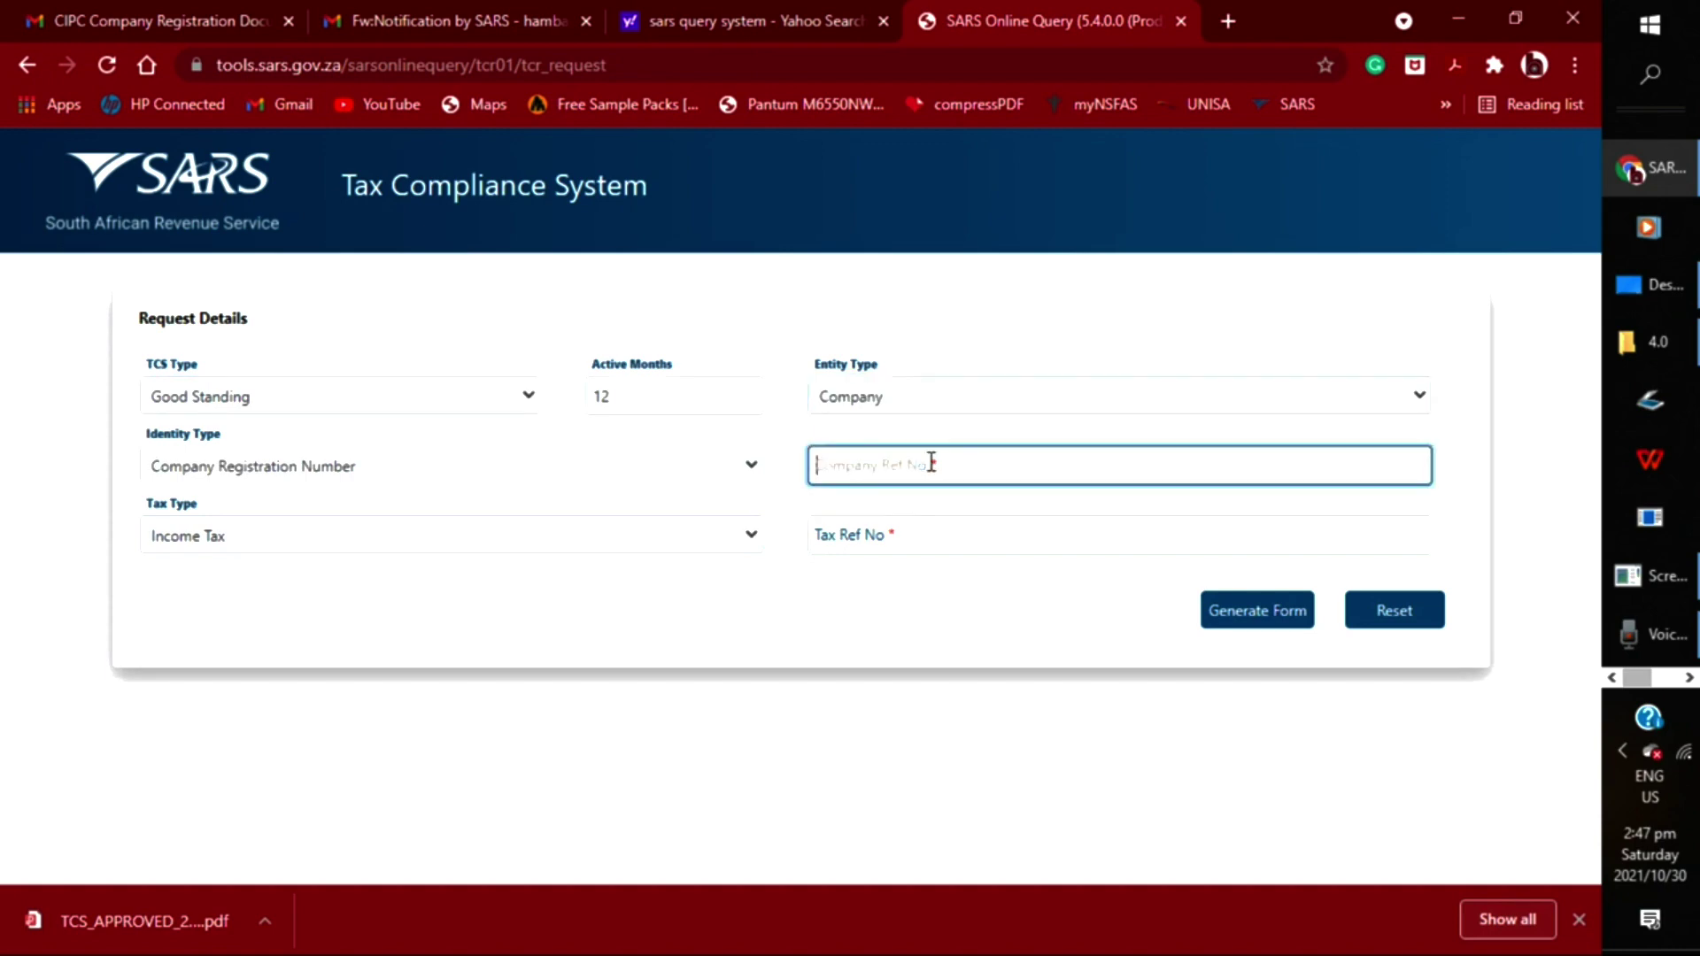
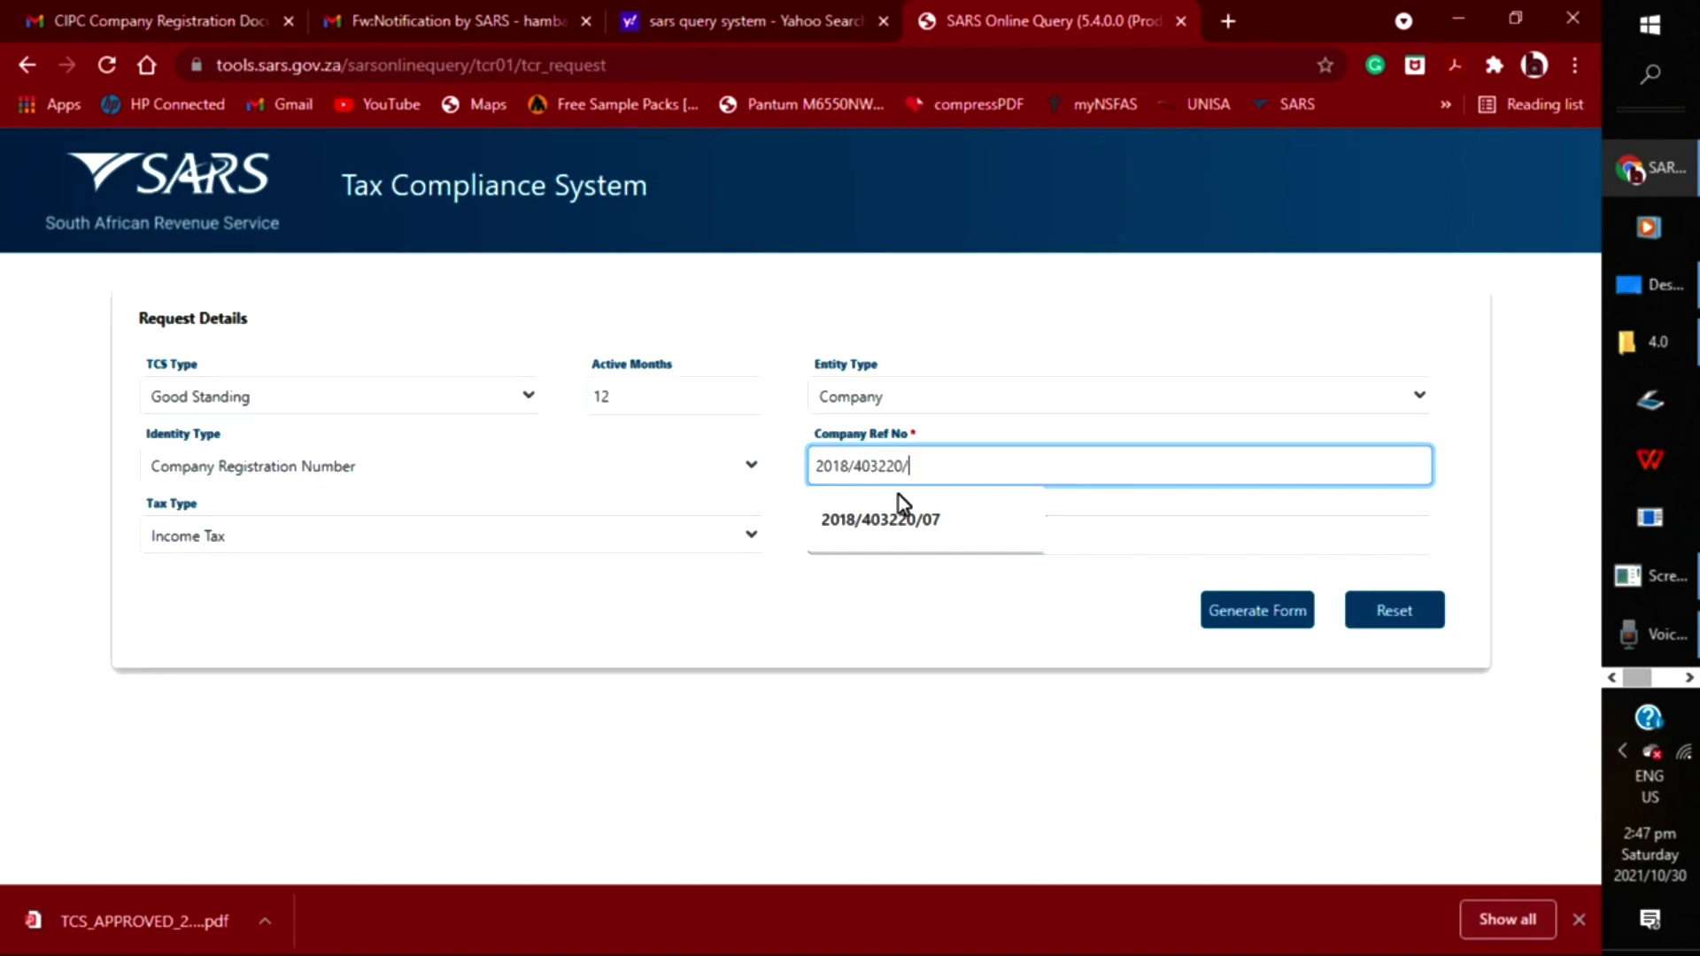
click(901, 520)
click(904, 537)
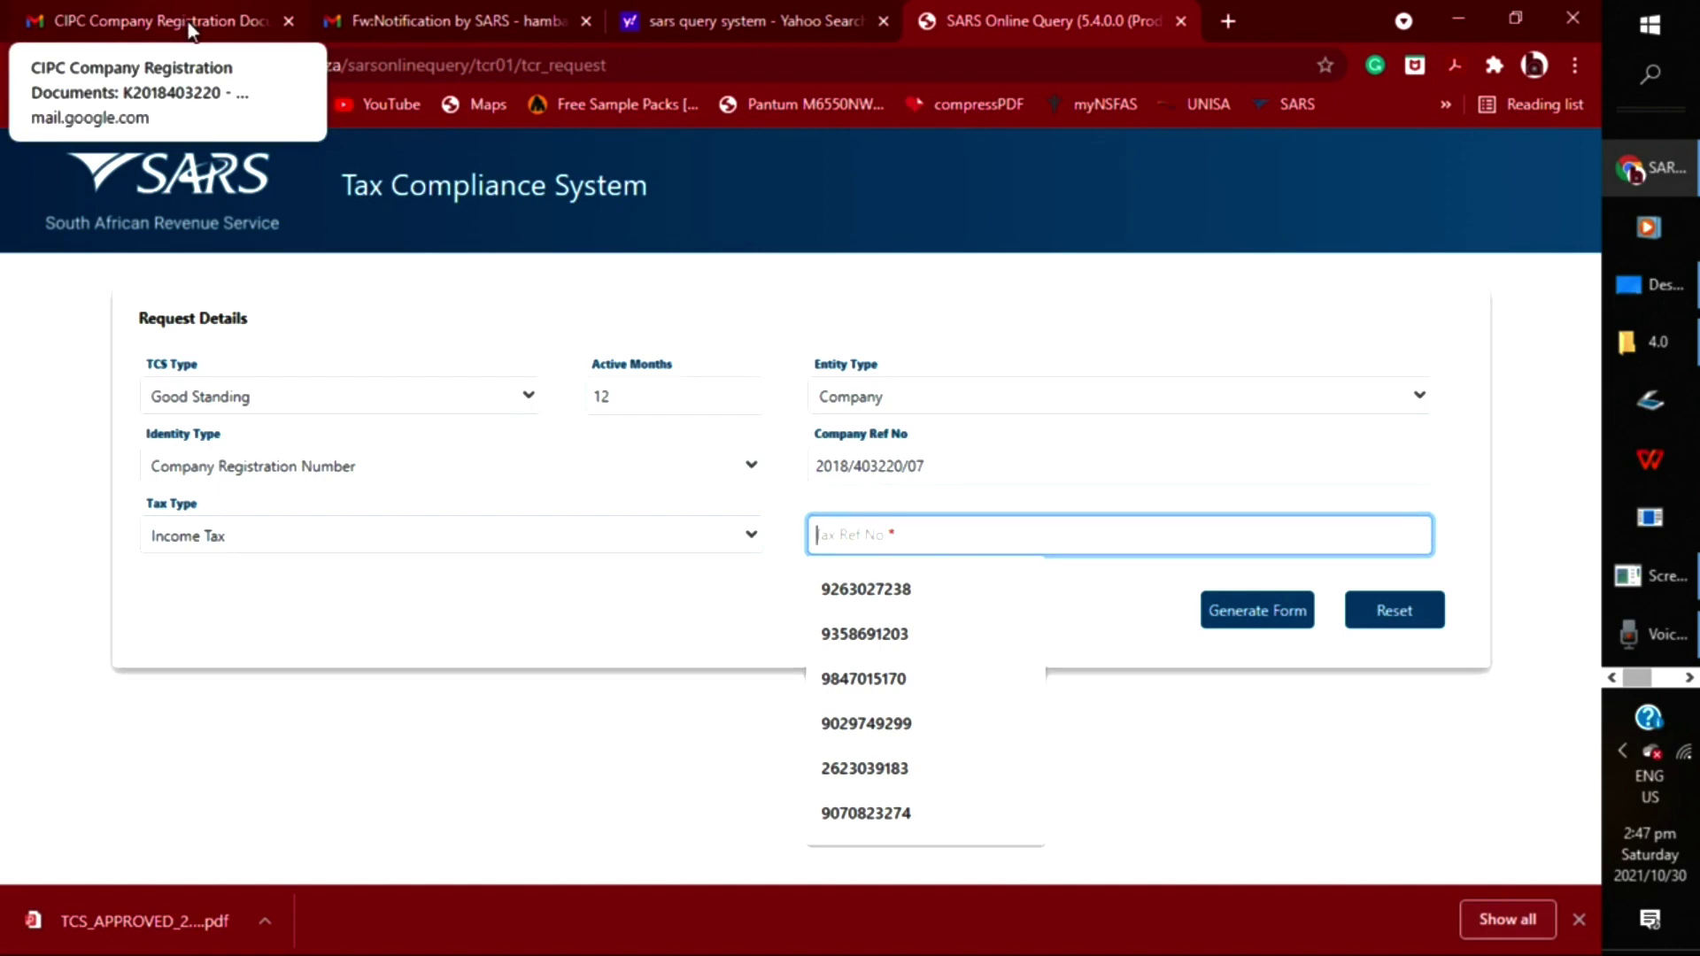
Copy the TAX Number from the COR14.3.pdf certificate in the CIPC email
click(345, 28)
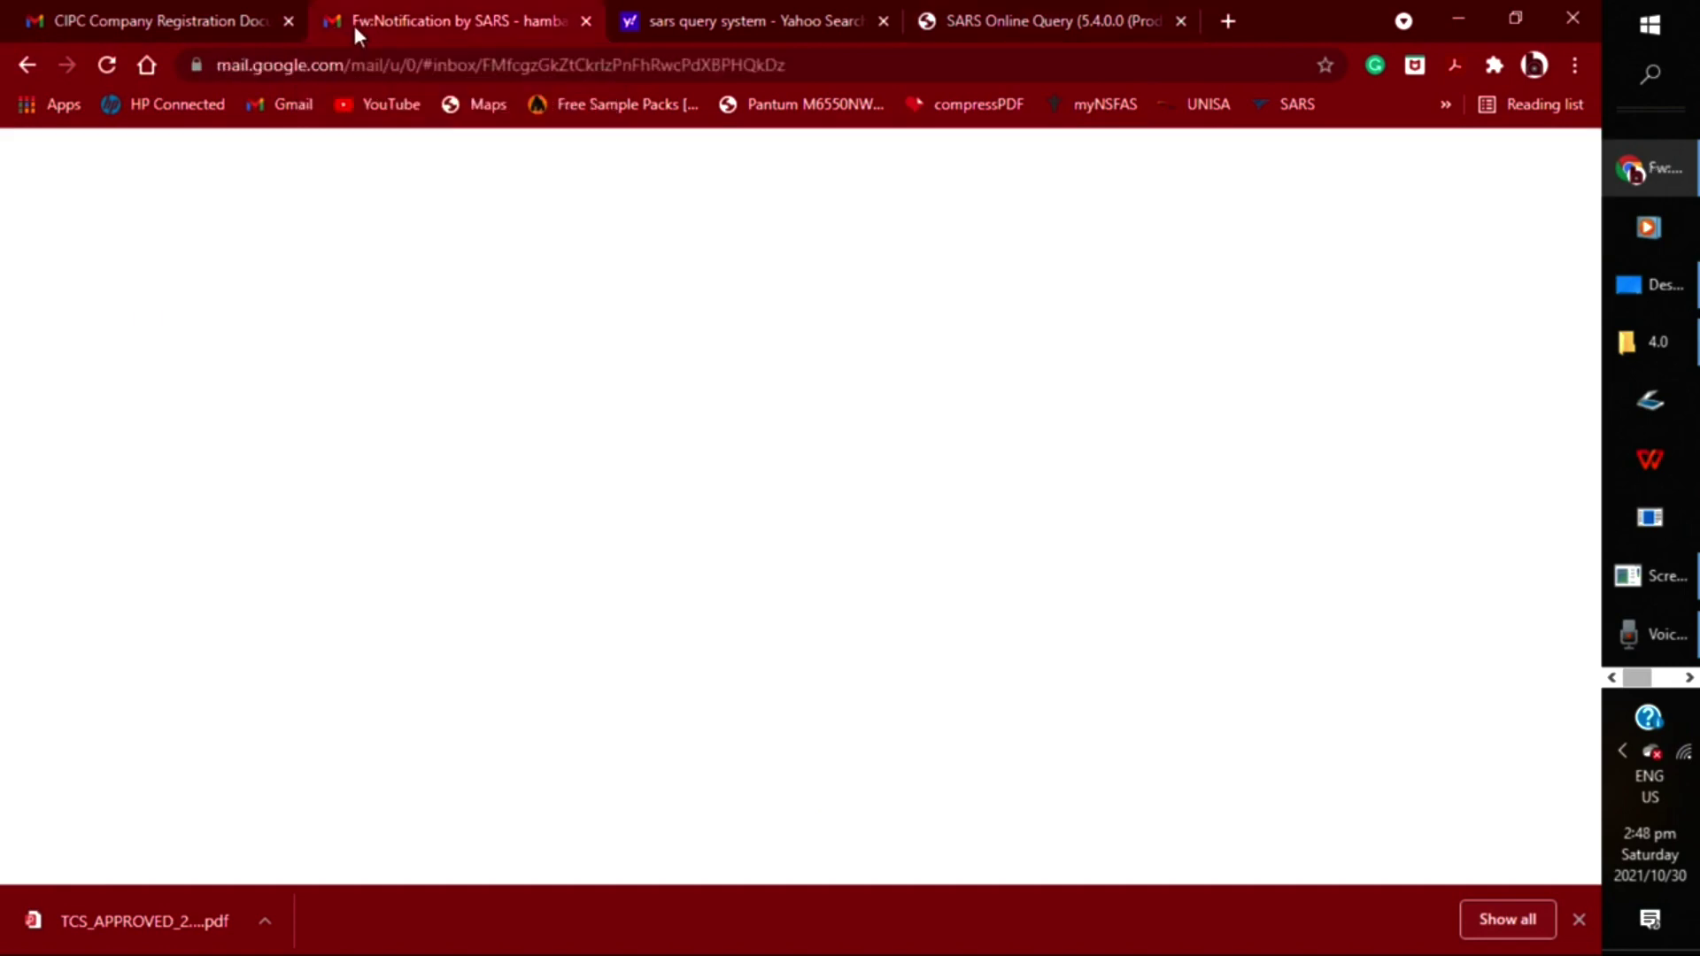
click(140, 17)
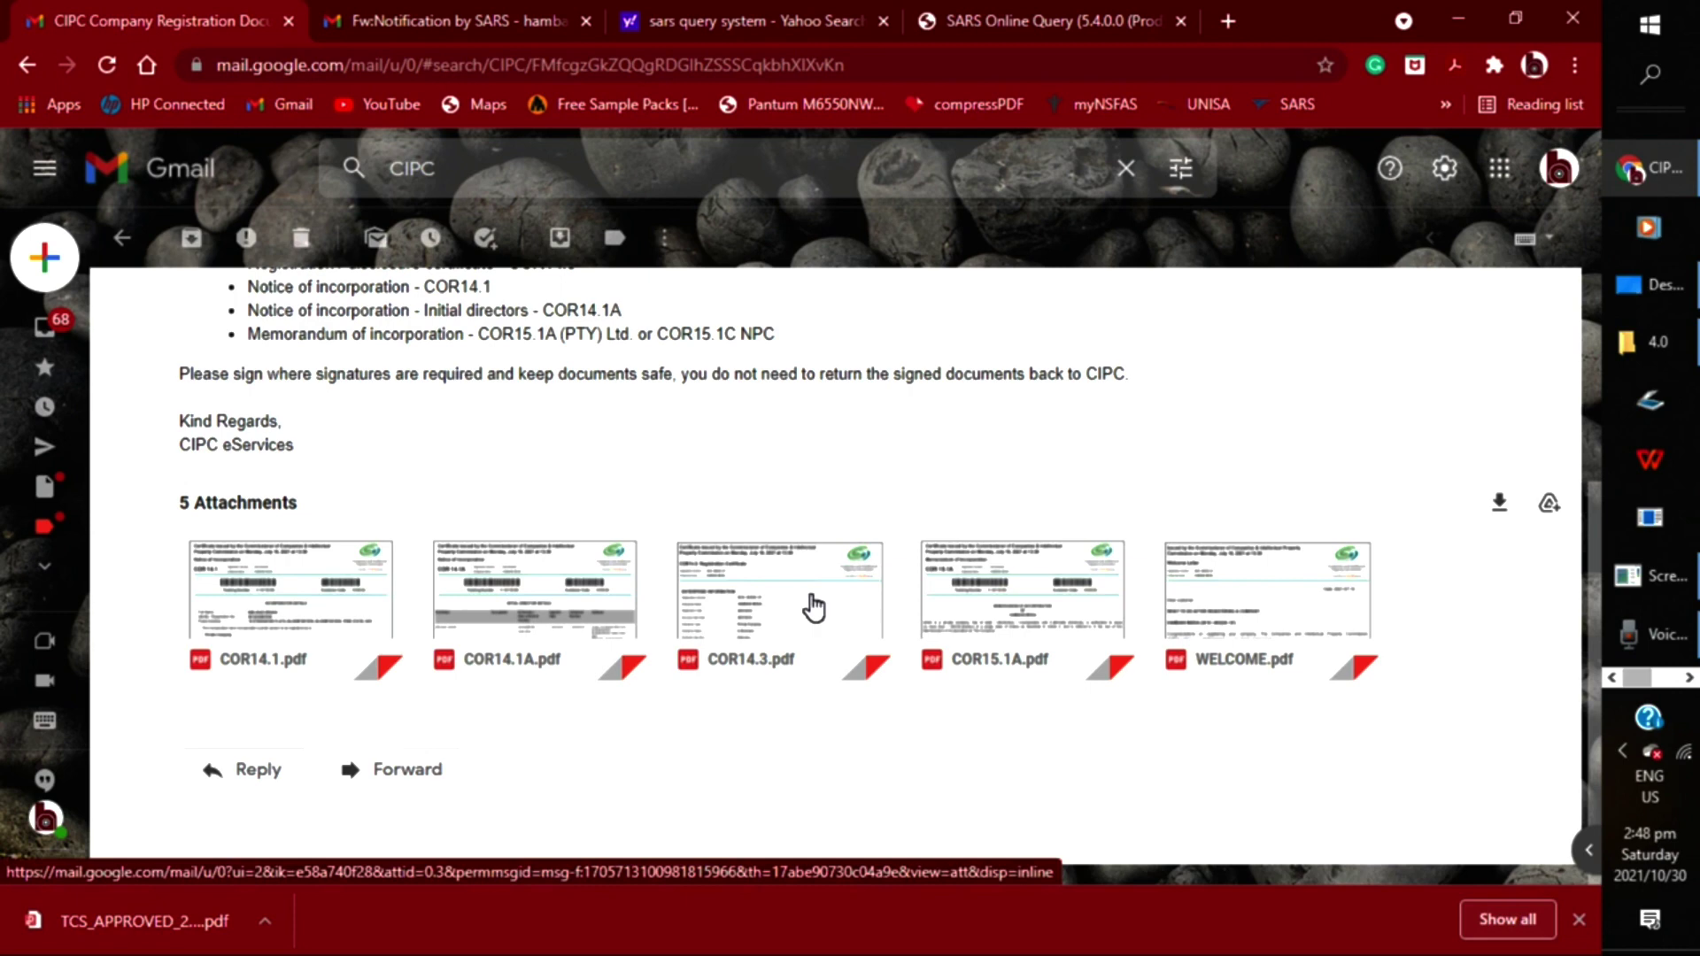
mouse_move(814, 607)
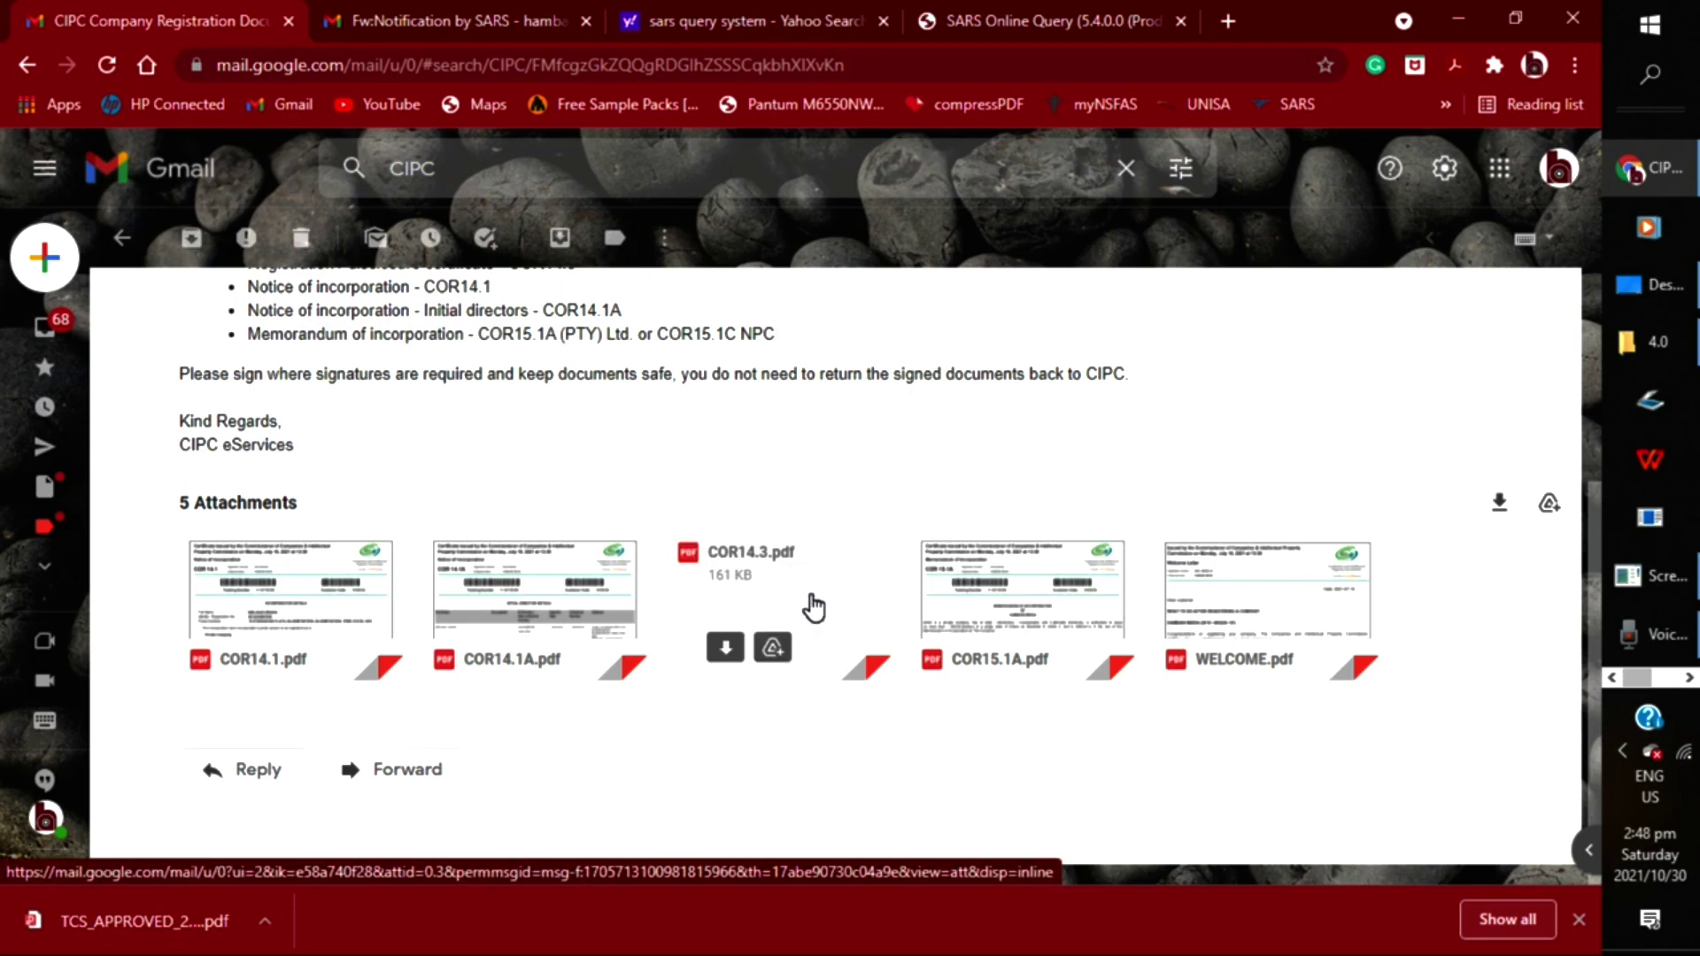
click(814, 607)
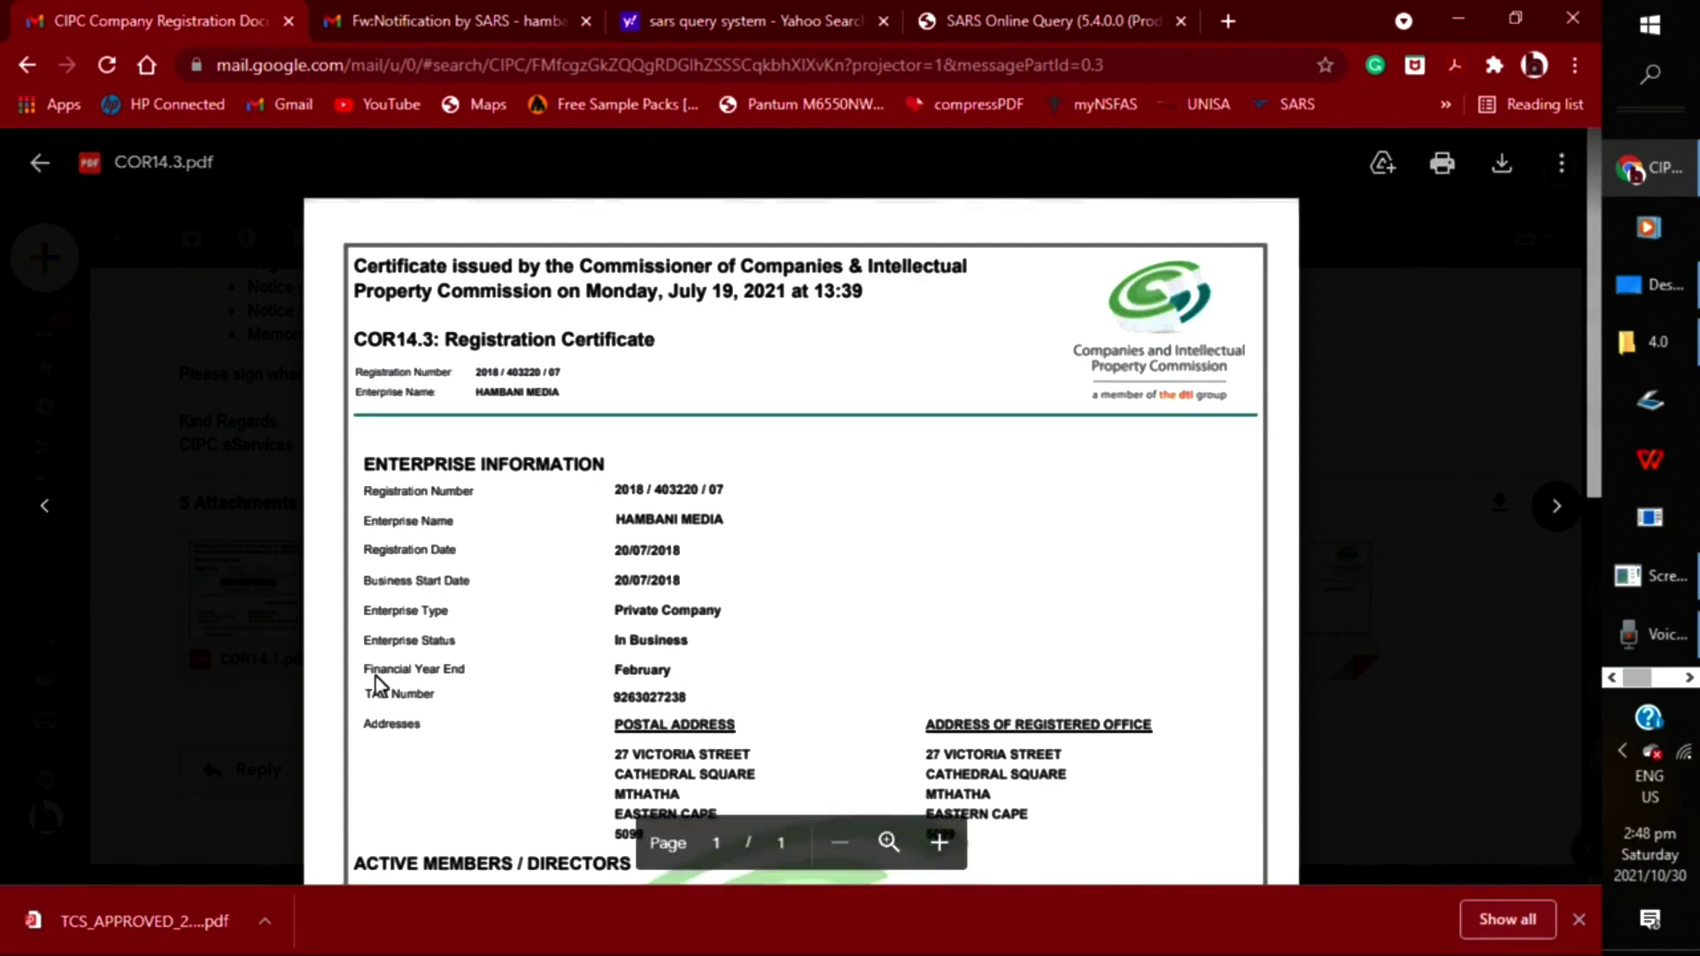
double_click(686, 697)
right_click(627, 700)
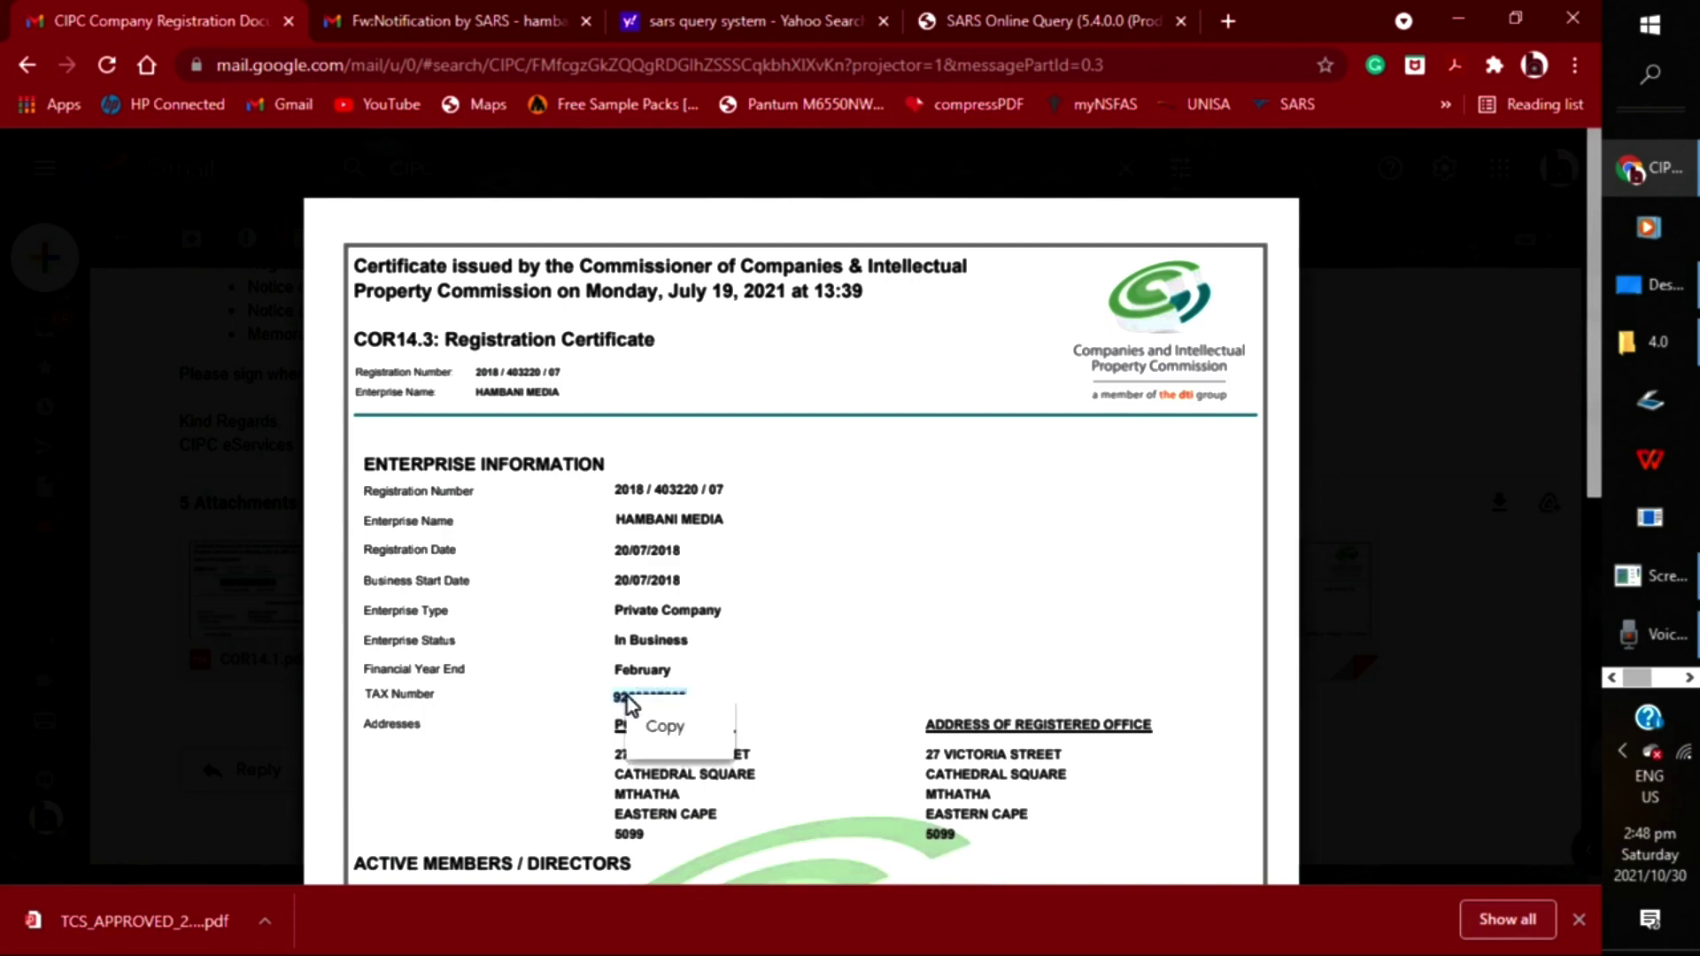
click(665, 726)
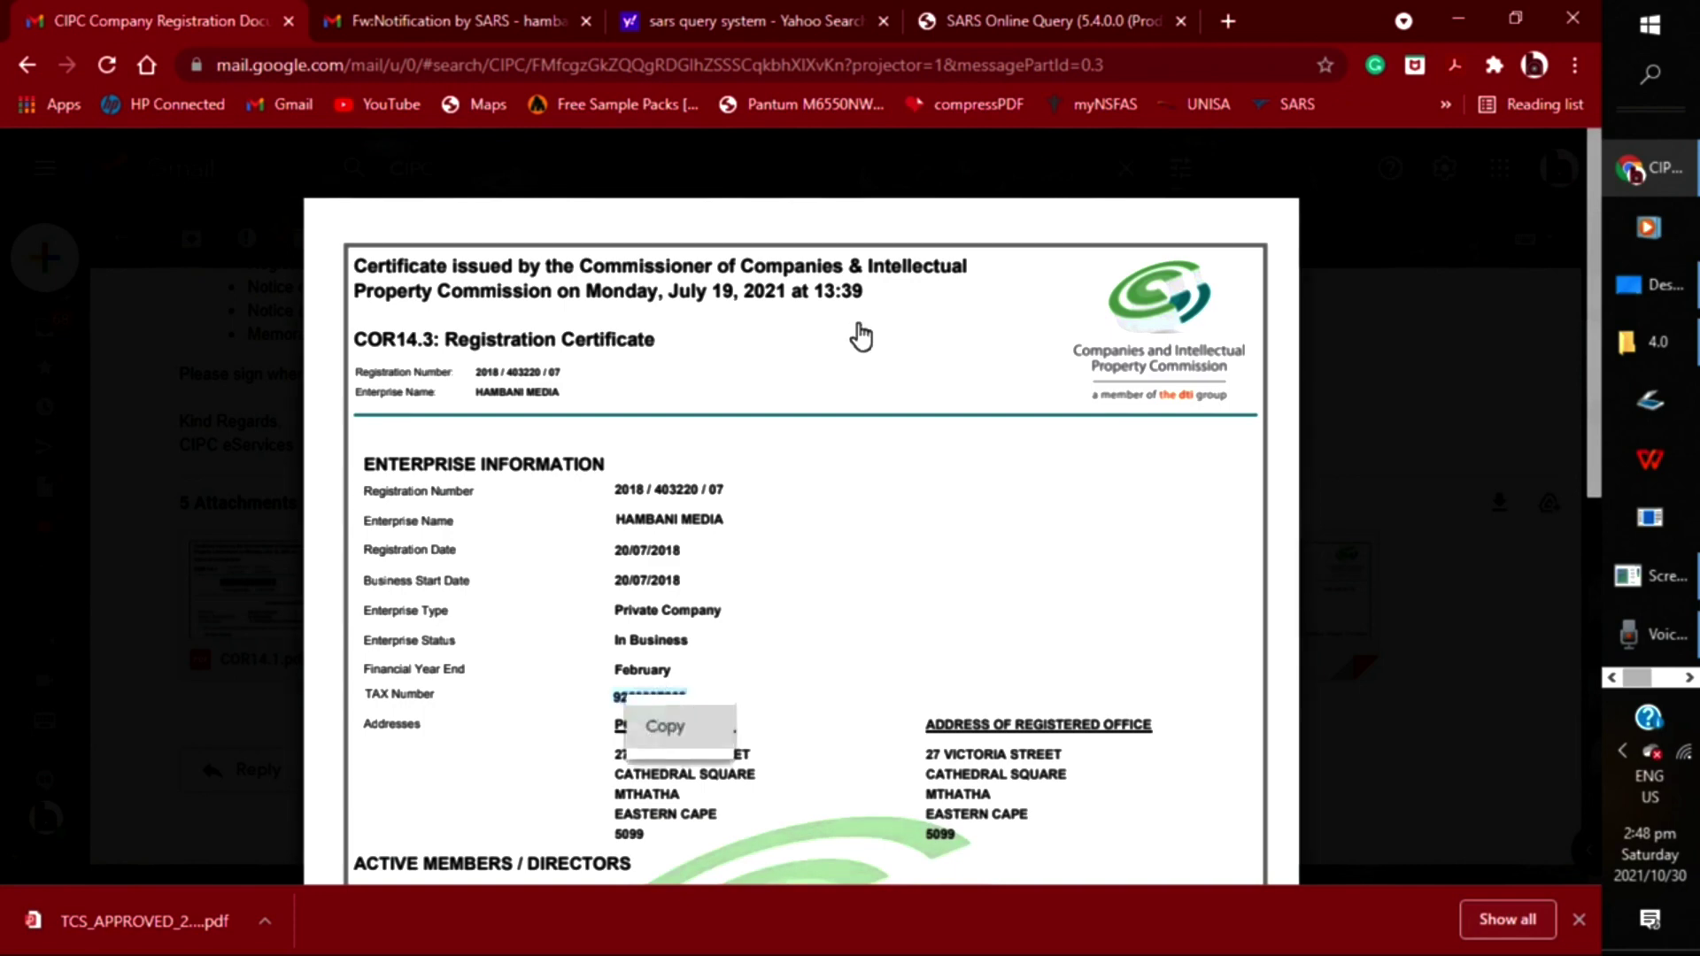
key(ctrl+shift+Tab)
Paste the tax number into Tax Ref No, generate the form, and validate the captcha
right_click(847, 538)
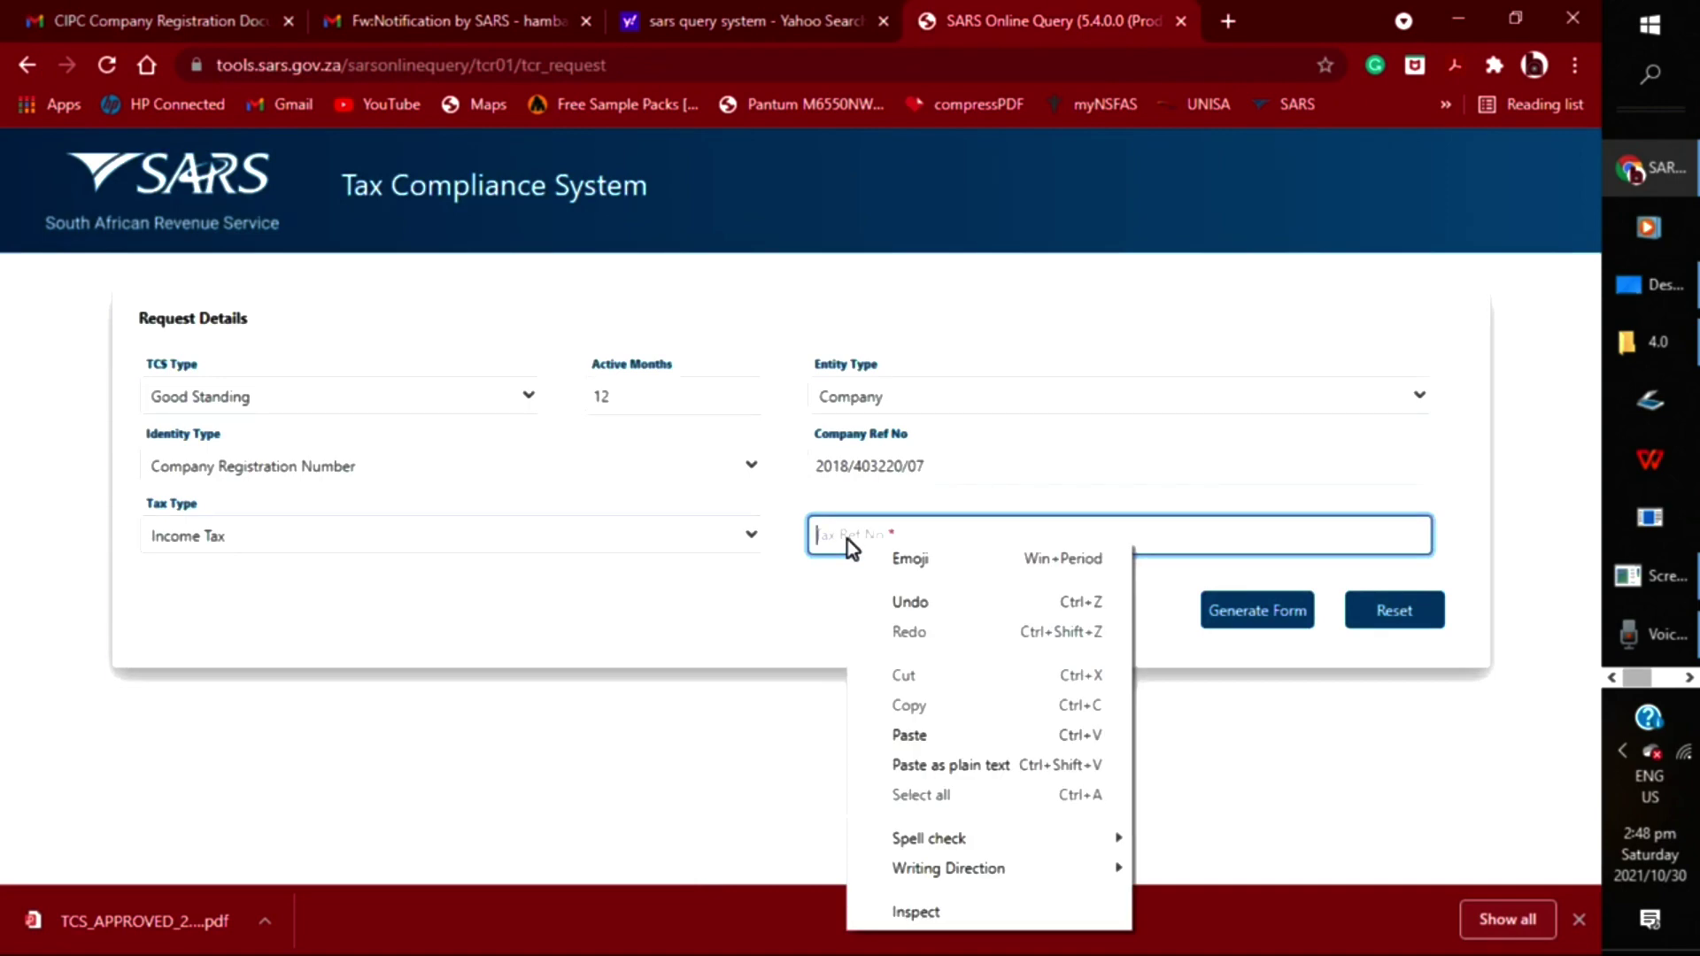
click(909, 735)
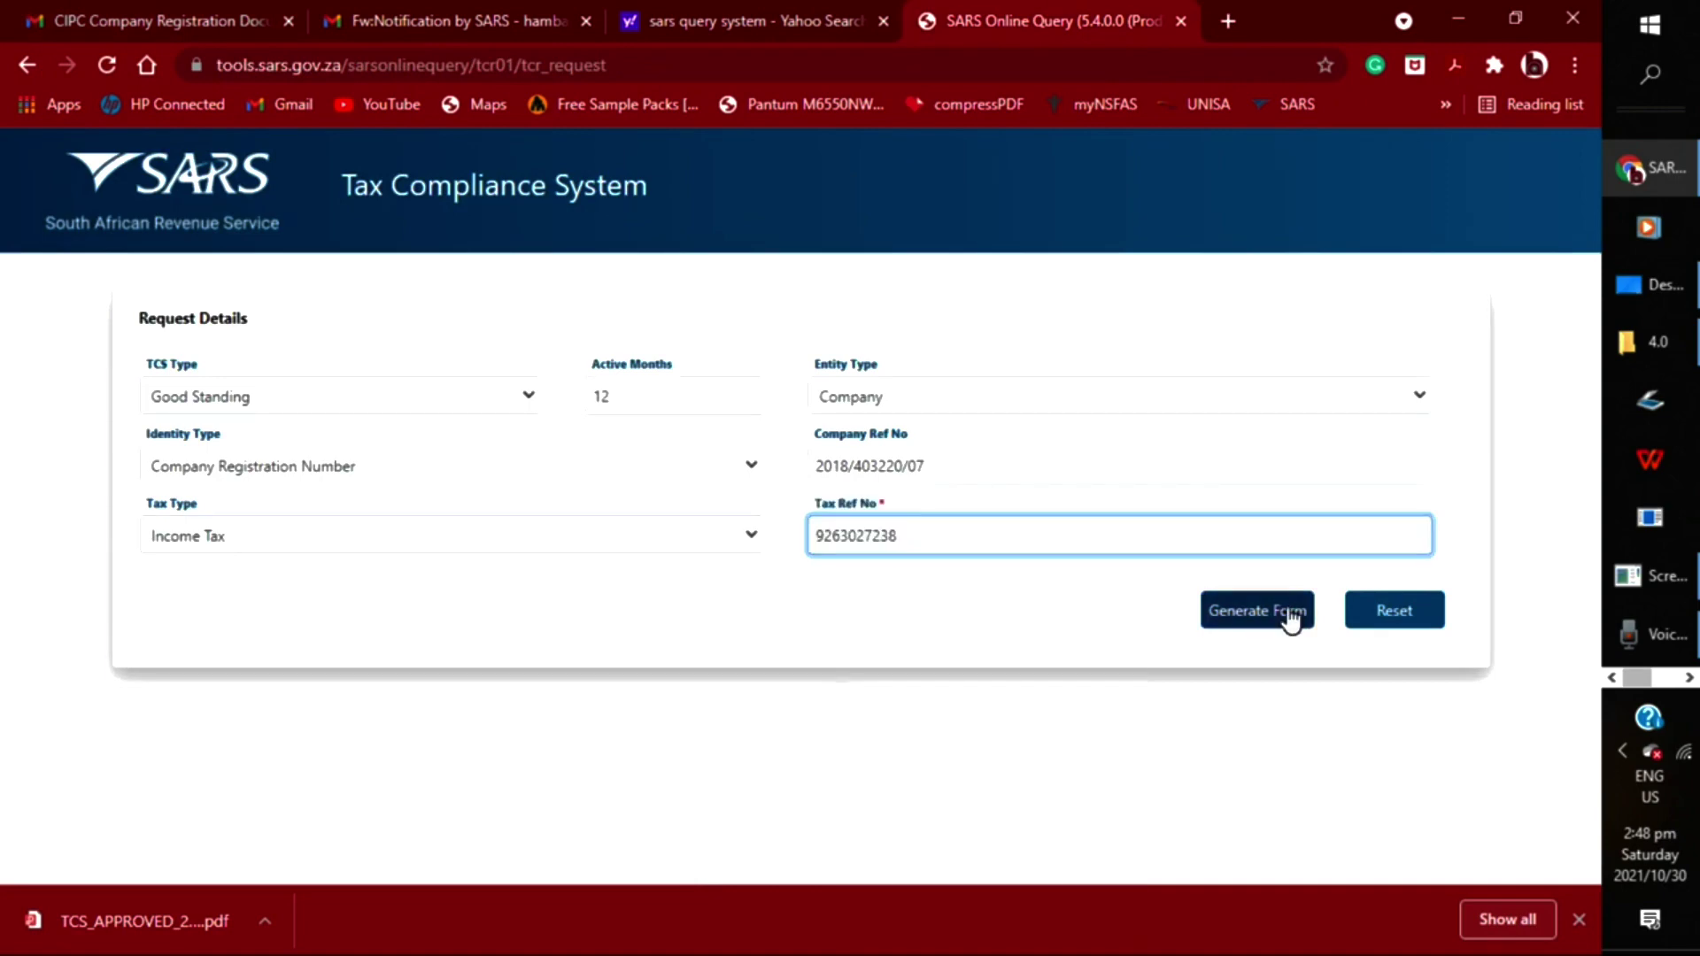
click(1289, 612)
click(857, 485)
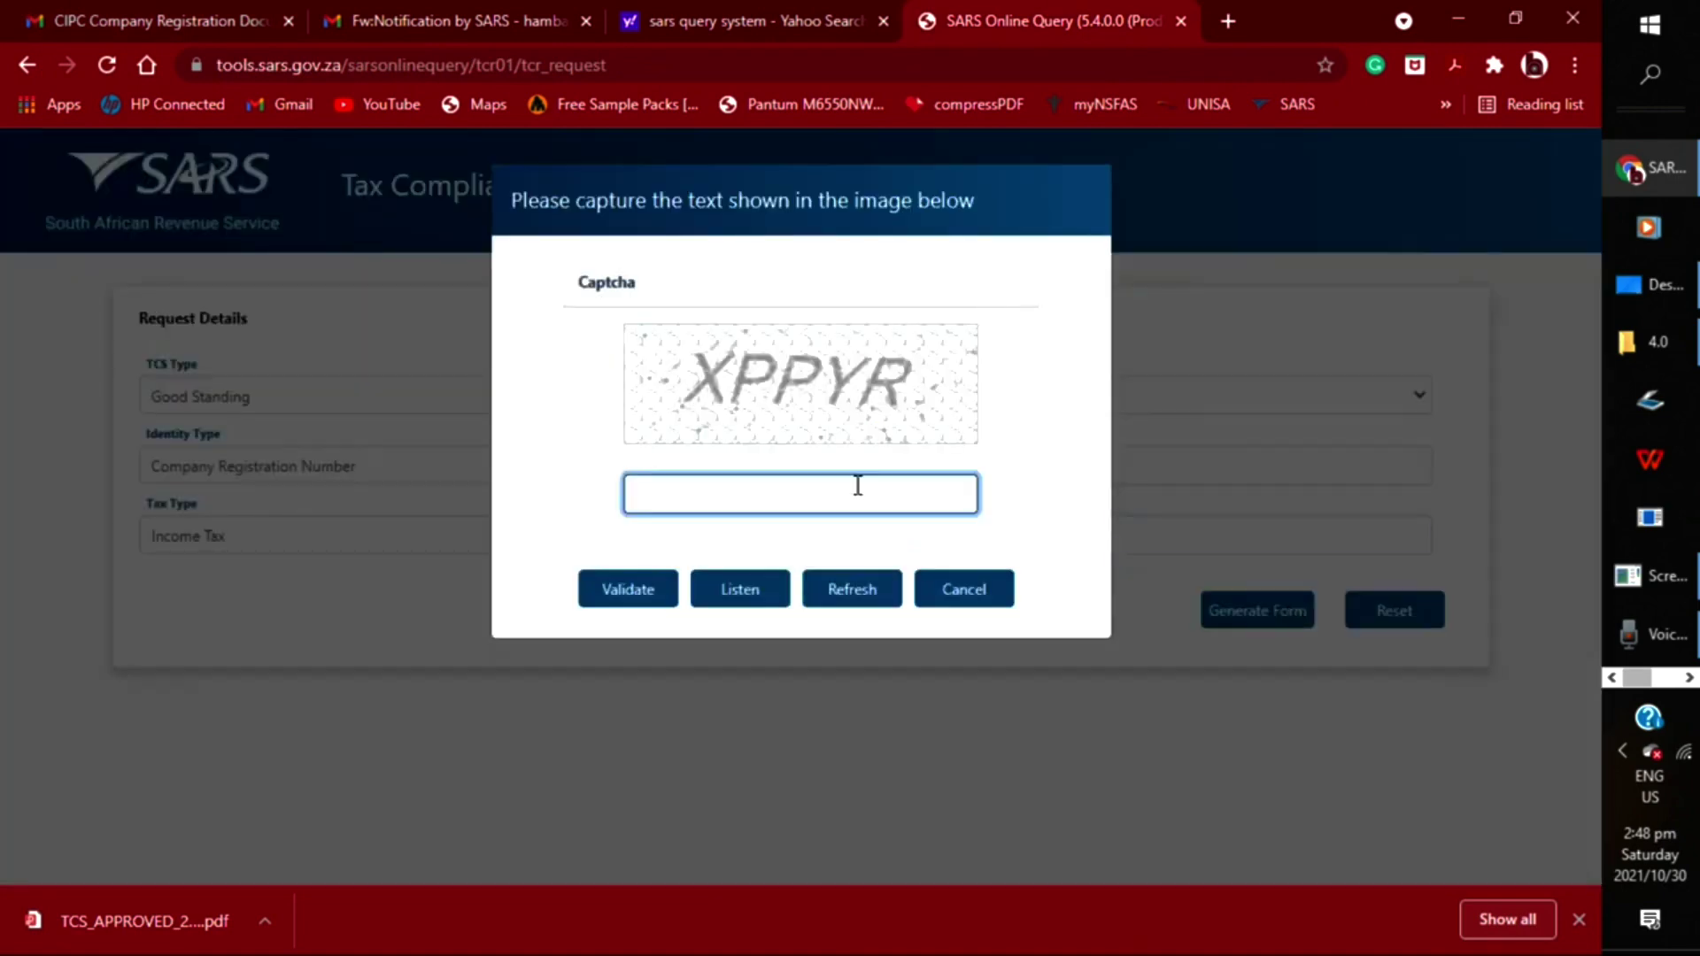
text(XPPYR)
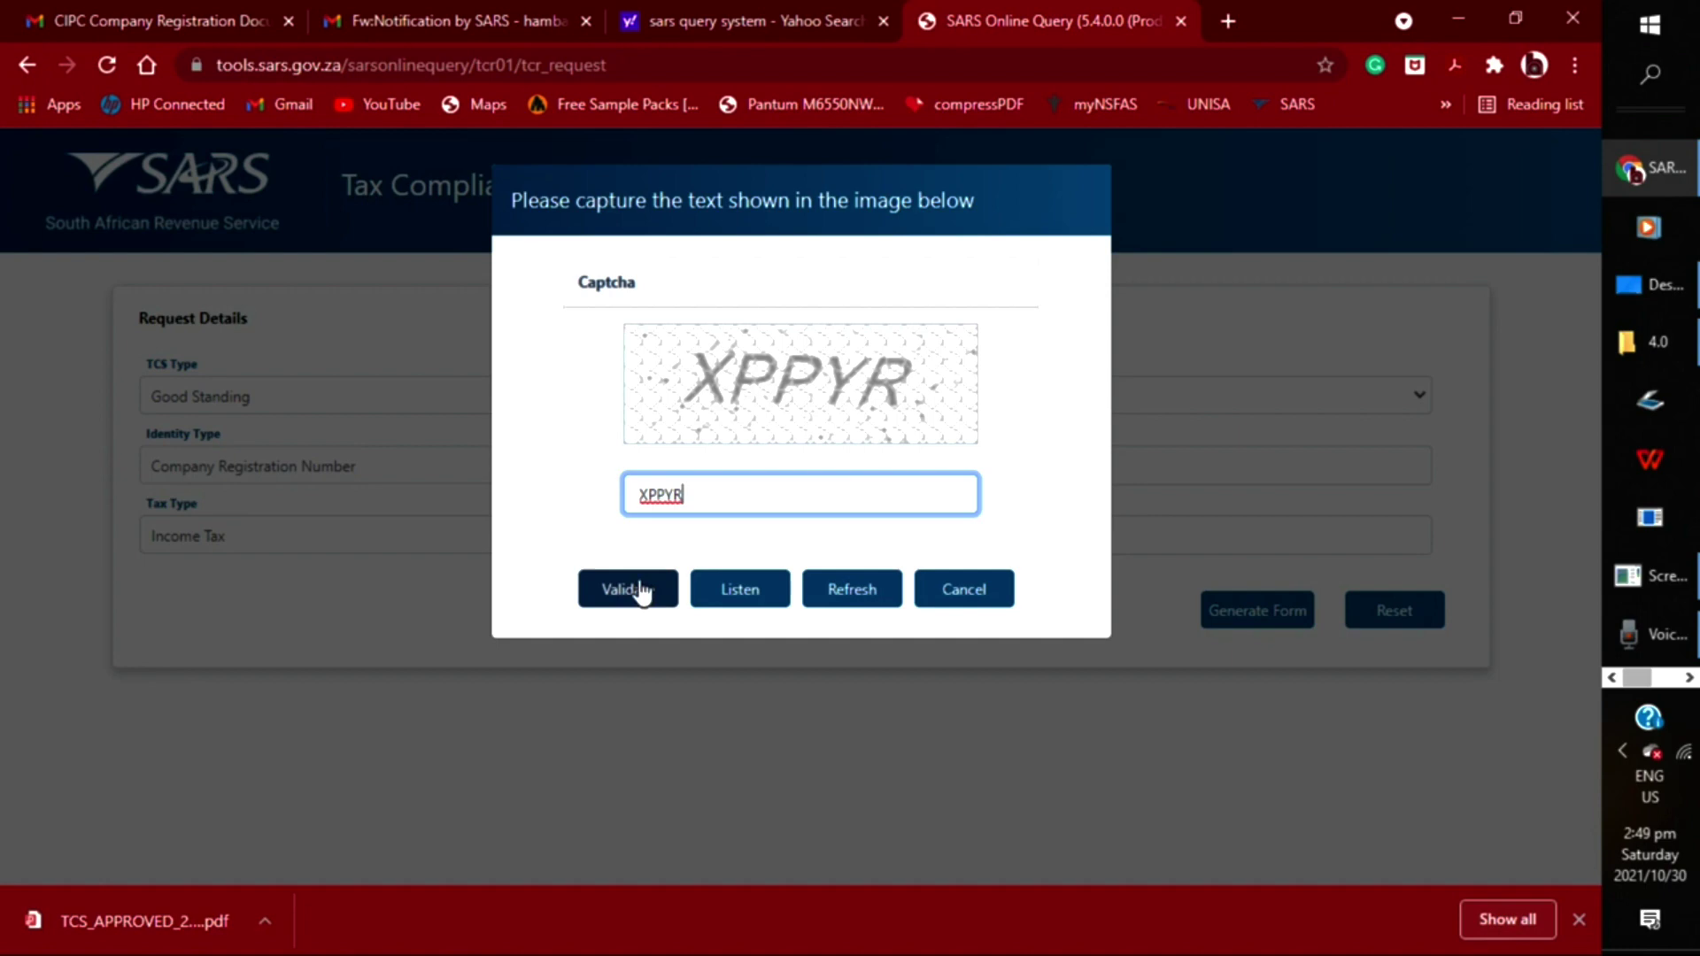
click(639, 589)
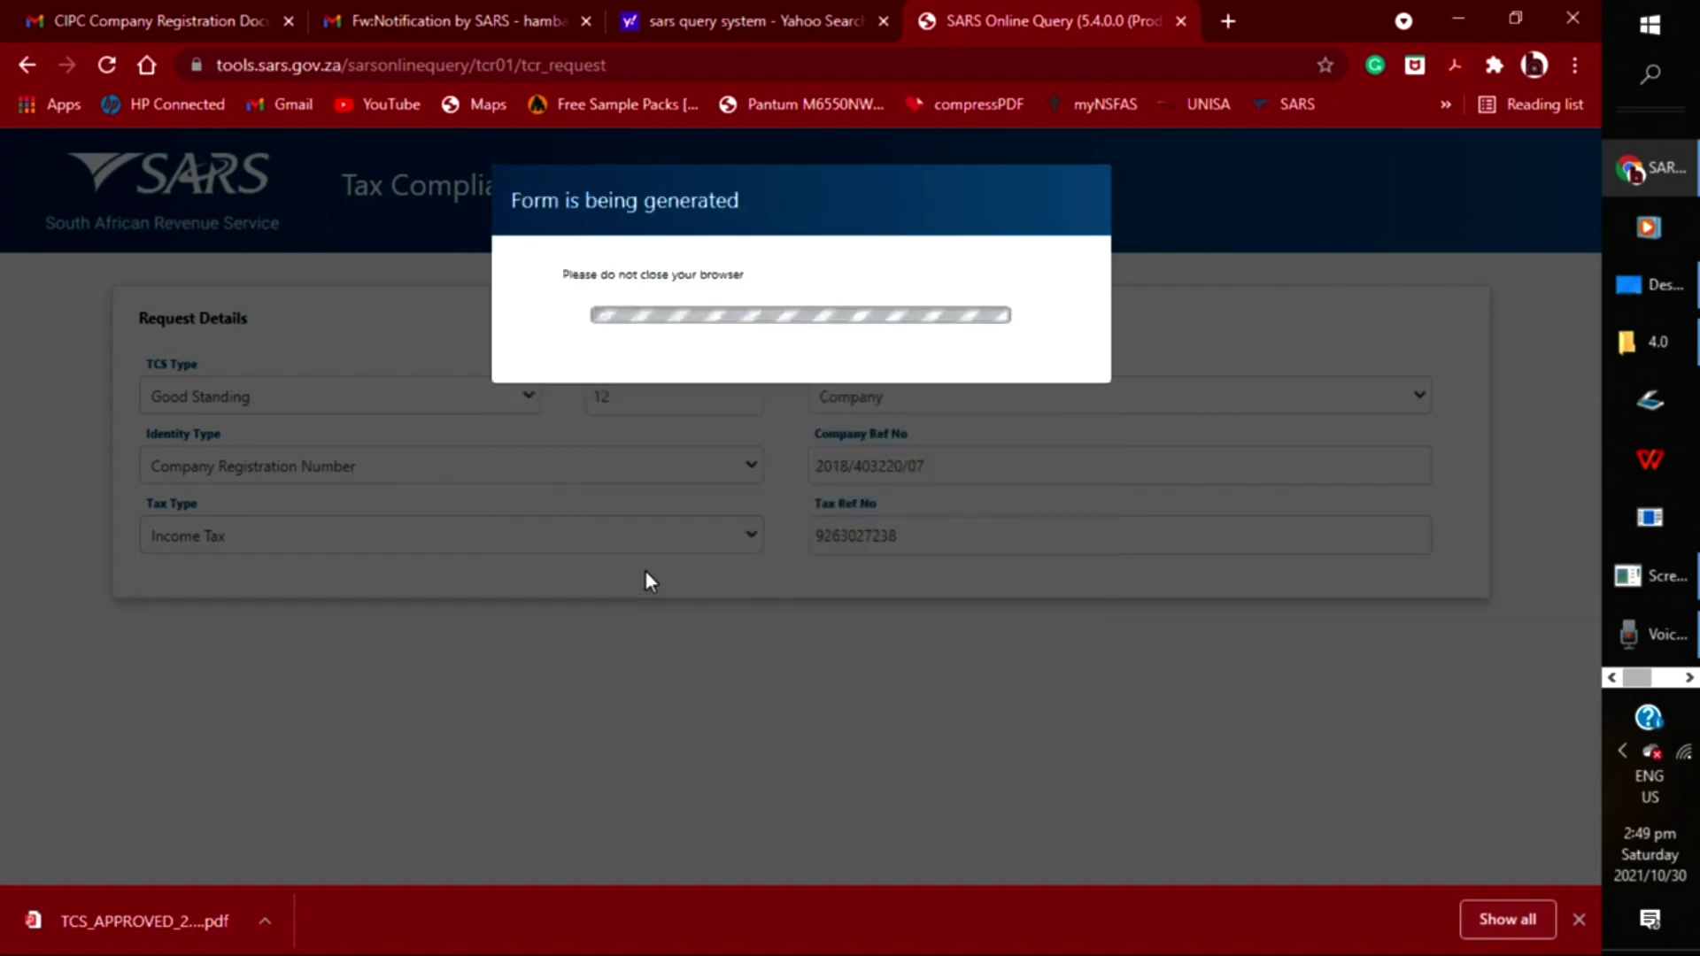
Scroll down to the generated contact section and place the cursor in Trading Name
scroll(692, 528, down, 5)
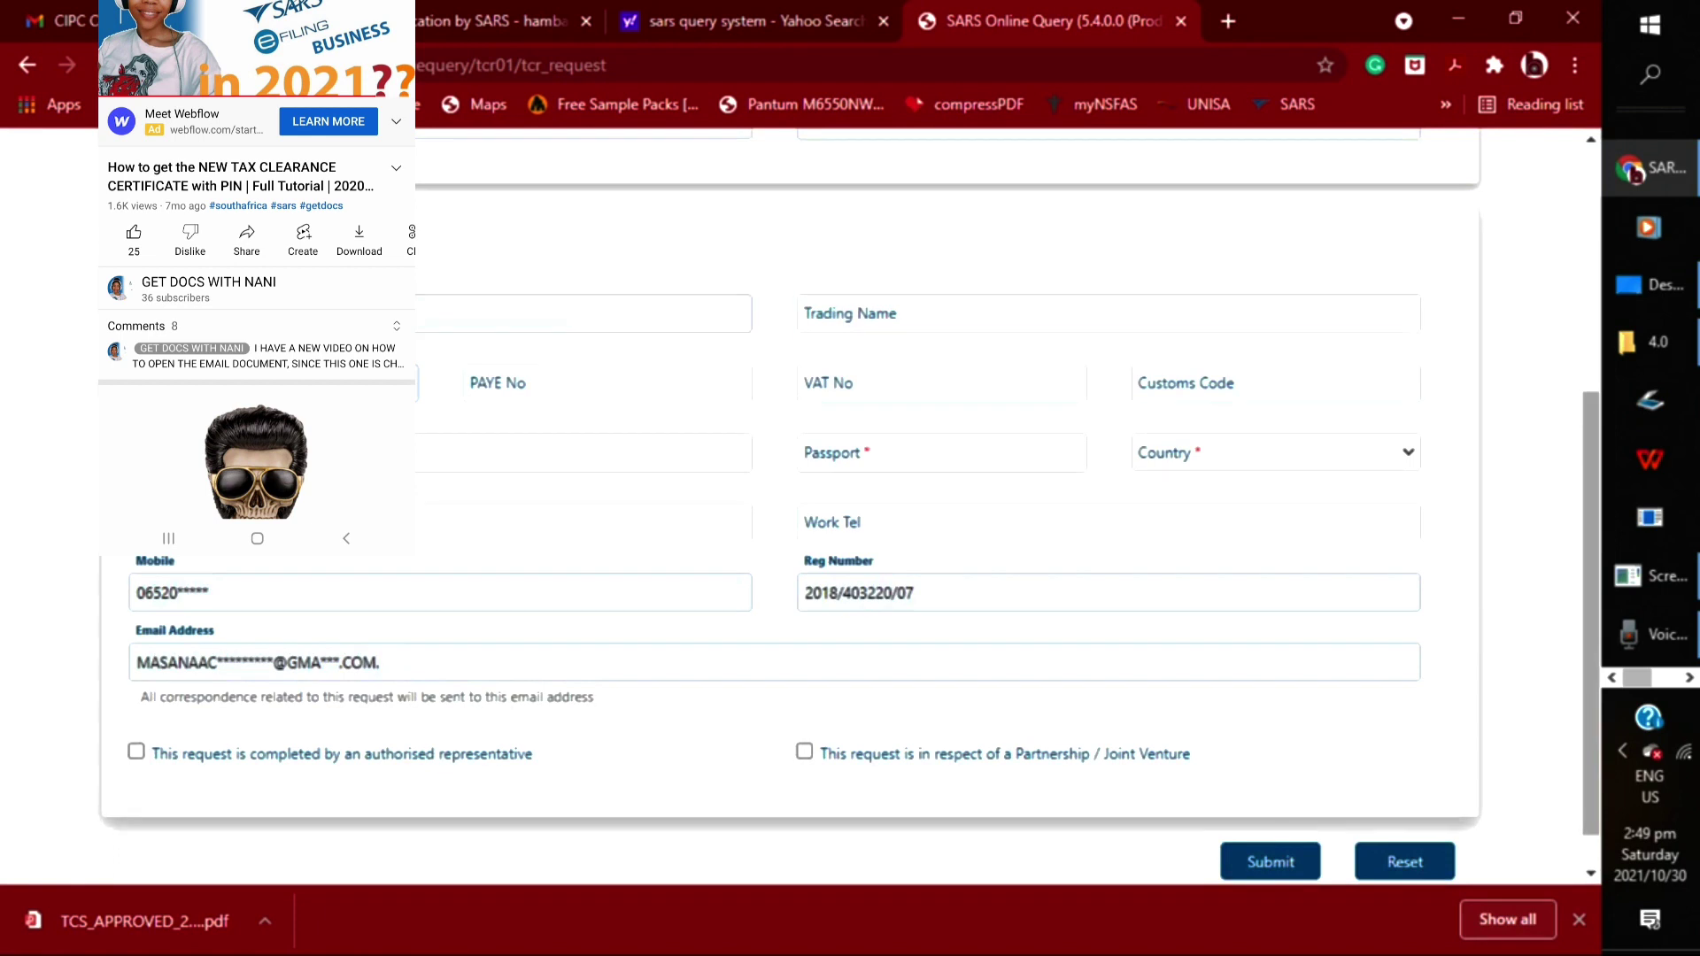
click(870, 319)
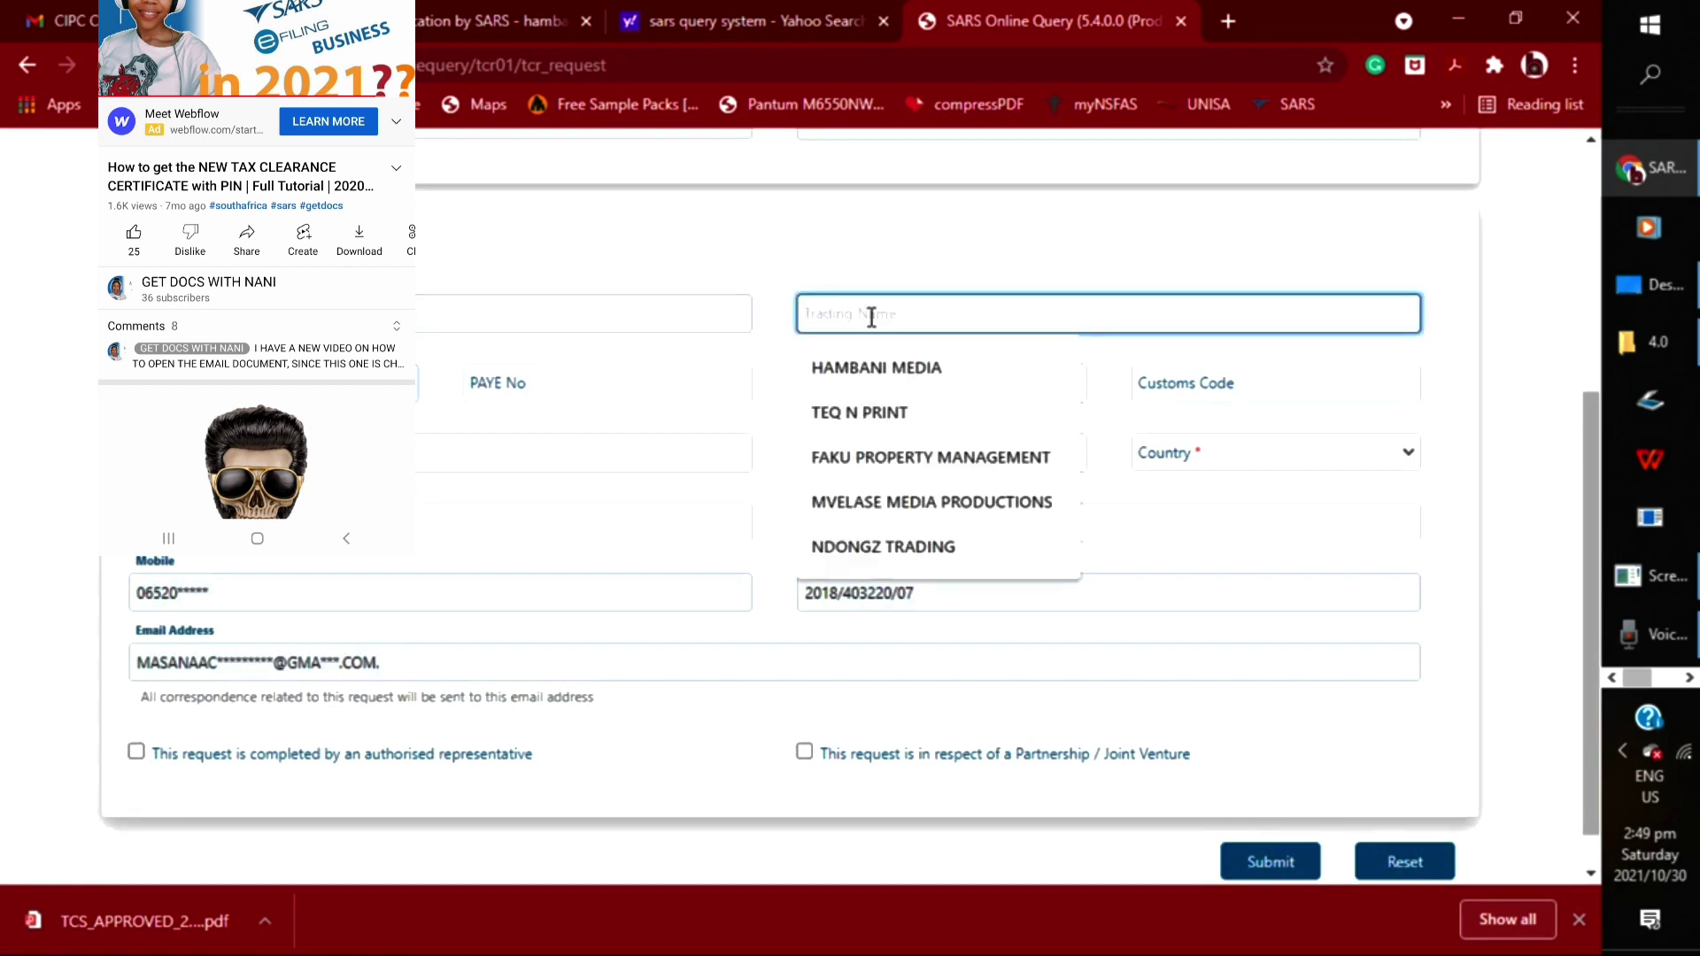
Fill Trading Name with the HAMBANI MEDIA suggestion and dismiss the registration-number suggestions
click(869, 367)
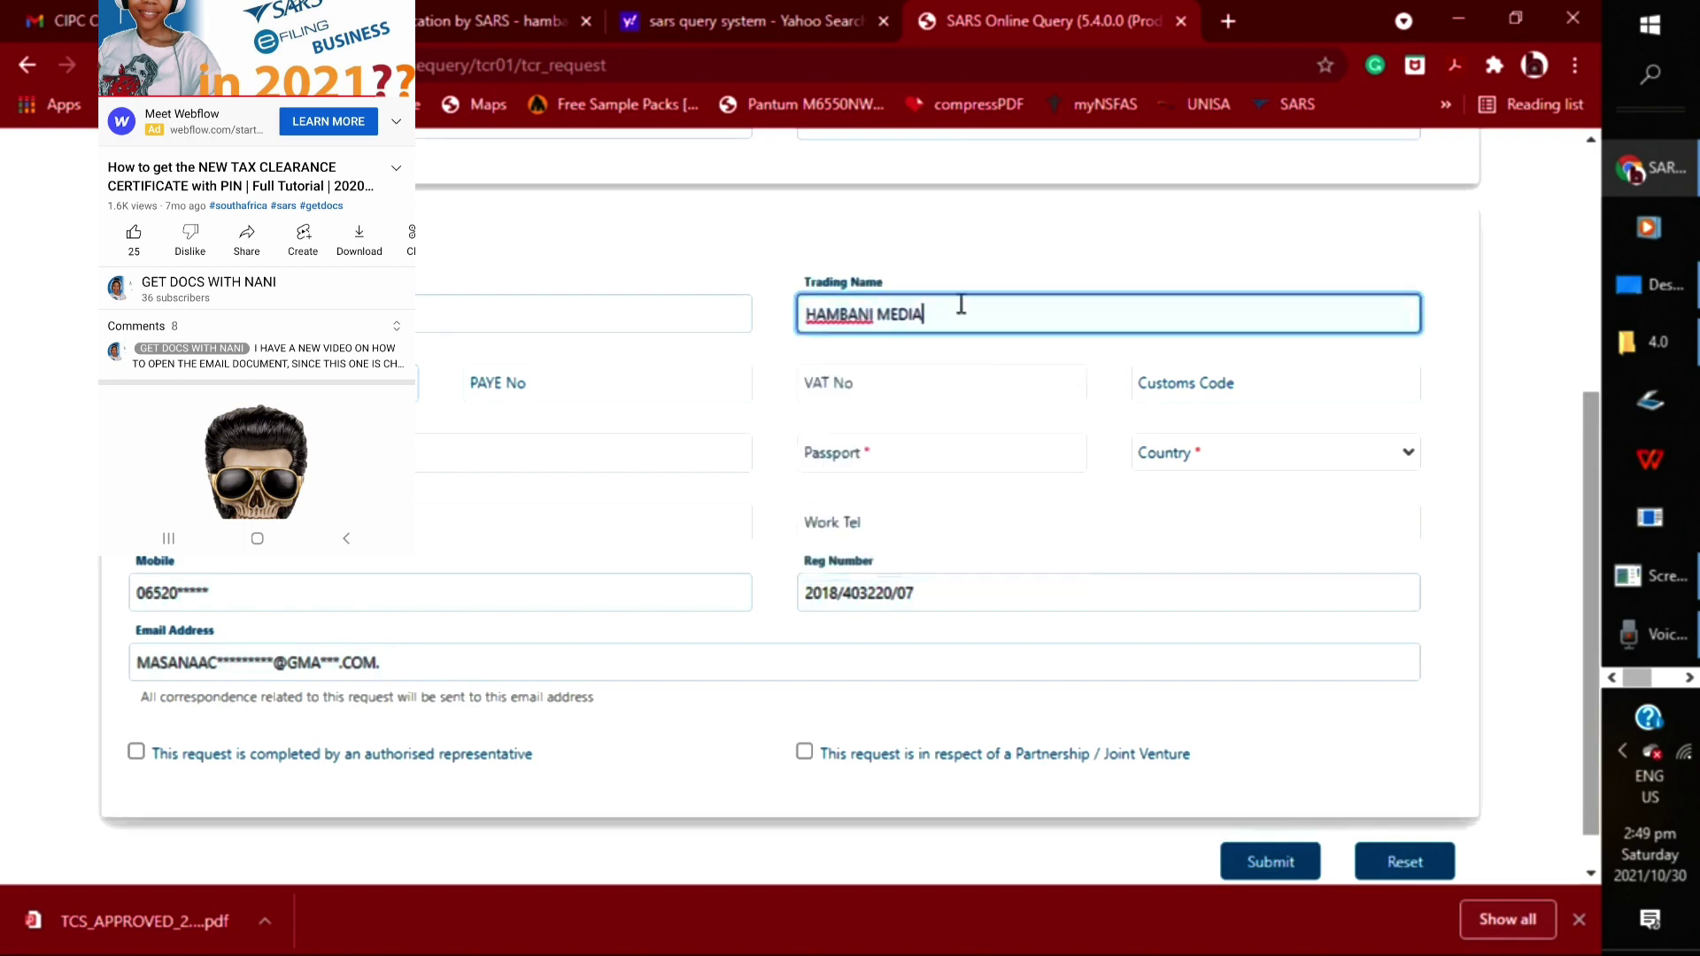
click(429, 453)
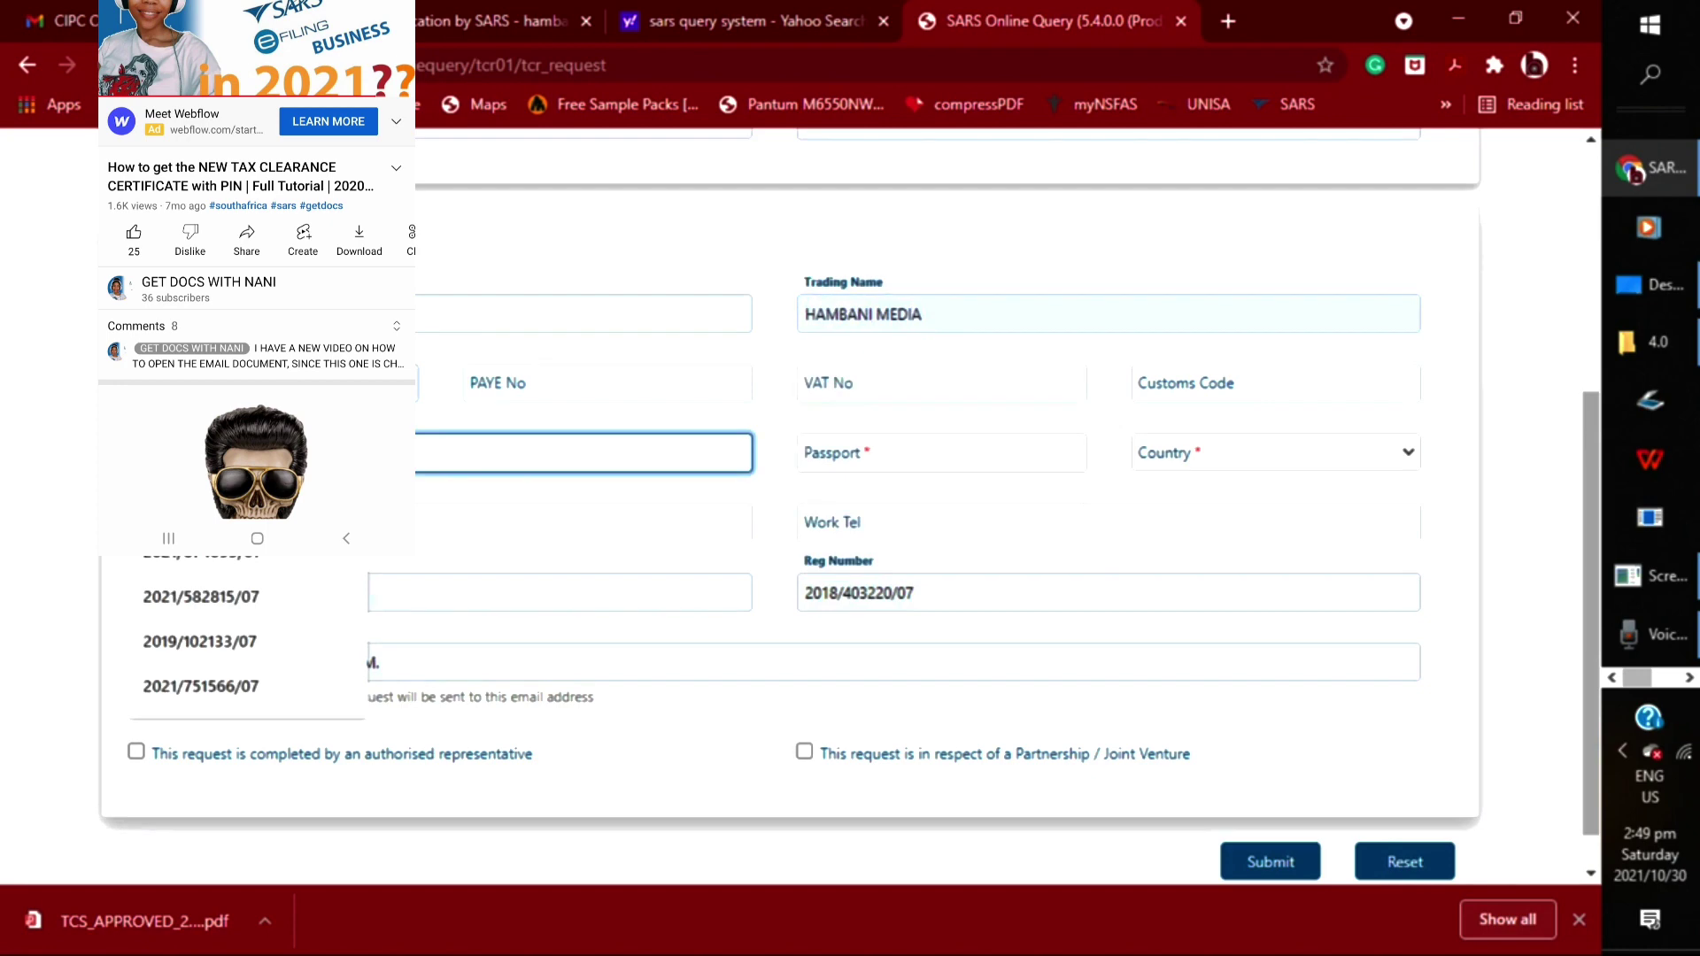
key(Escape)
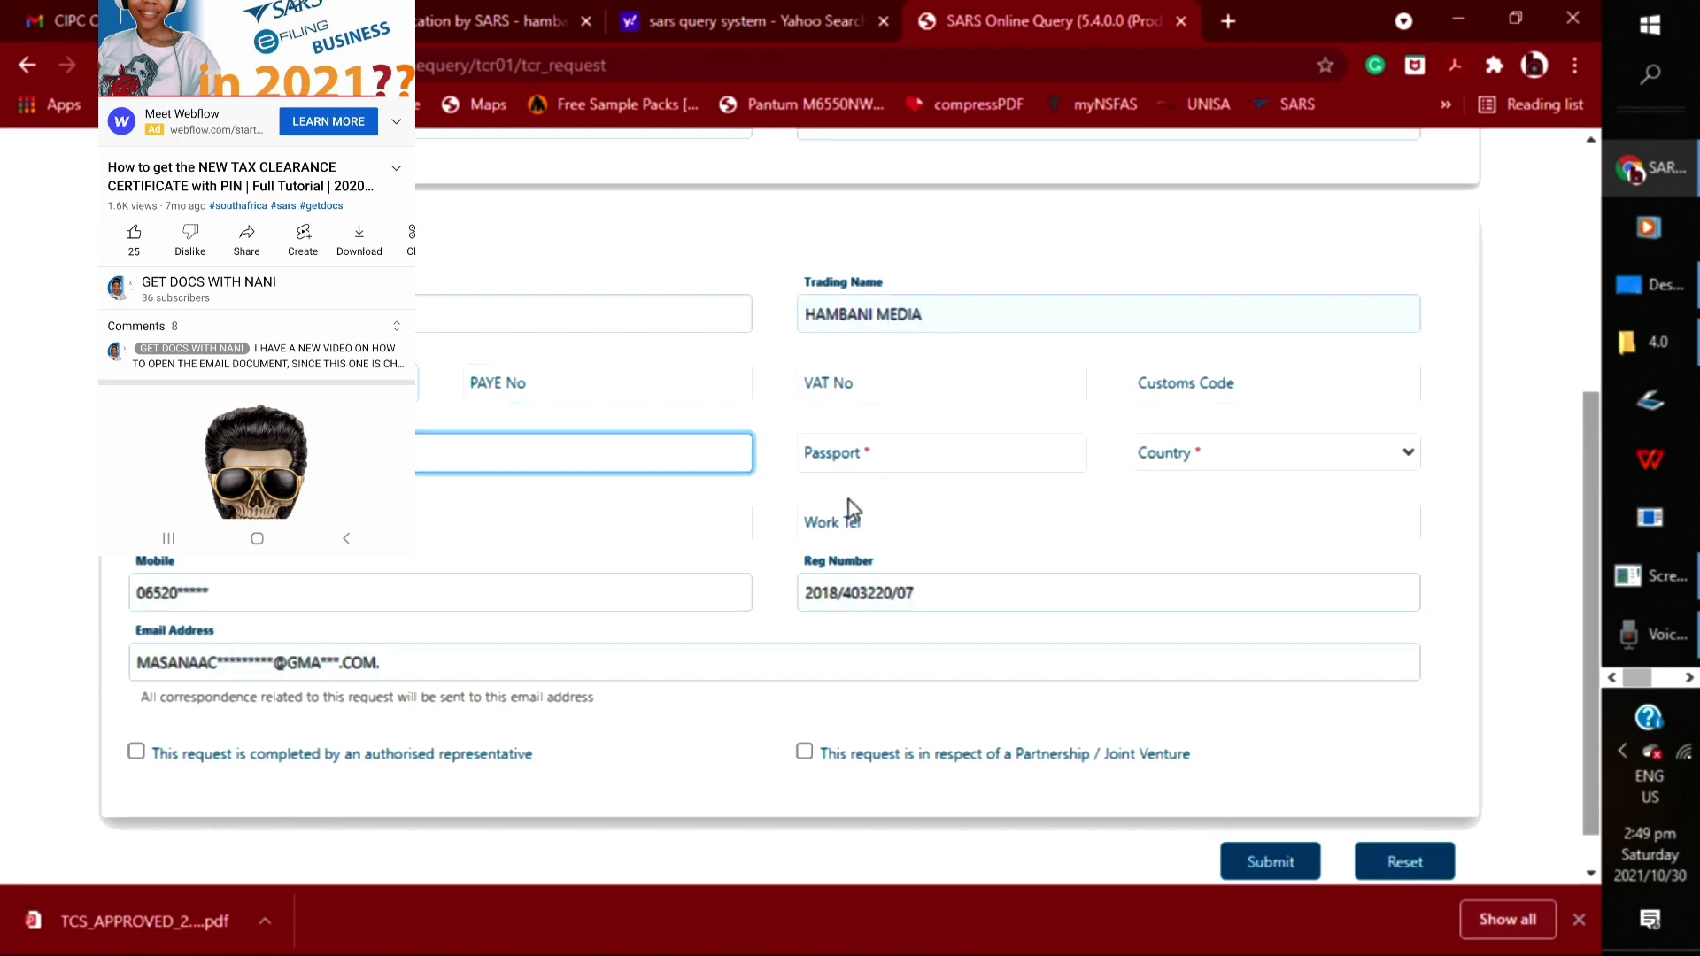
Choose South Africa as the Country and fill the field beside Work Tel
click(1226, 462)
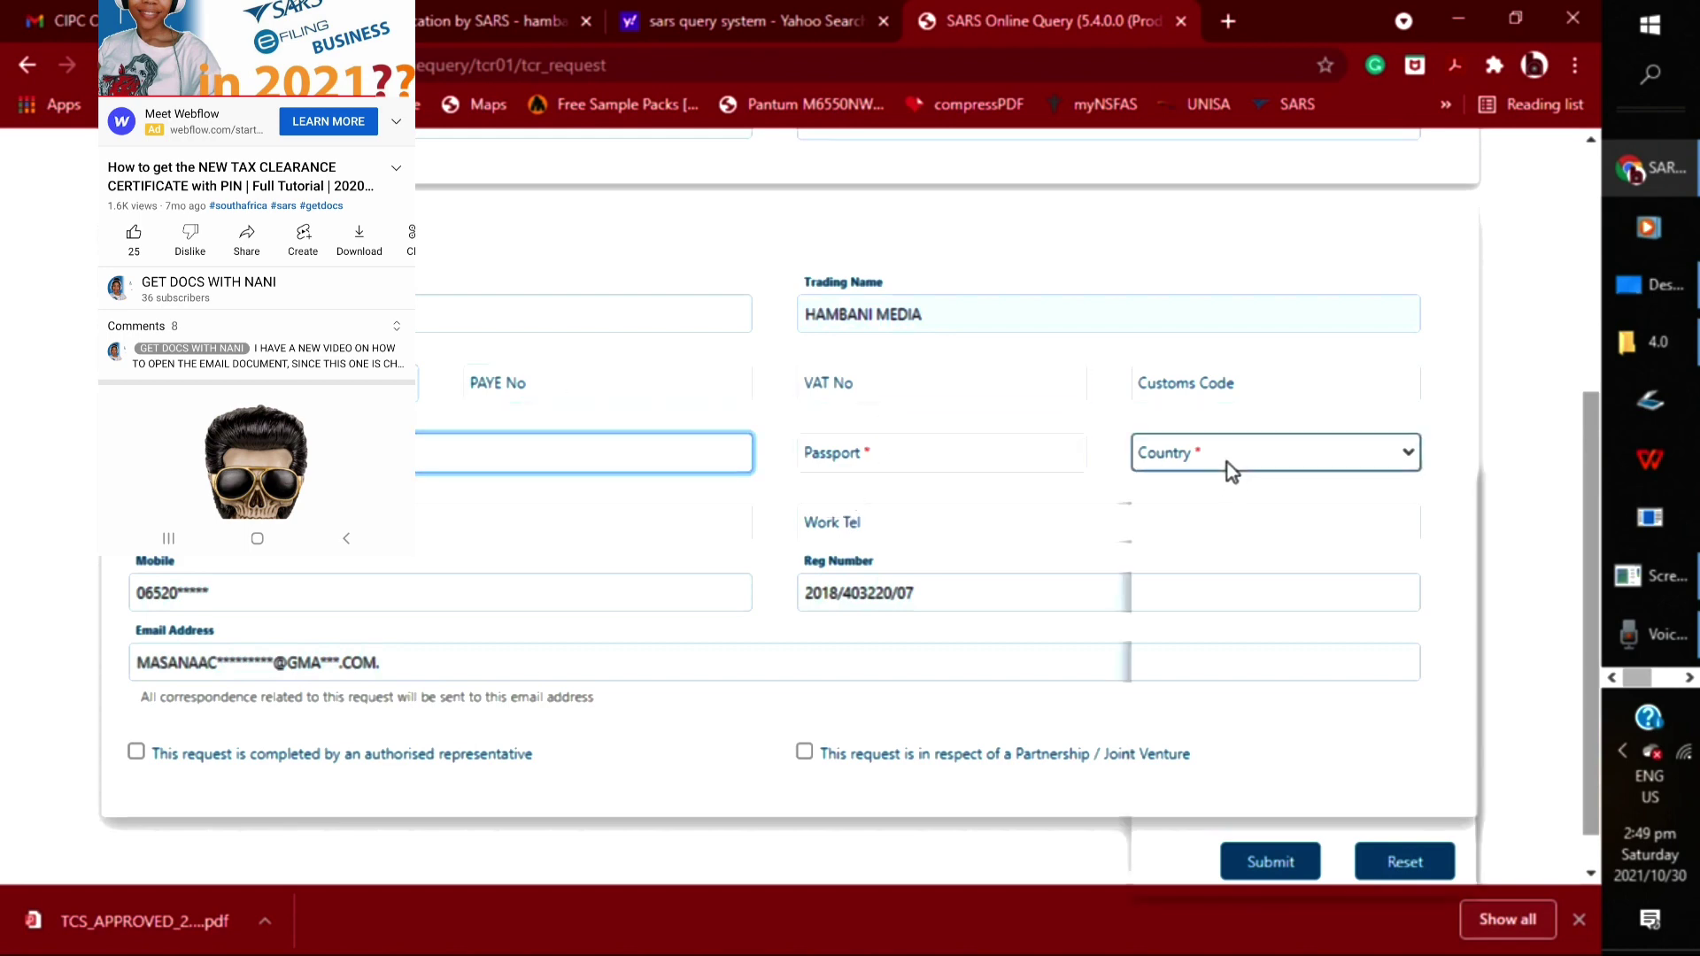
click(1226, 504)
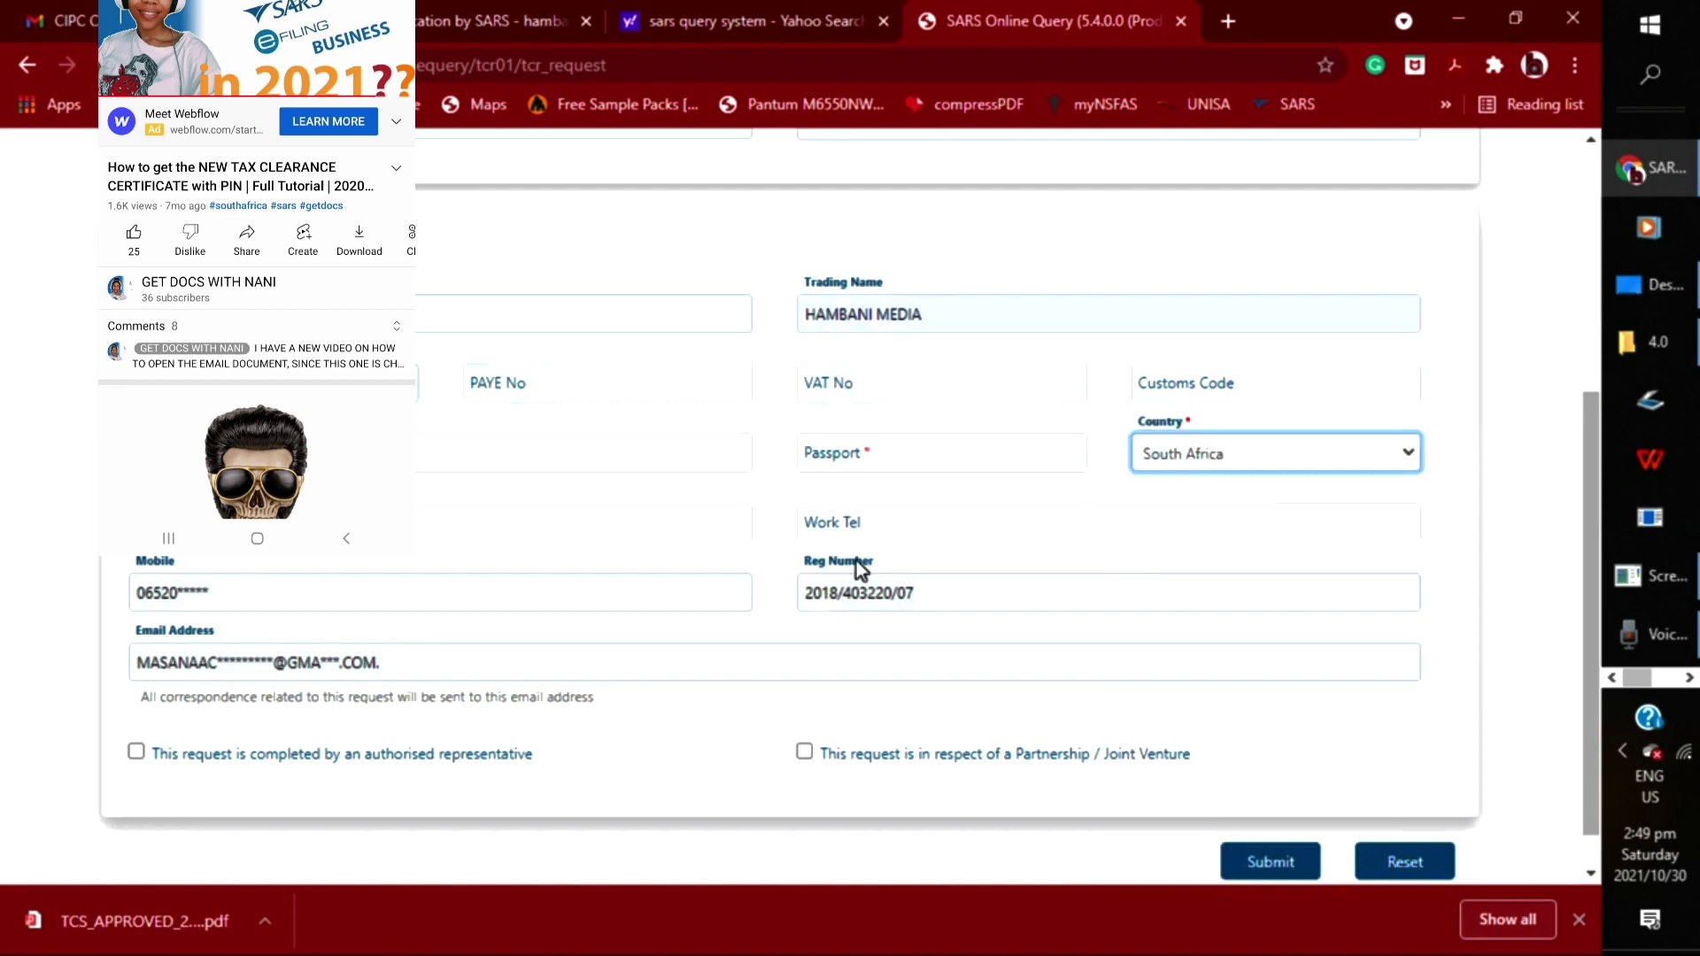
click(605, 536)
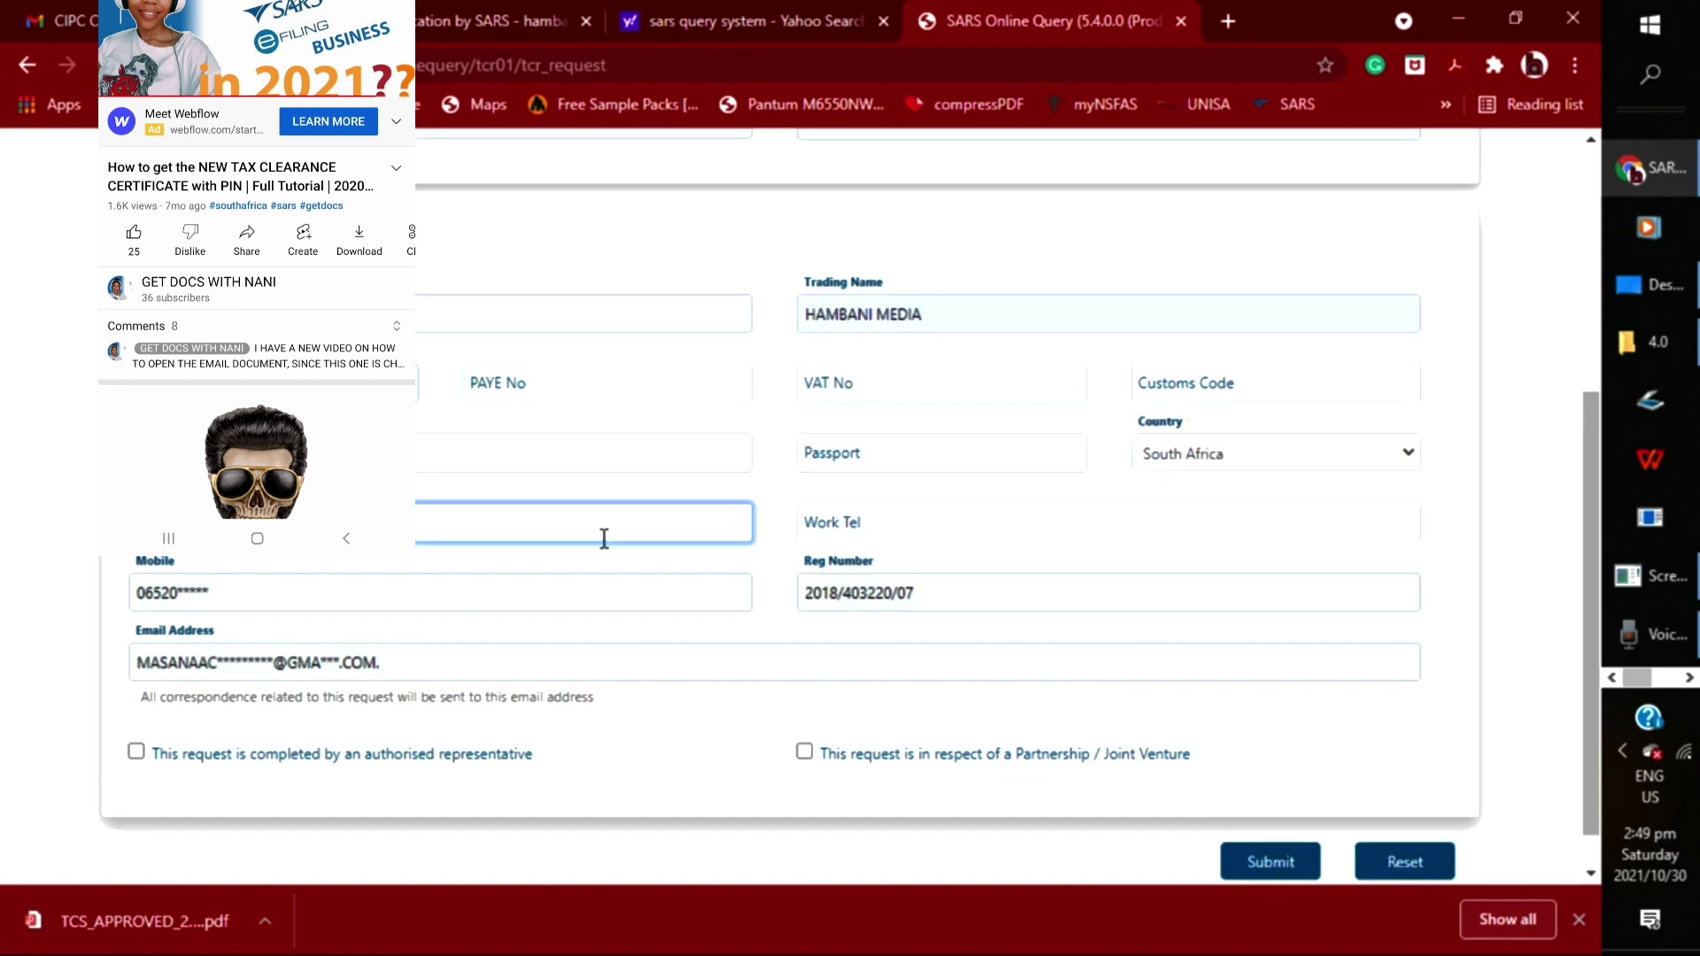
click(610, 531)
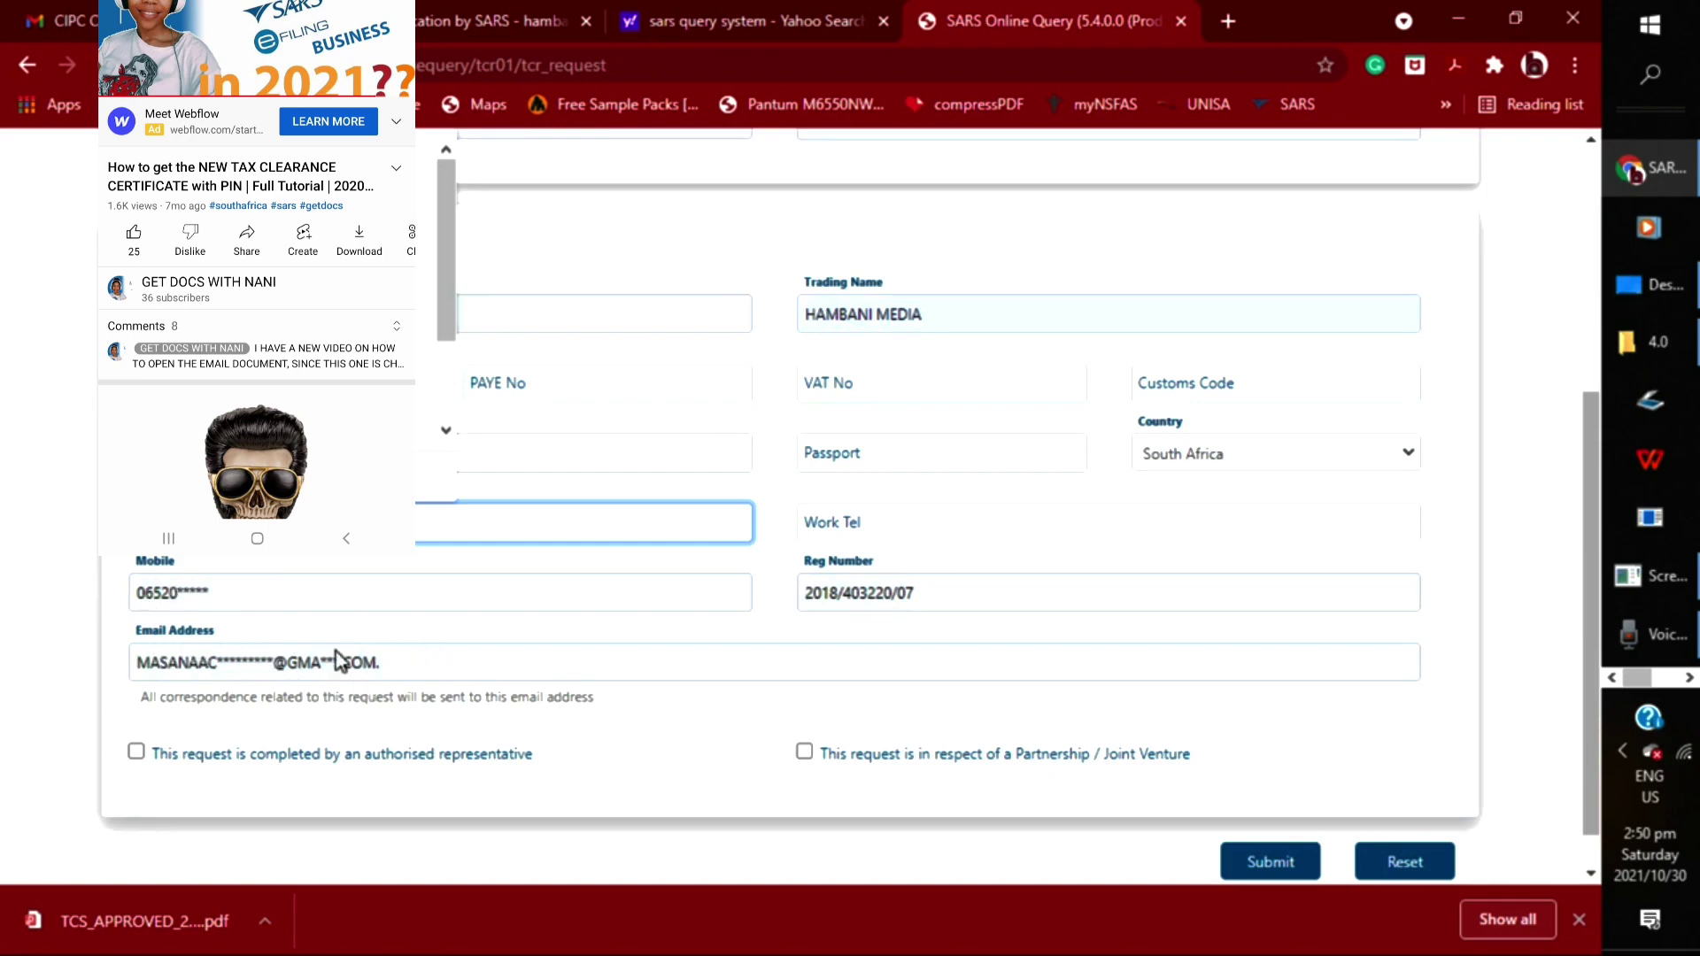
Pass over the empty fields and tick 'This request is completed by an authorised representative'
click(922, 455)
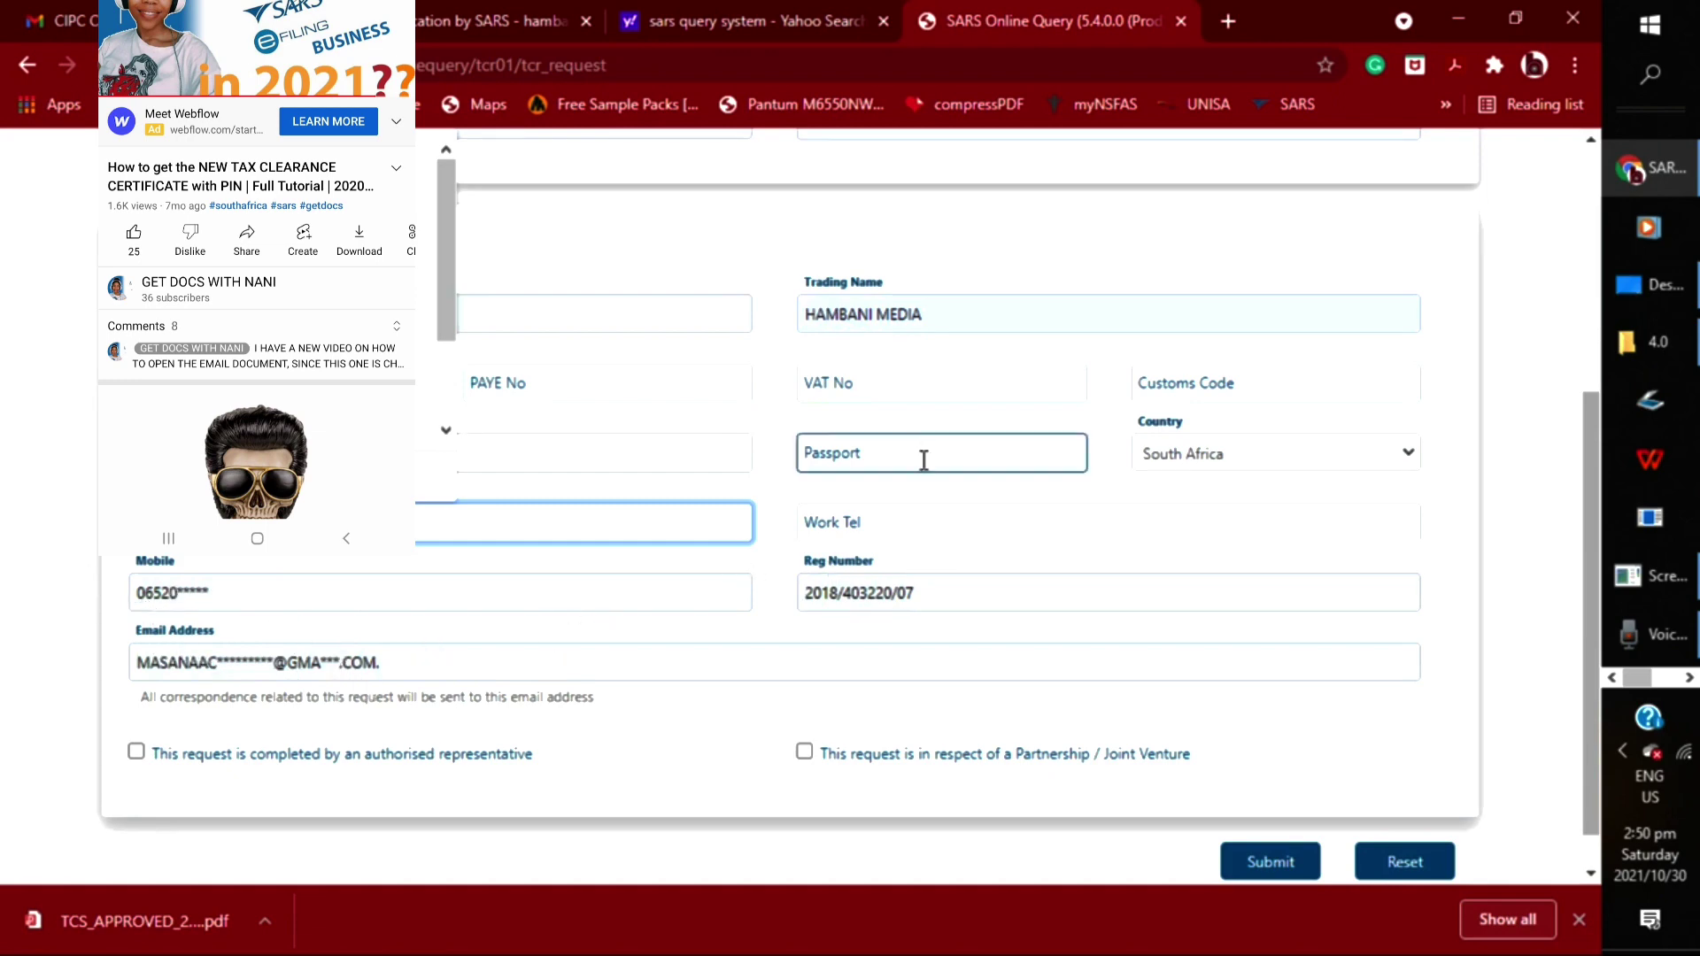
click(1149, 395)
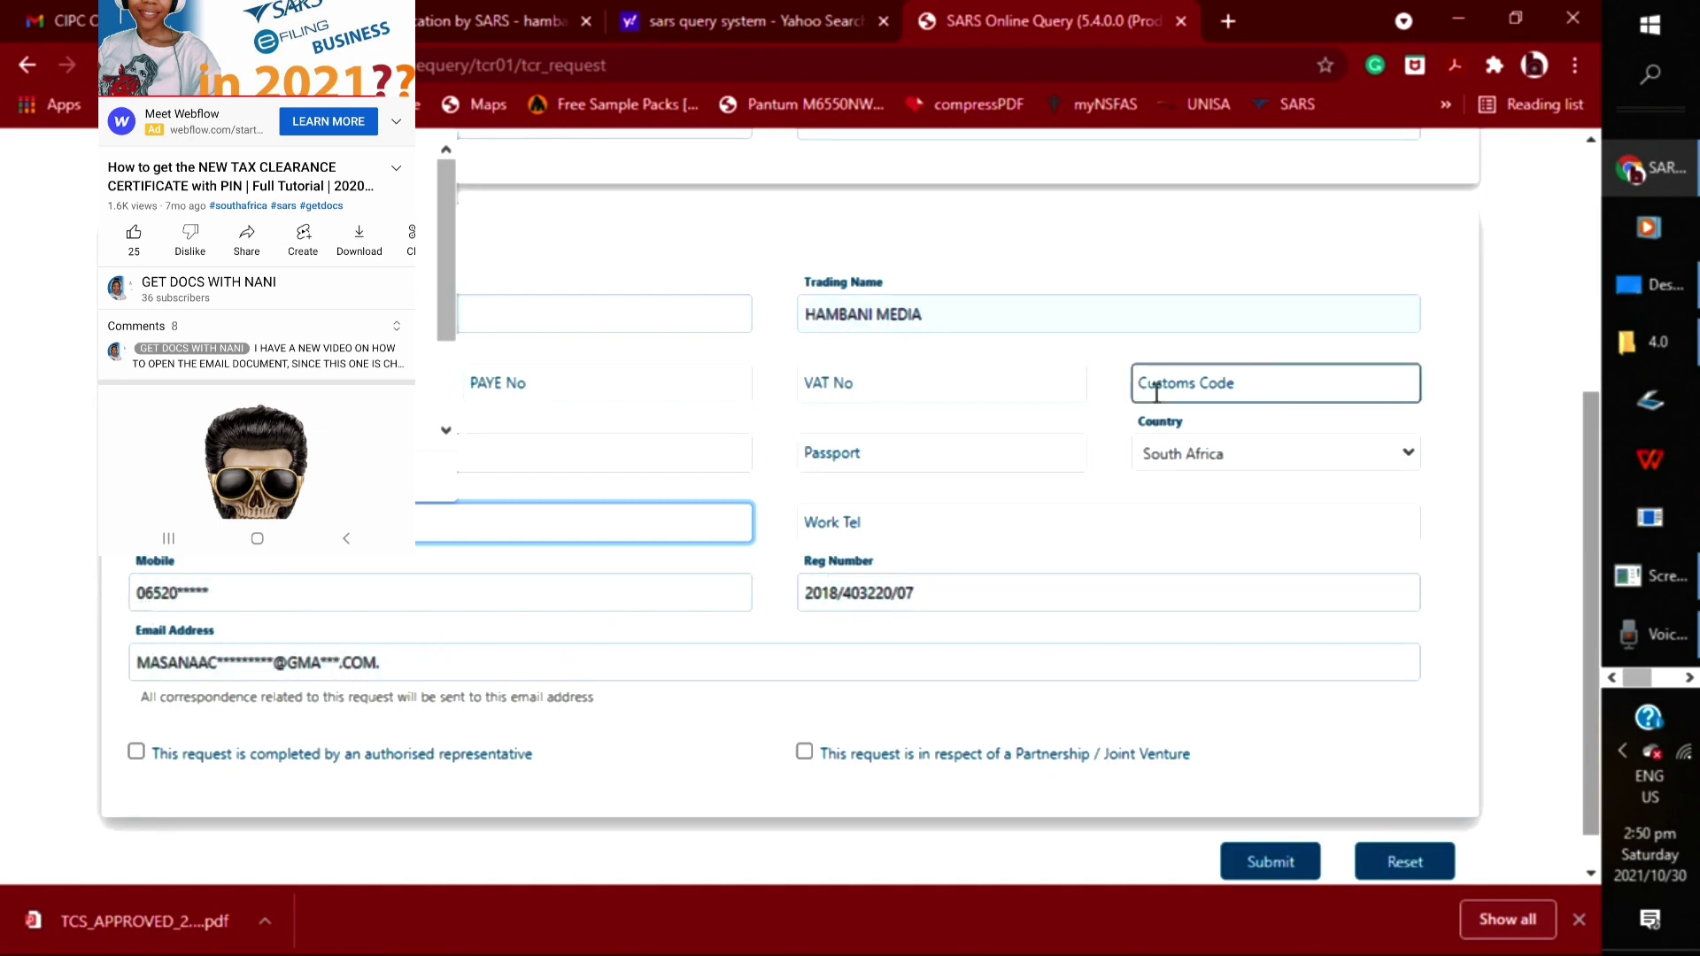
click(680, 494)
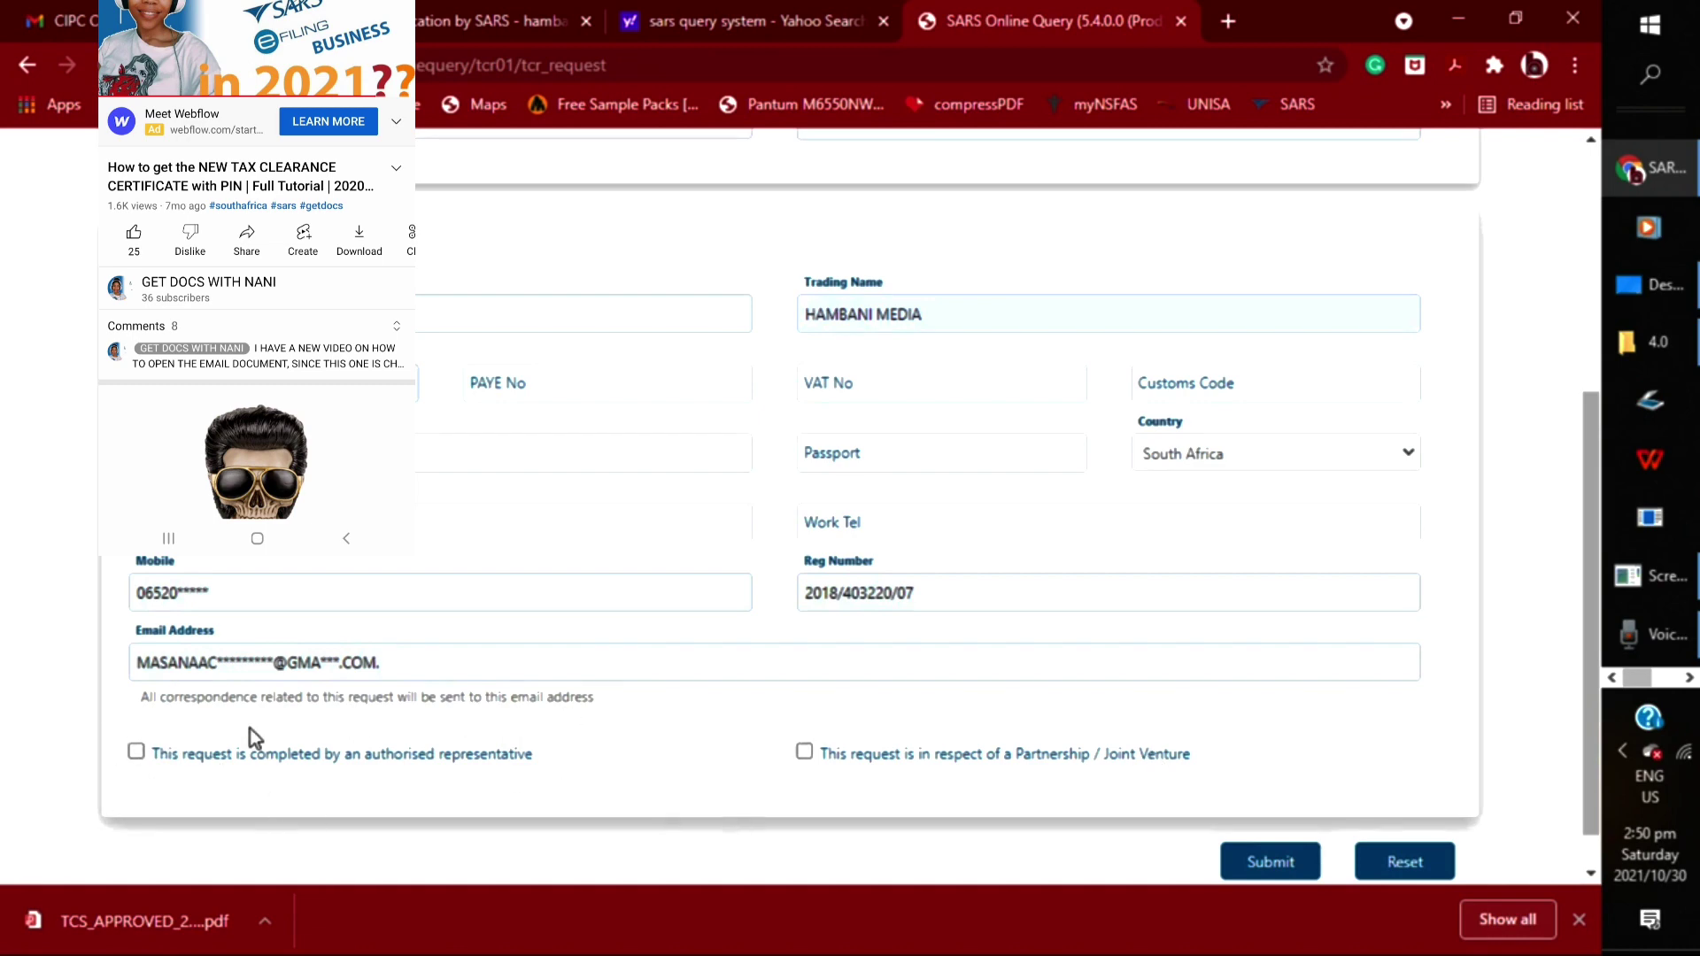
click(137, 752)
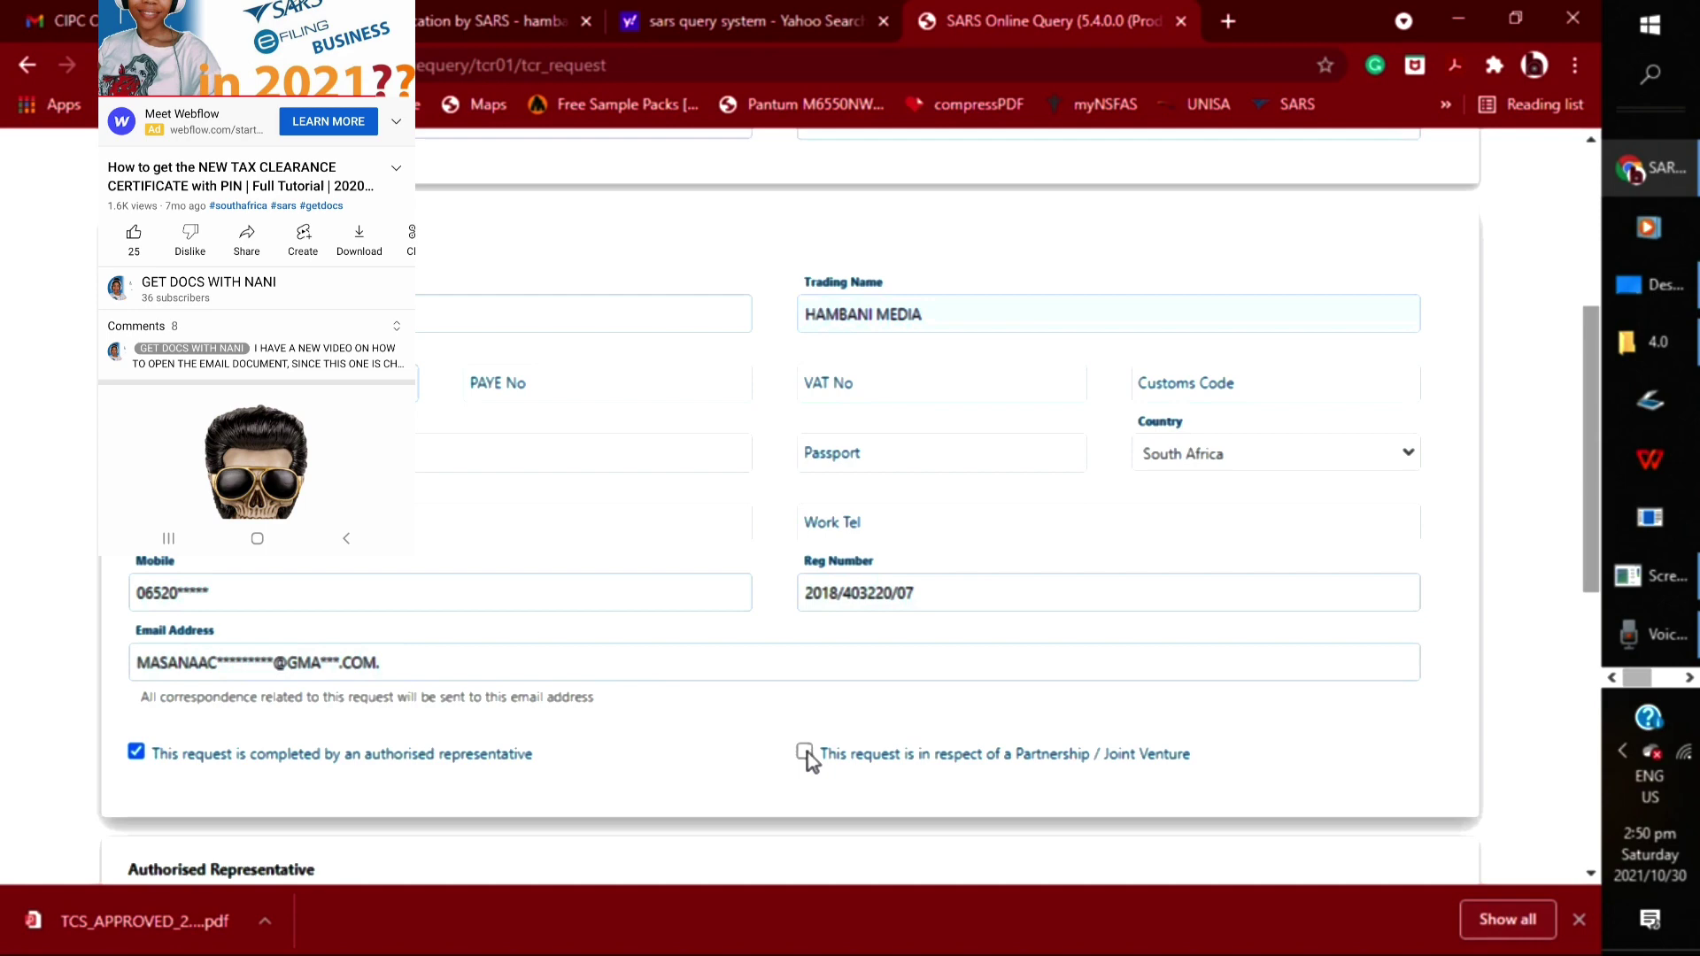
Tick Partnership / Joint Venture, toggling the authorised representative option off and on
click(805, 752)
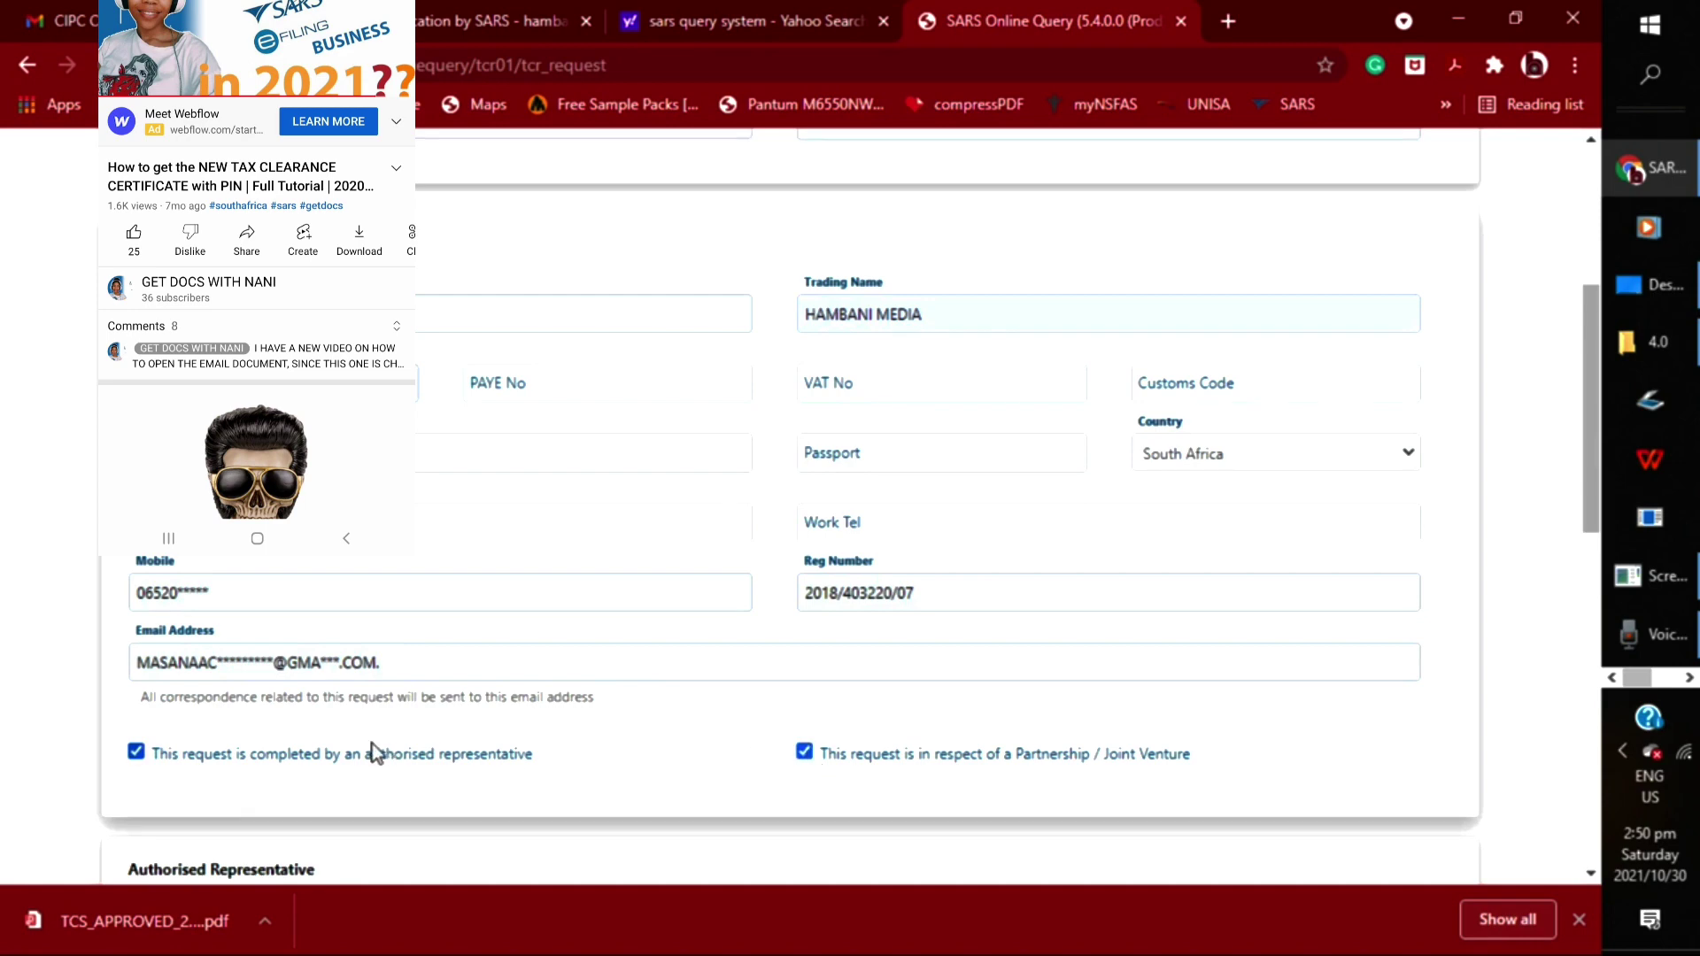
click(148, 752)
scroll(480, 660, down, 4)
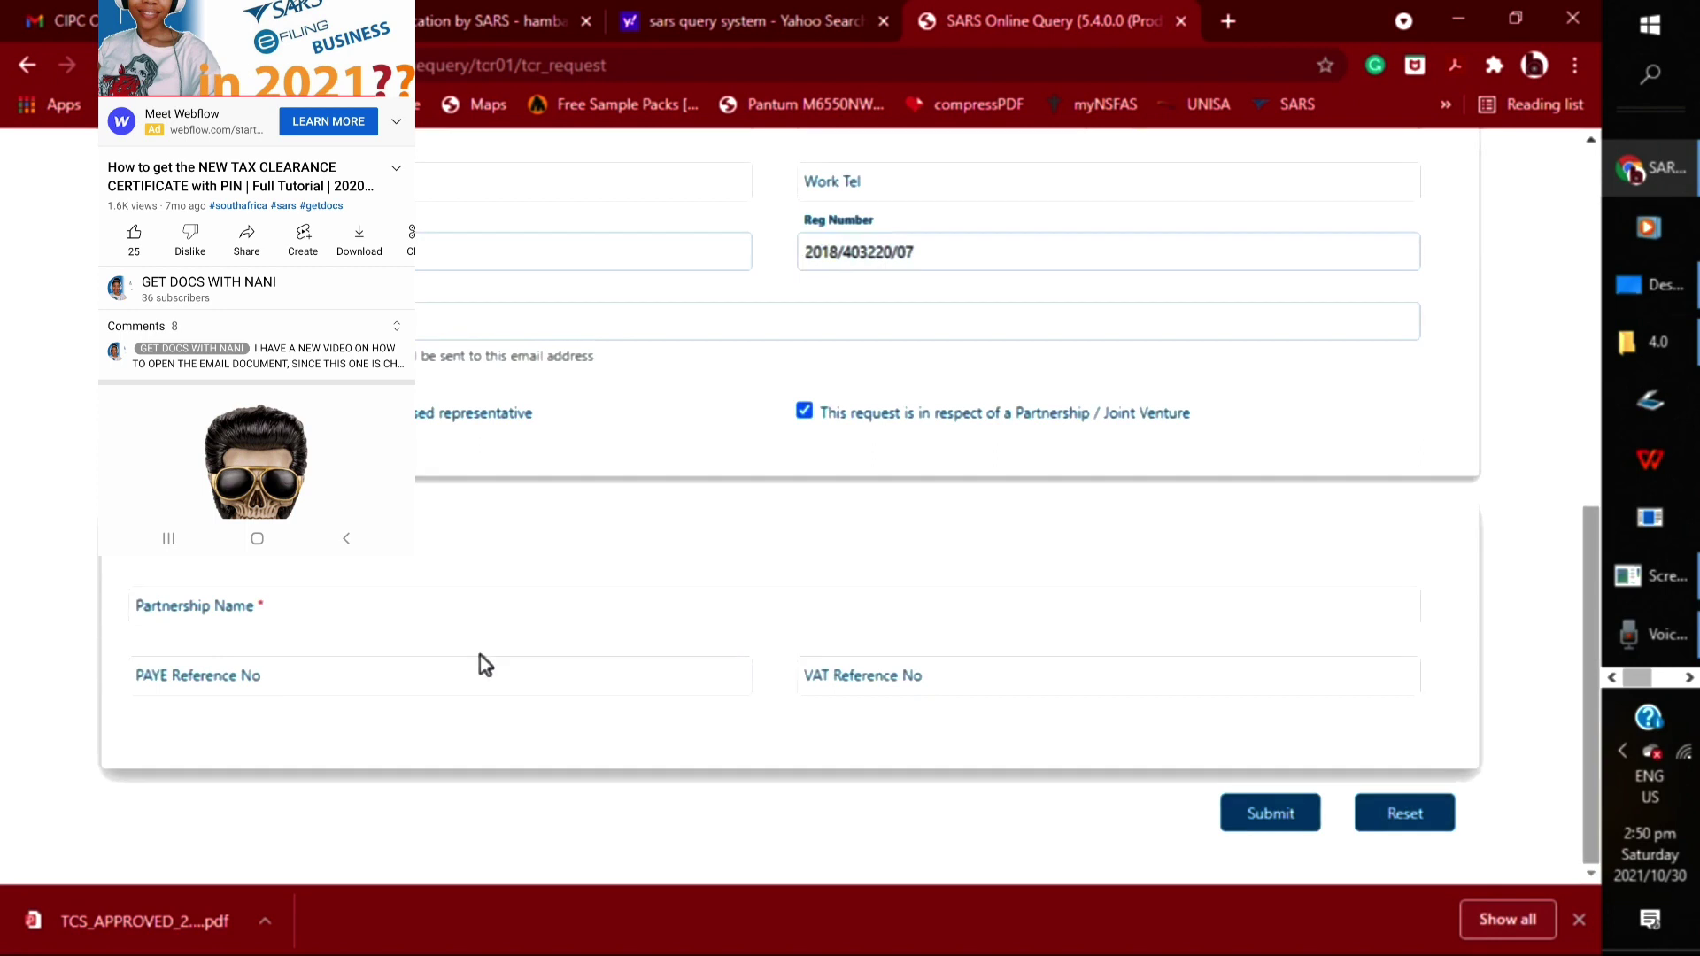
click(529, 415)
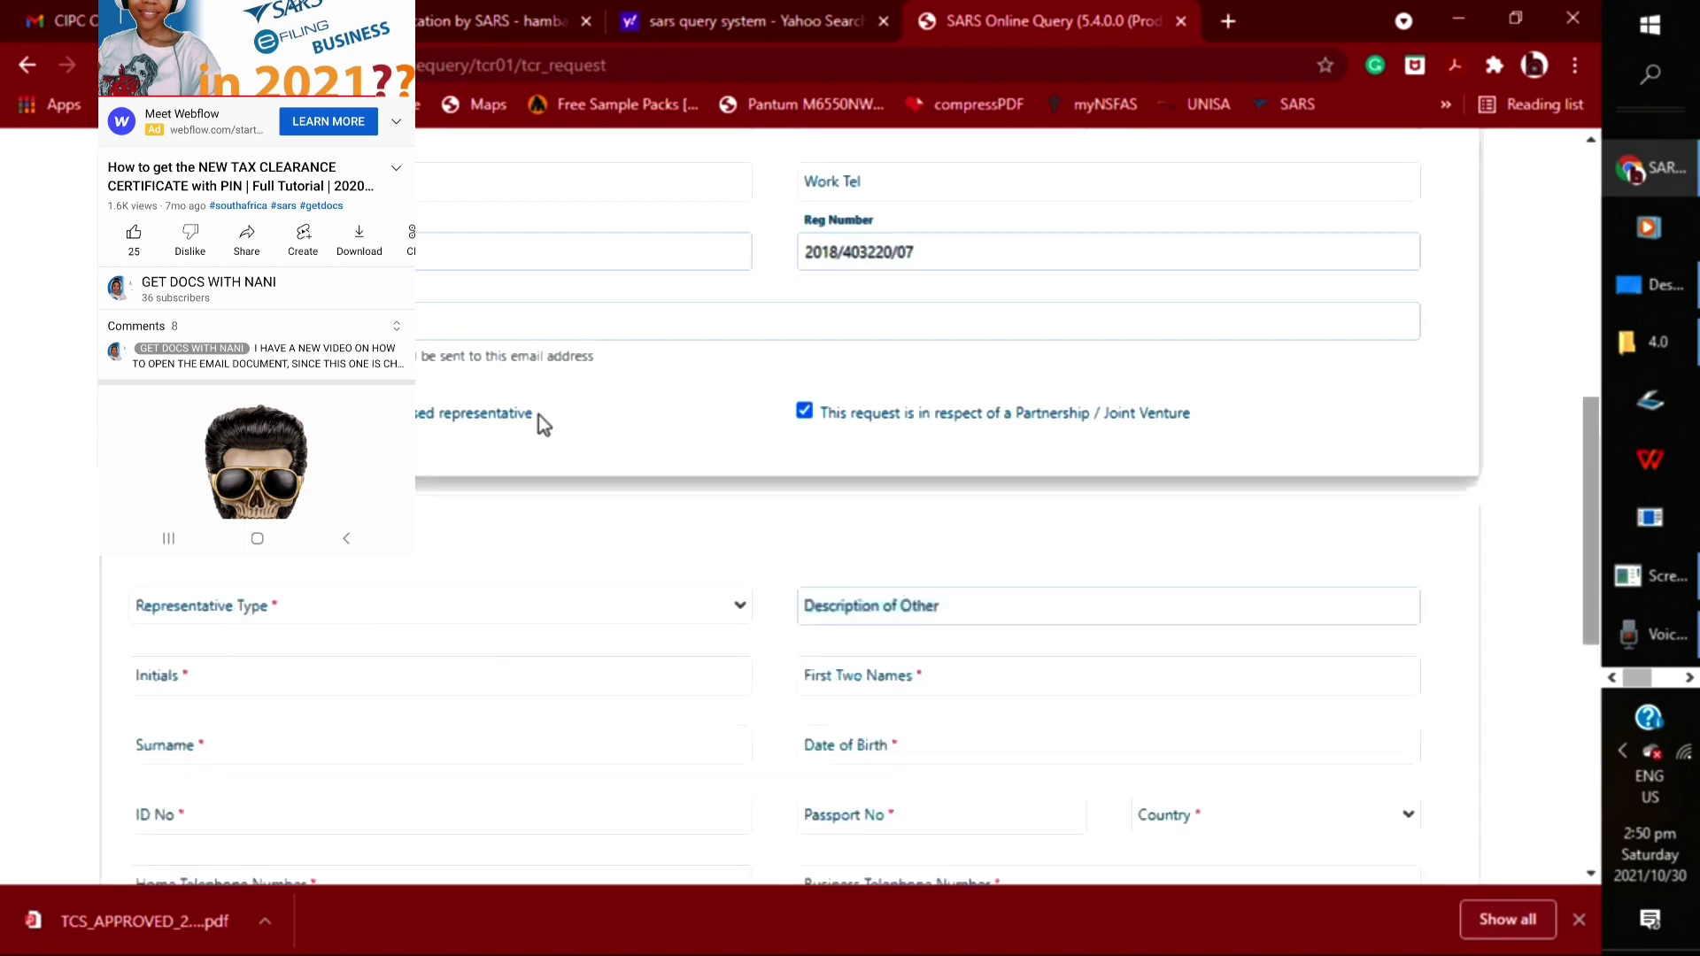
click(804, 412)
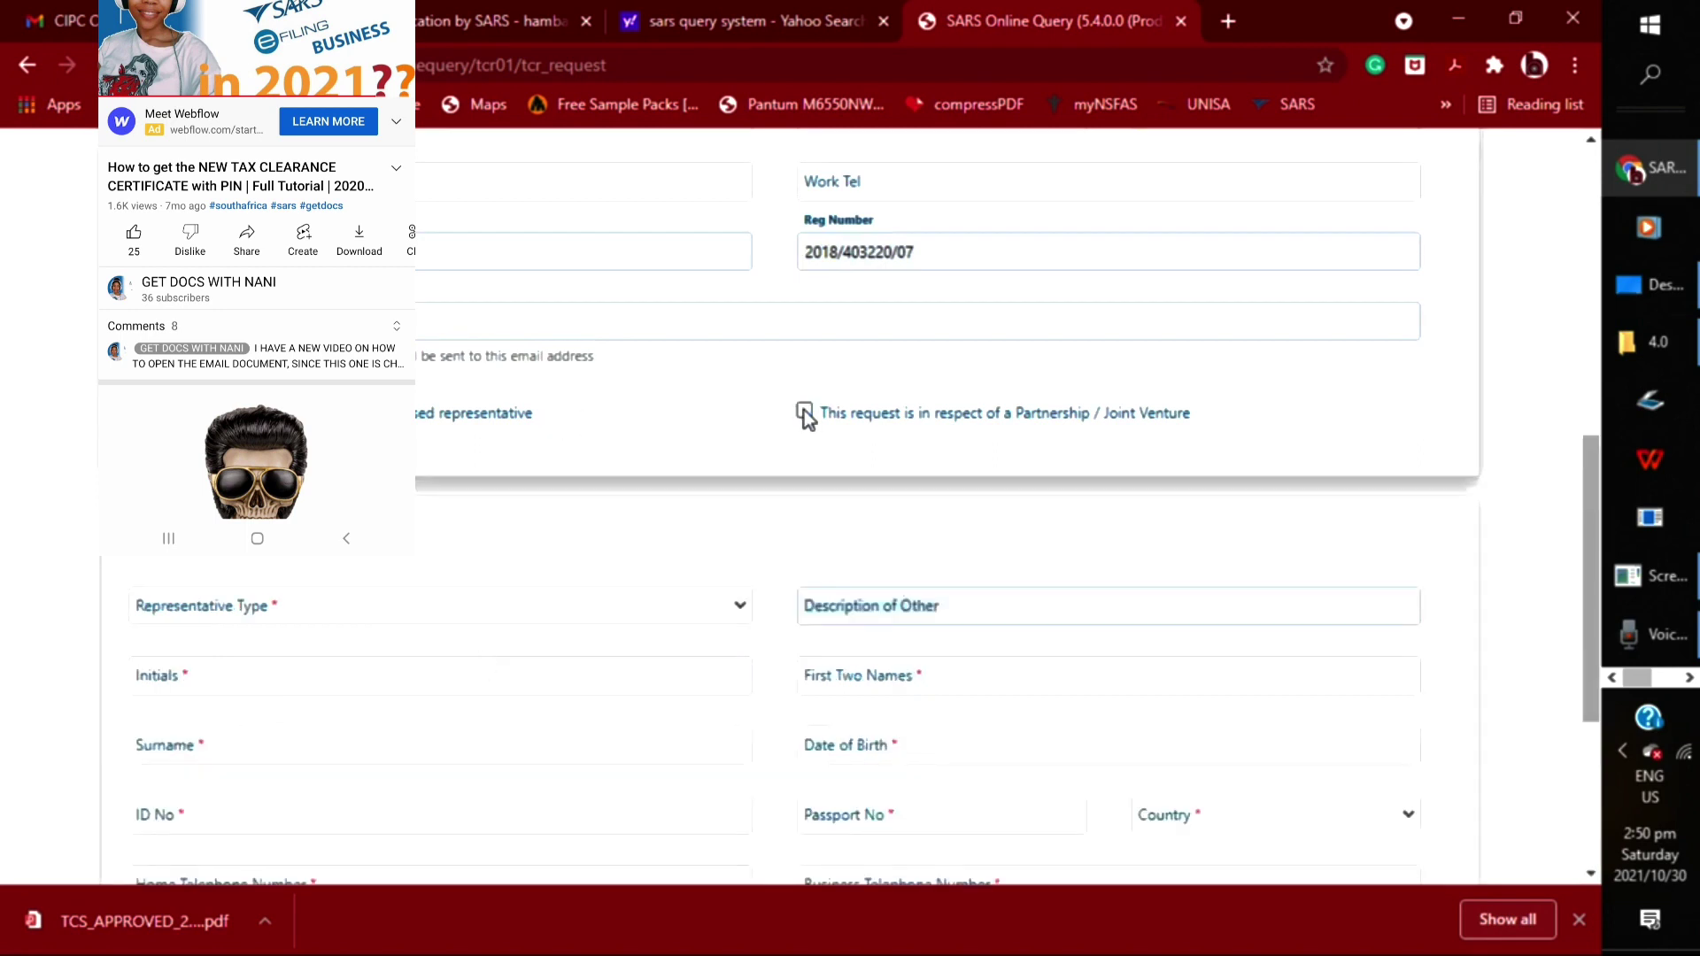
click(804, 412)
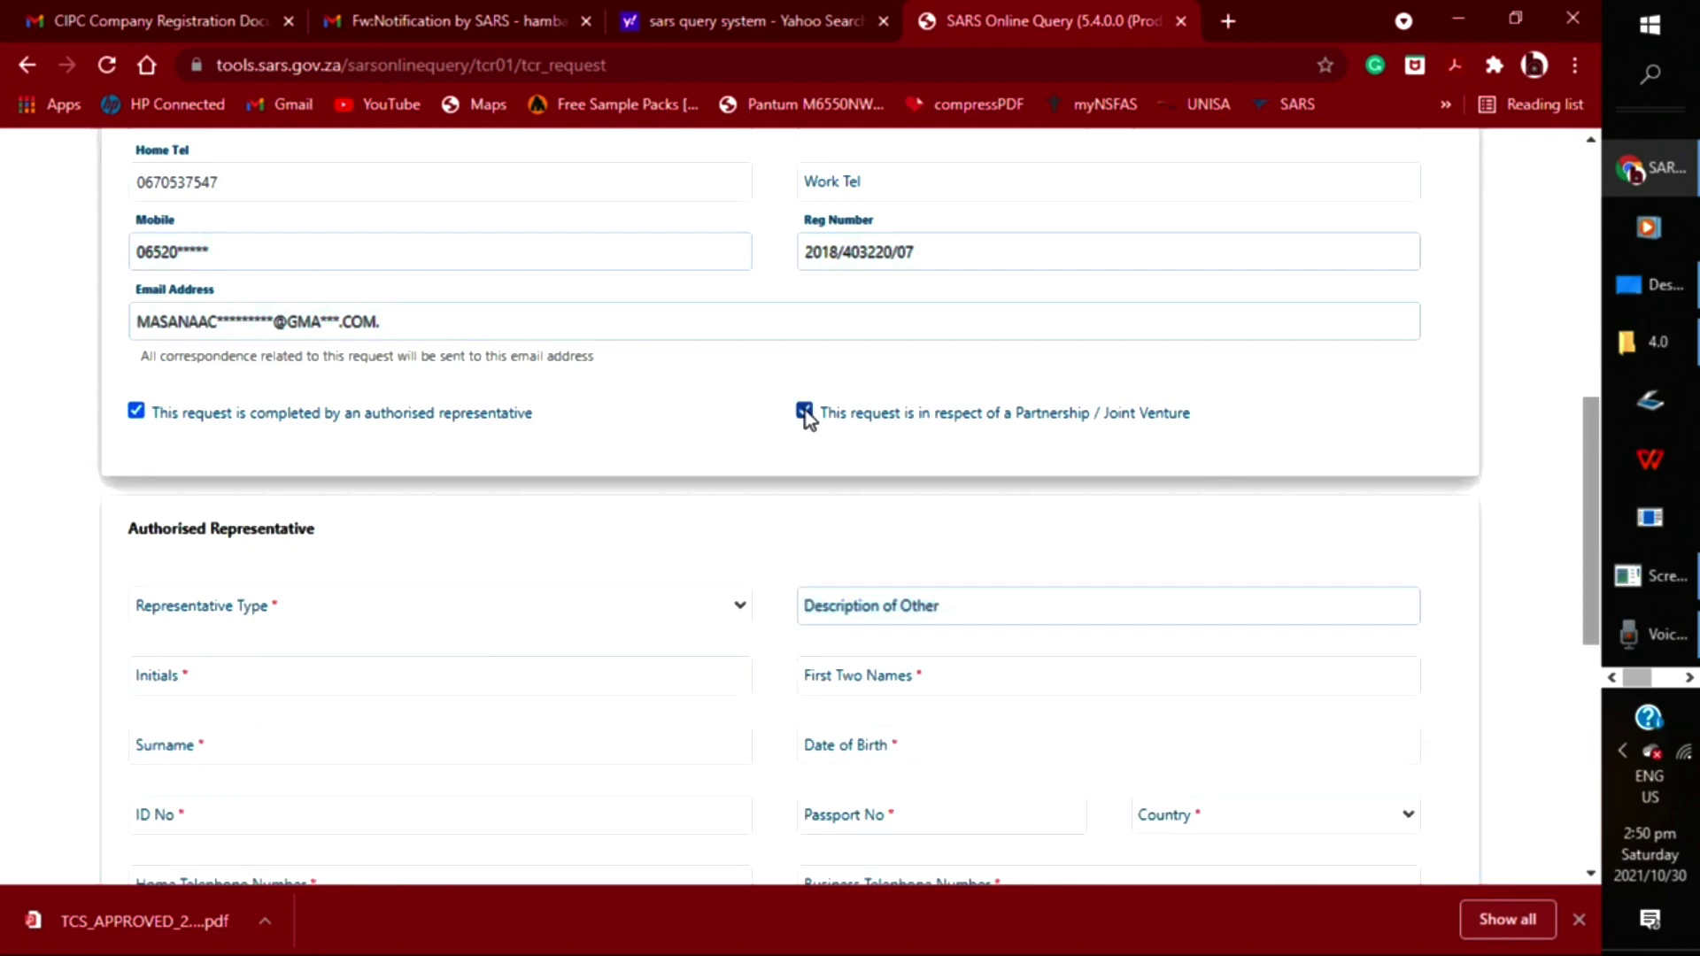
click(137, 411)
Fill the Partnership Name from a saved entry, visit PAYE and VAT fields, and tick authorised representative
click(356, 606)
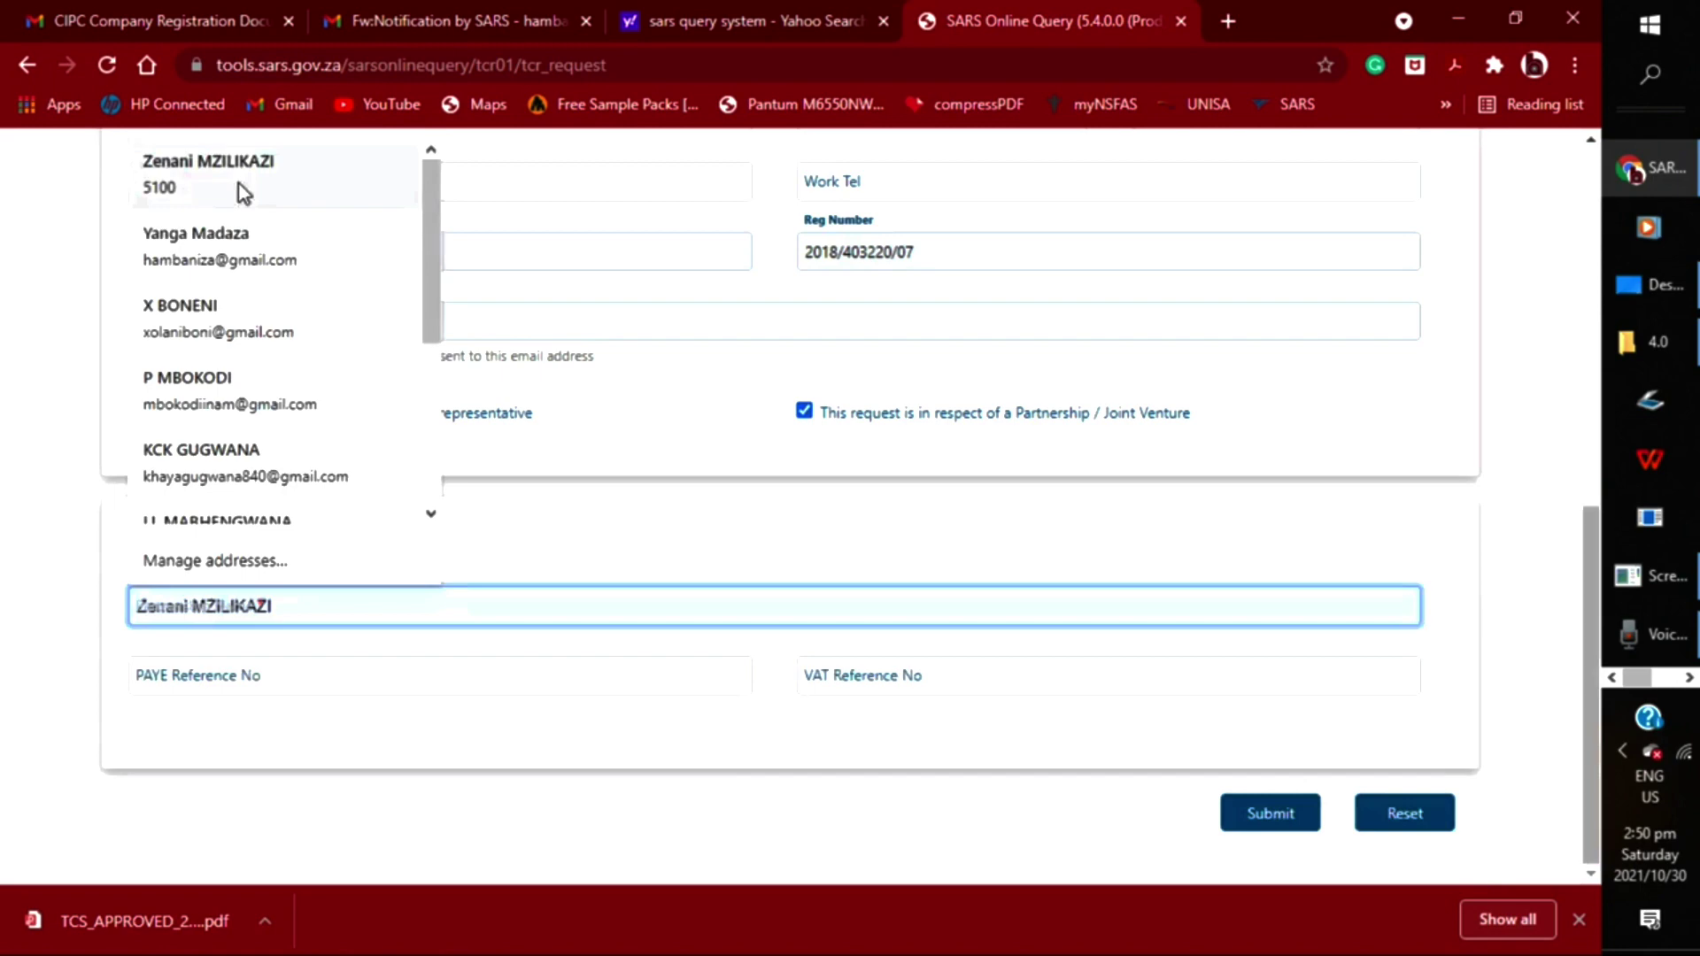
click(239, 187)
click(255, 673)
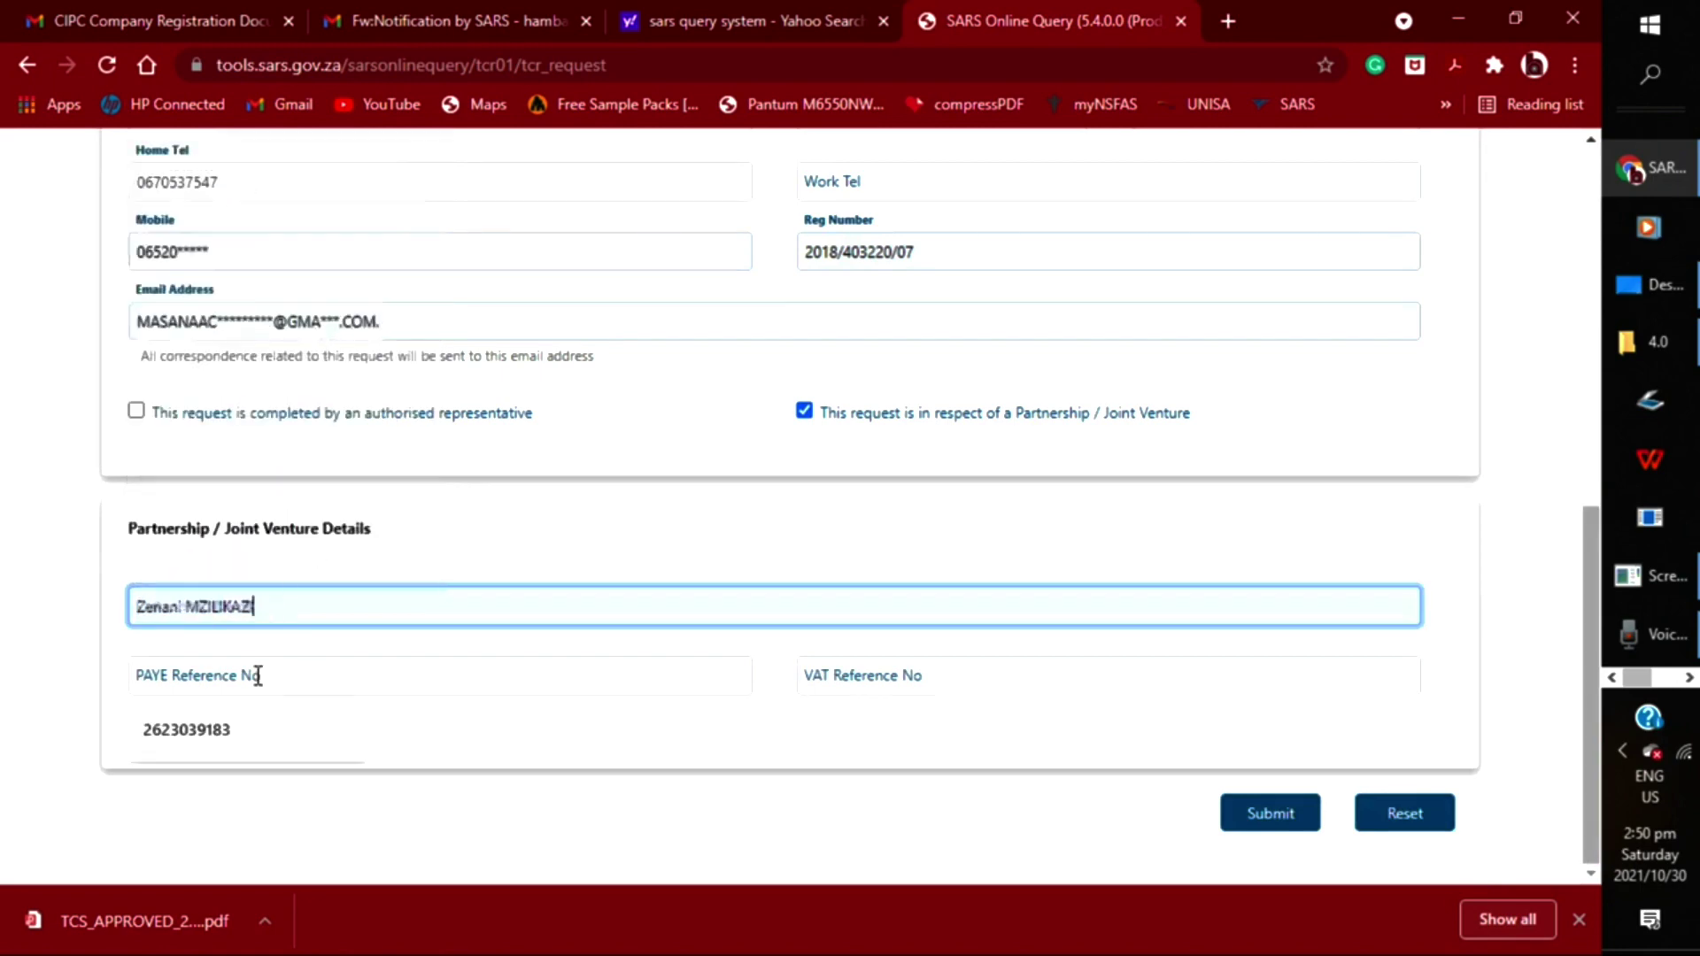
click(873, 669)
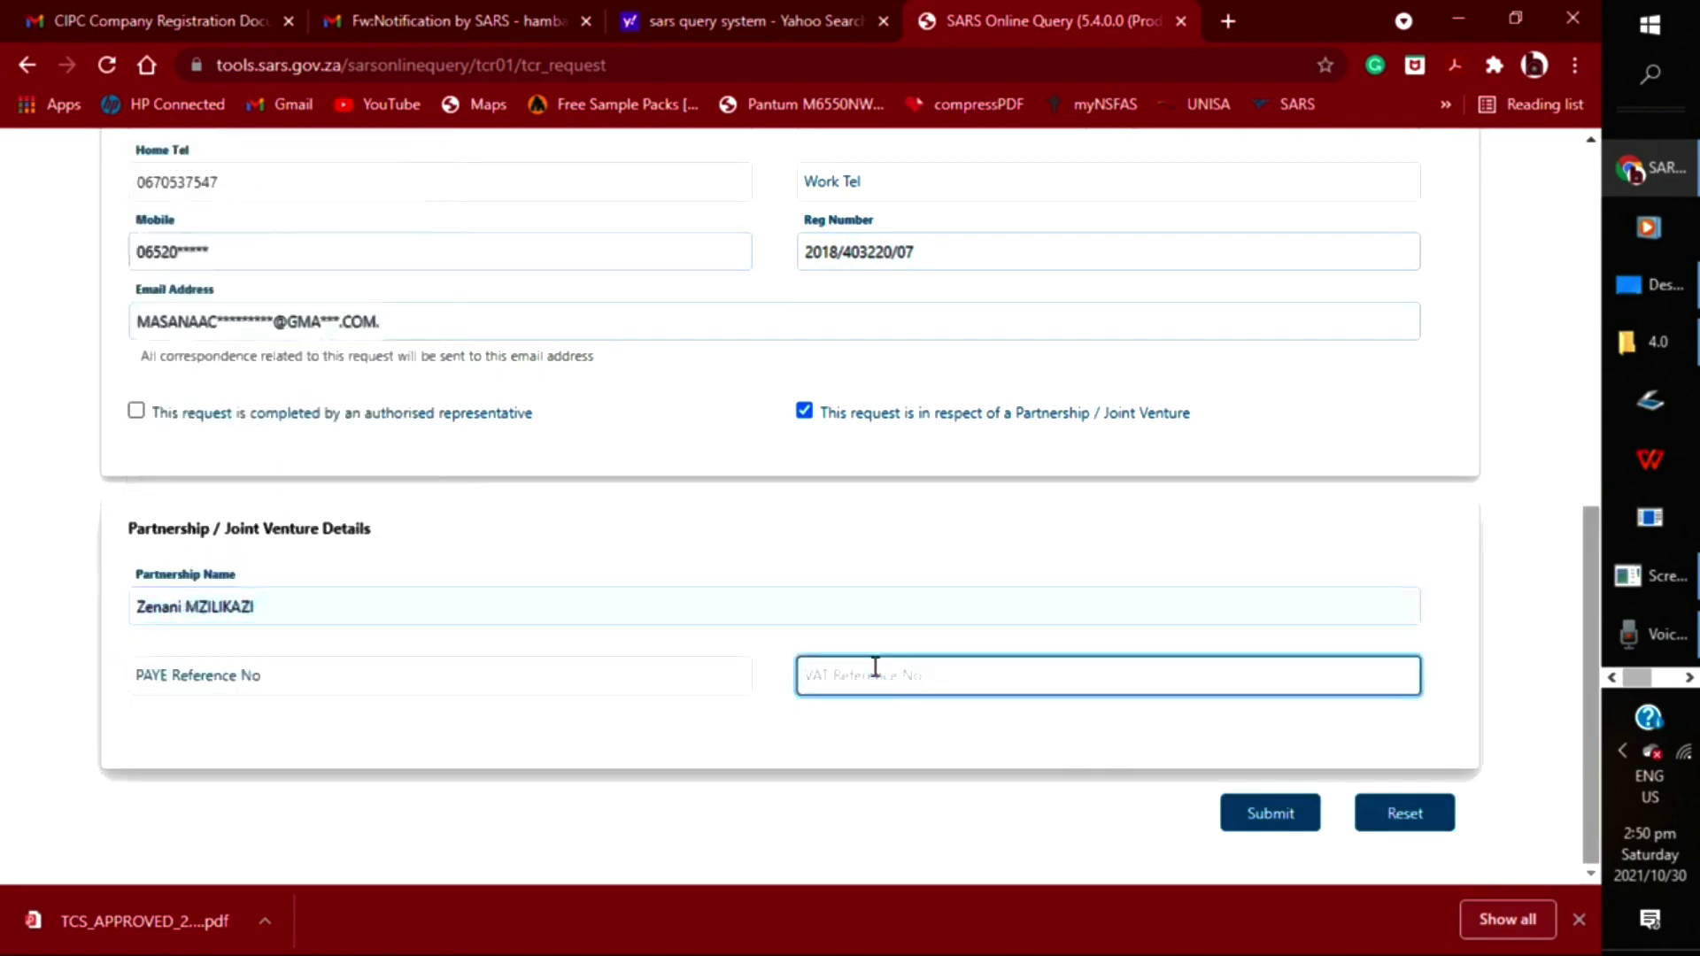
click(139, 413)
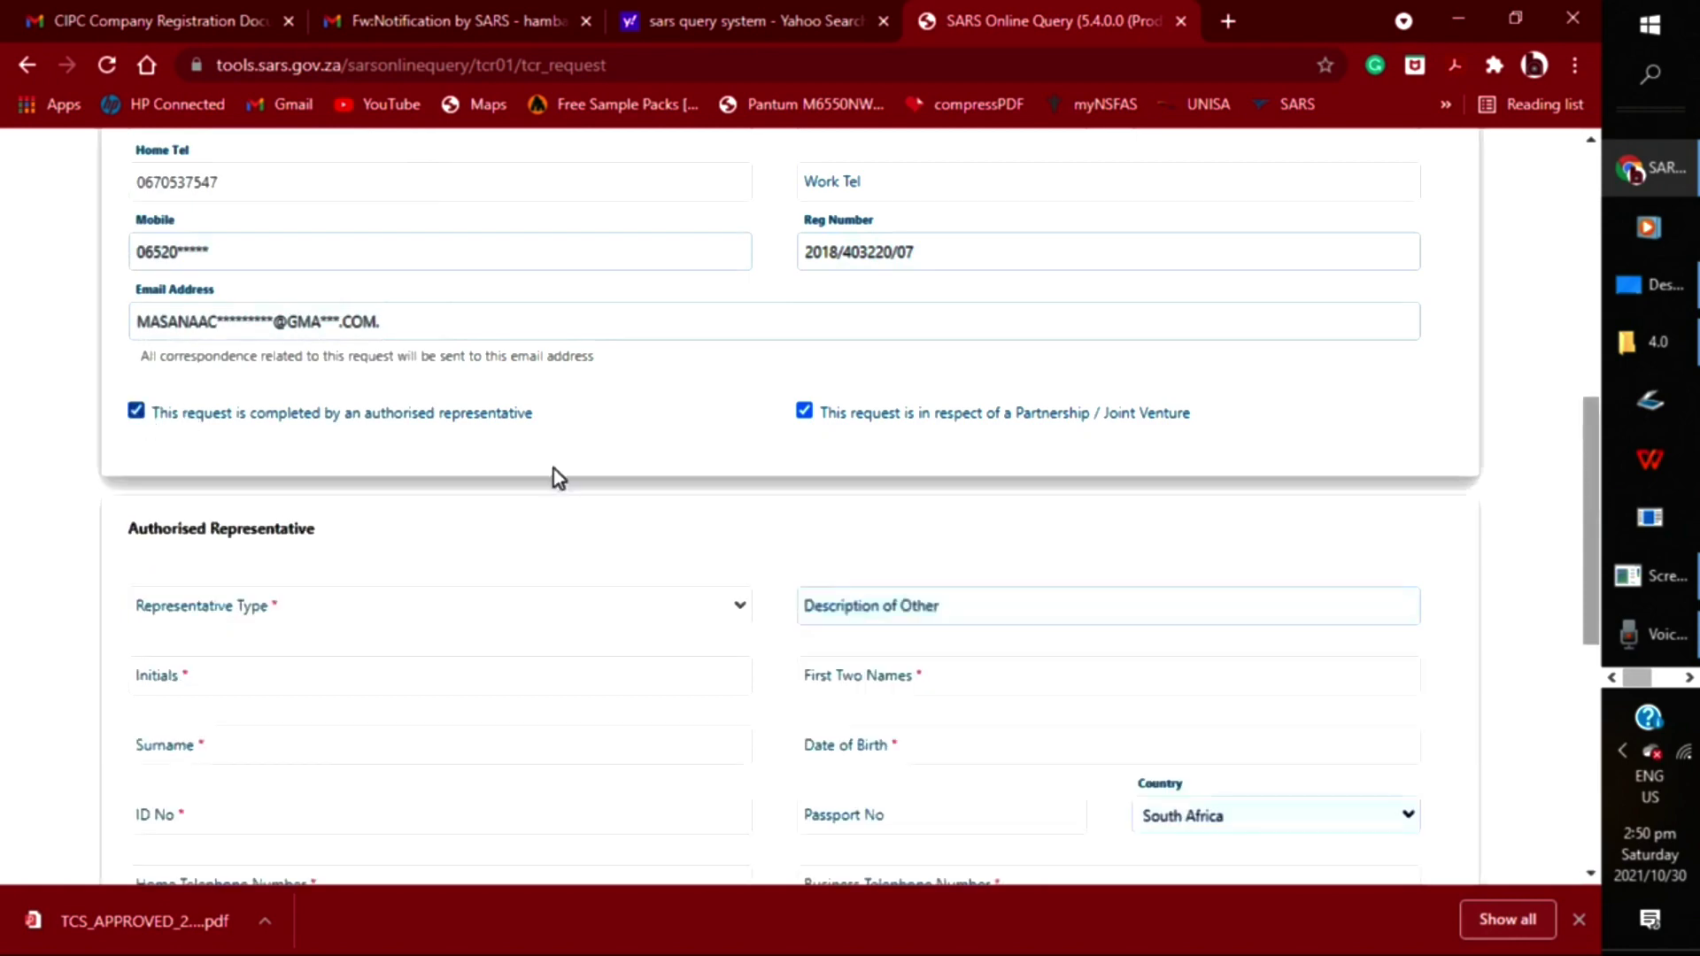
Untick Partnership / Joint Venture and set Representative Type to Taxpayer Representative
click(804, 411)
scroll(837, 429, down, 4)
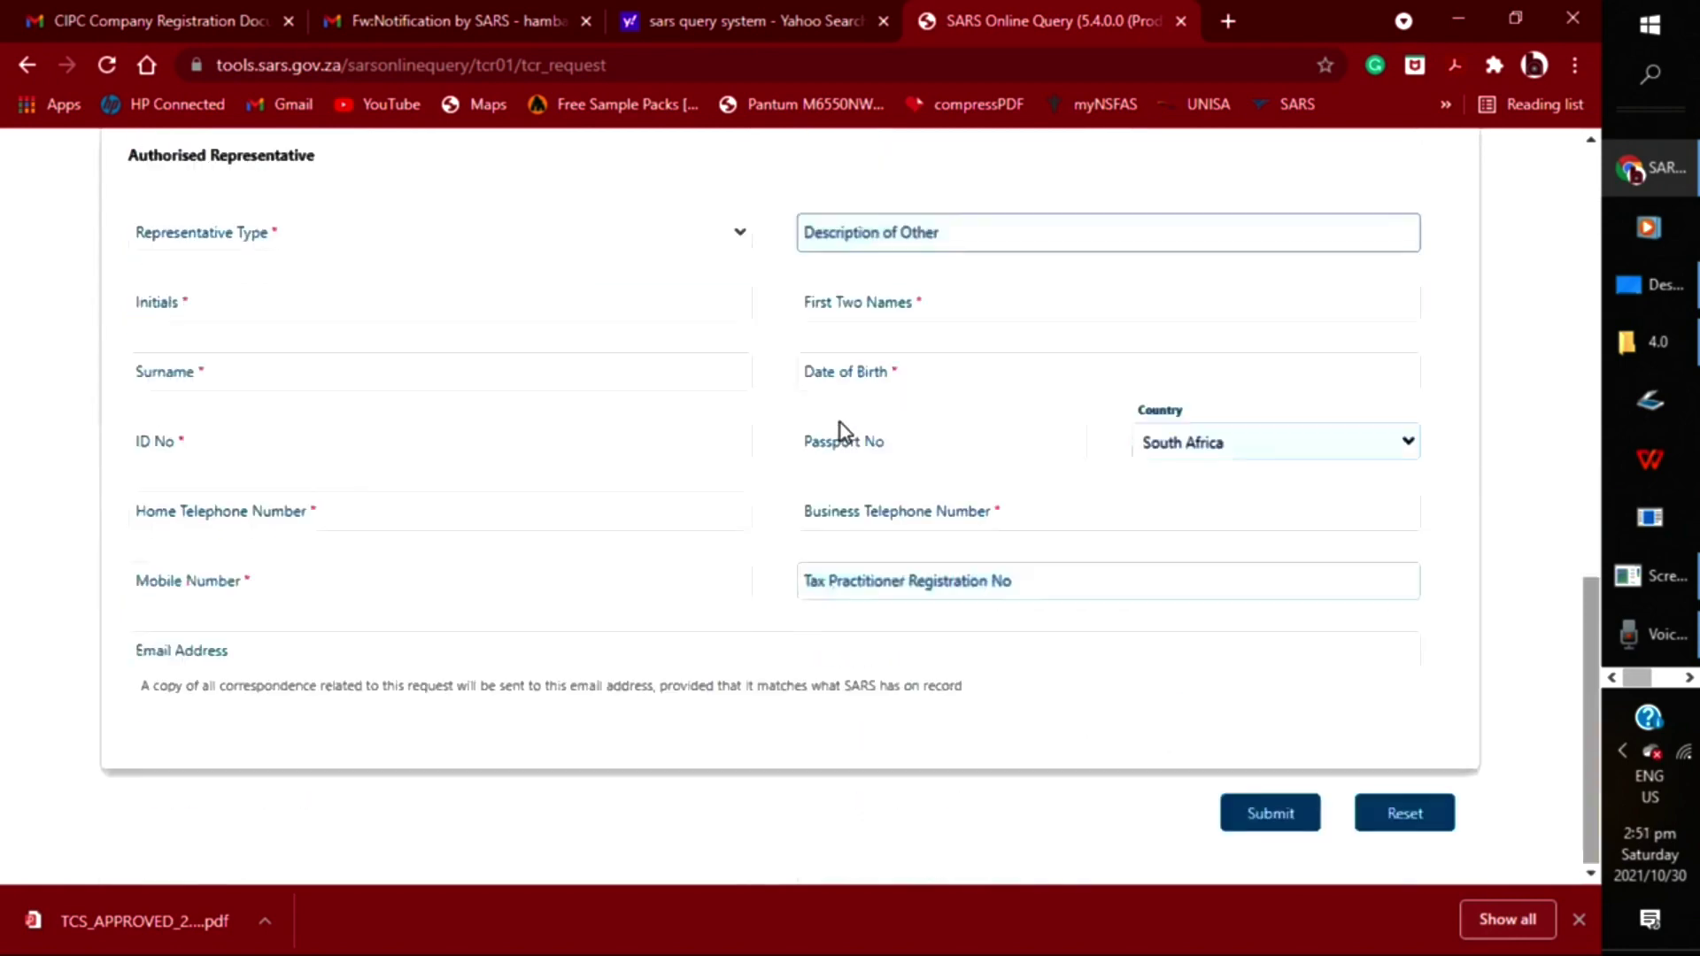
click(253, 242)
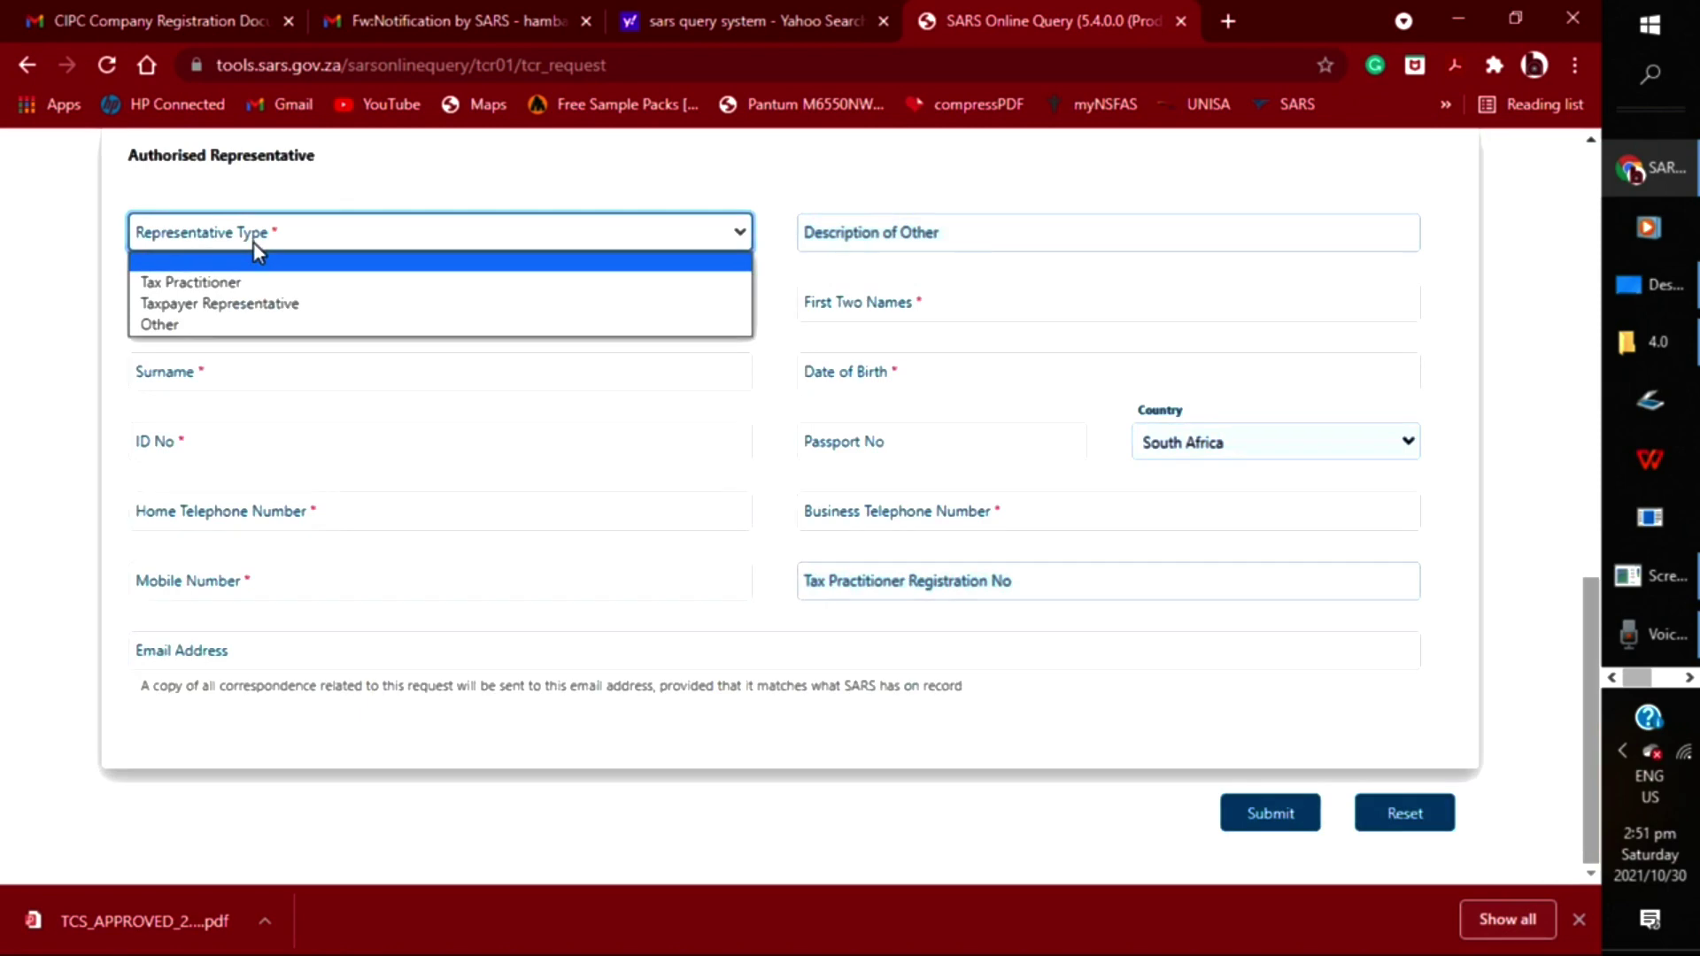
click(270, 303)
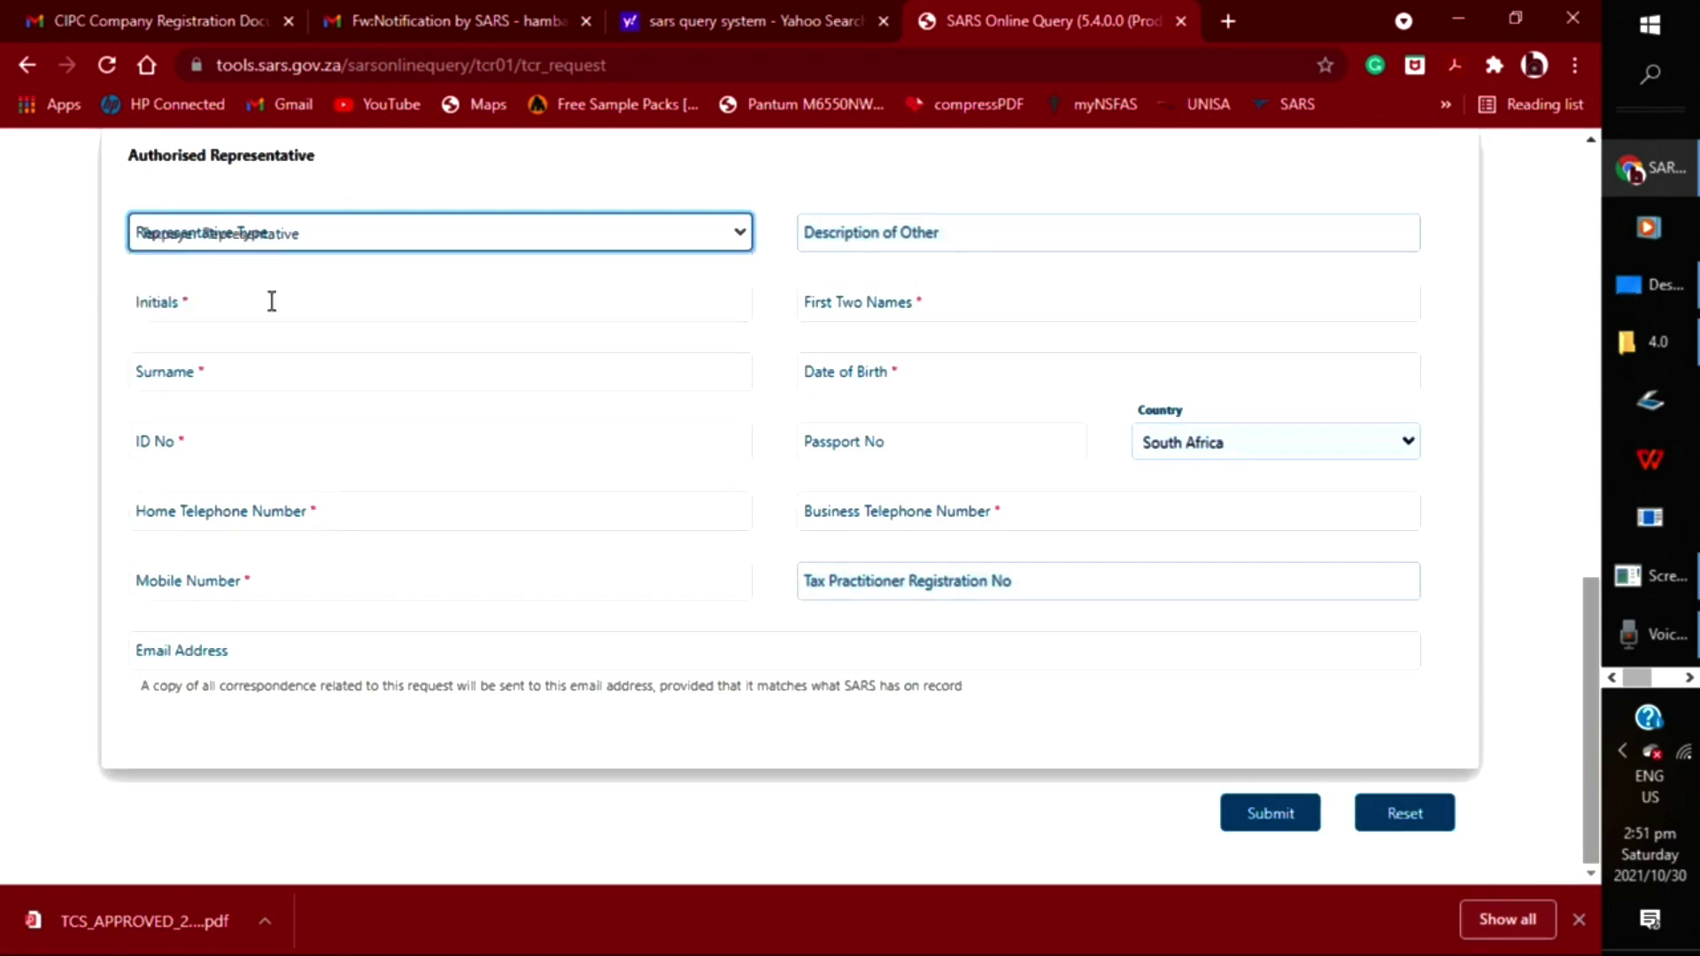
Fill the representative's initials, first two names and surname from saved entries, then reach ID No
click(220, 315)
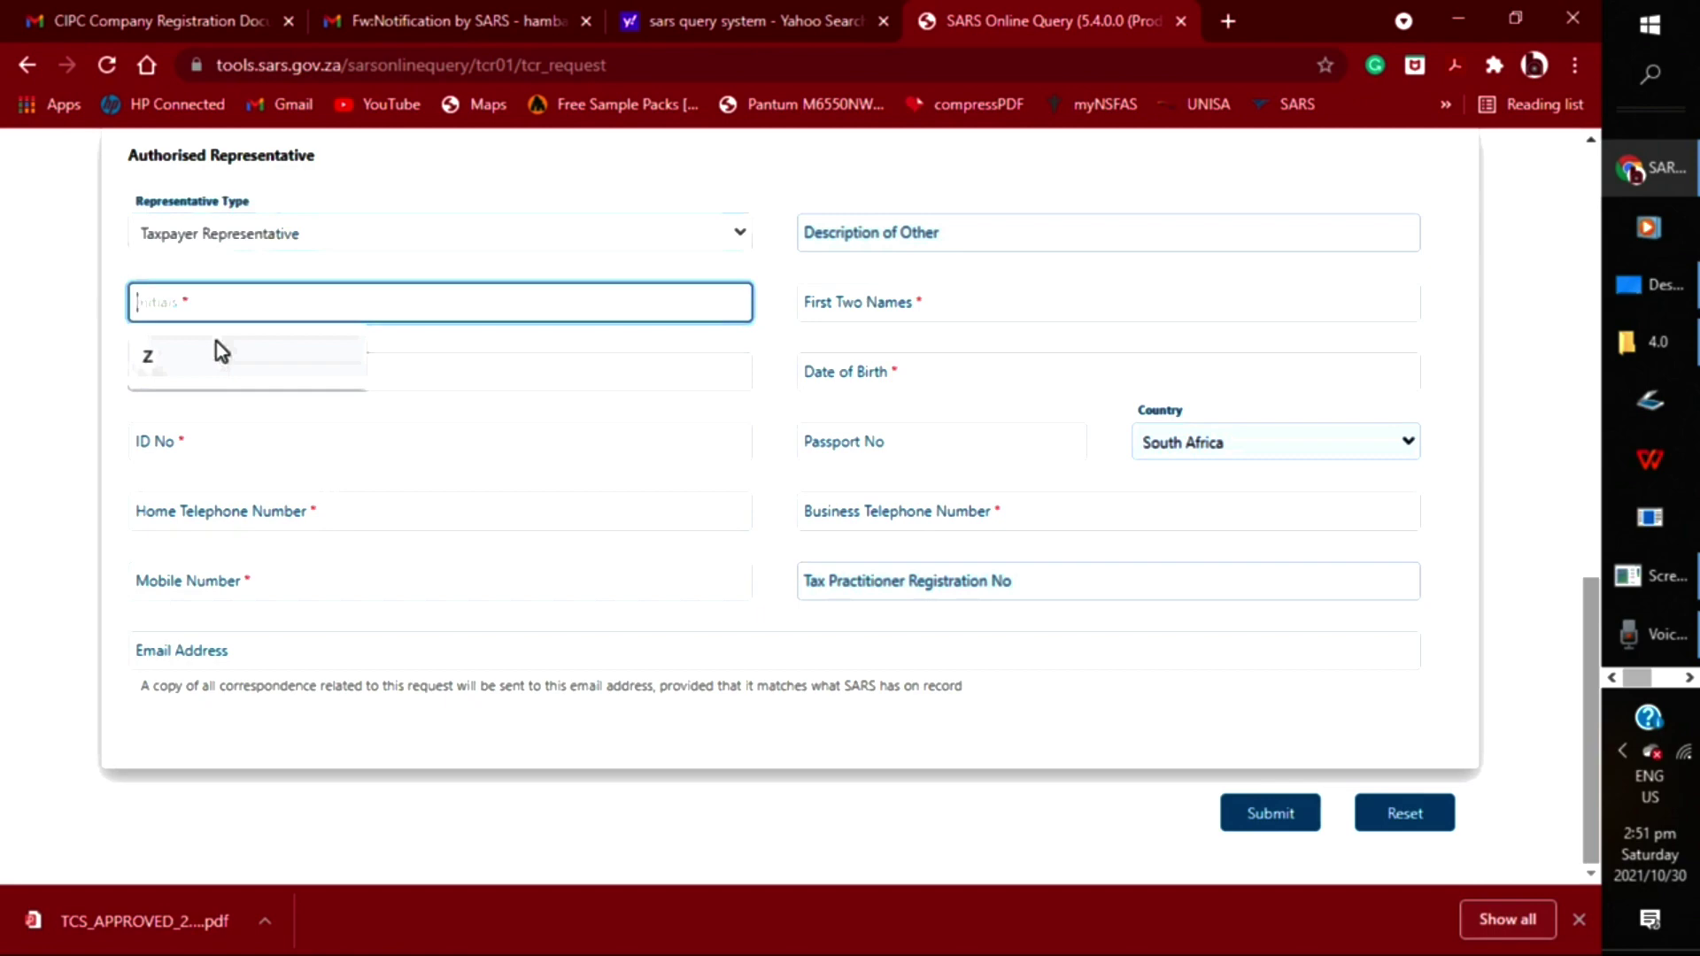
click(218, 353)
click(853, 307)
click(861, 300)
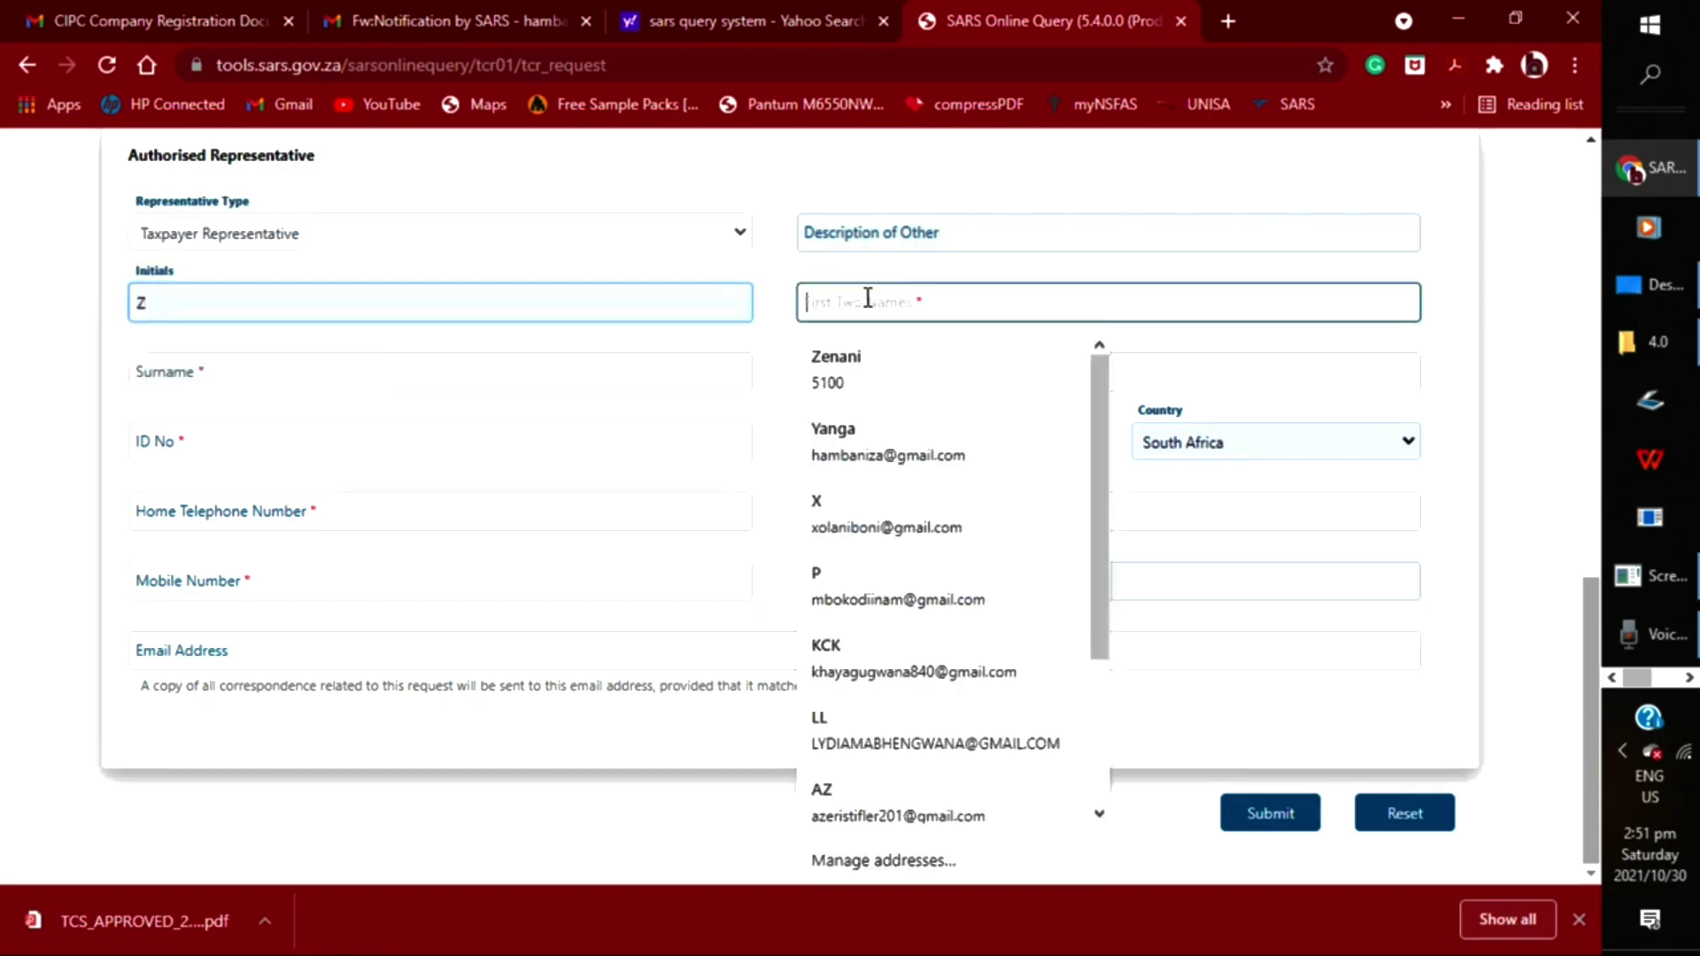
click(866, 354)
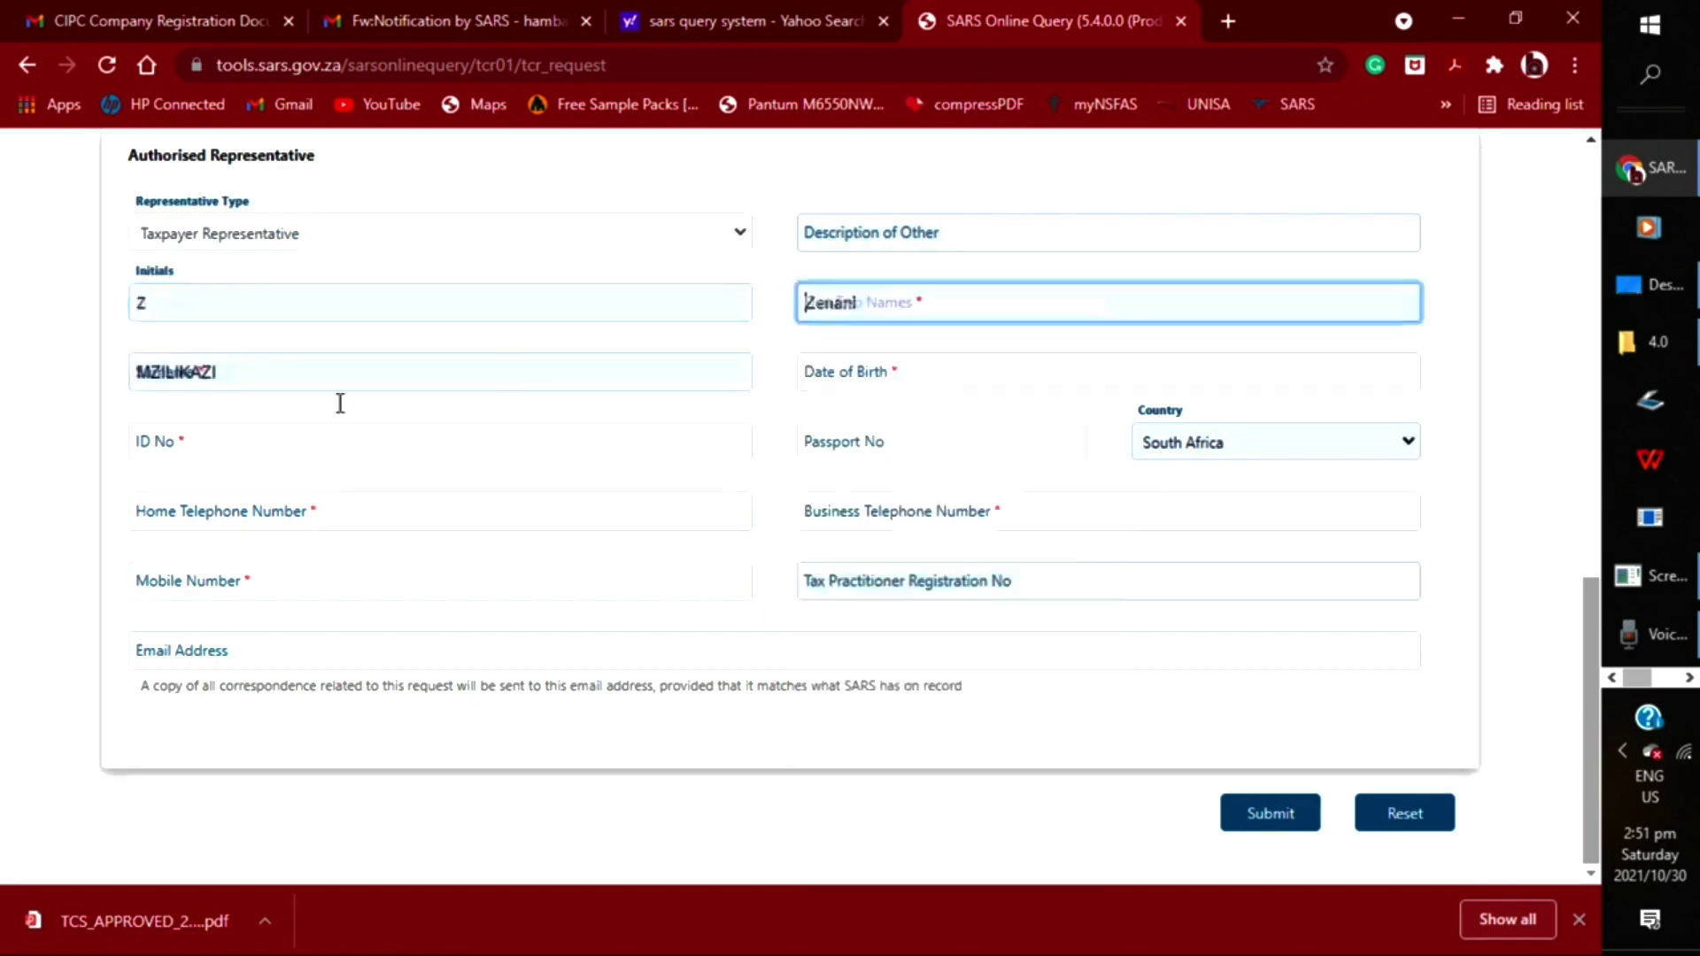
click(181, 447)
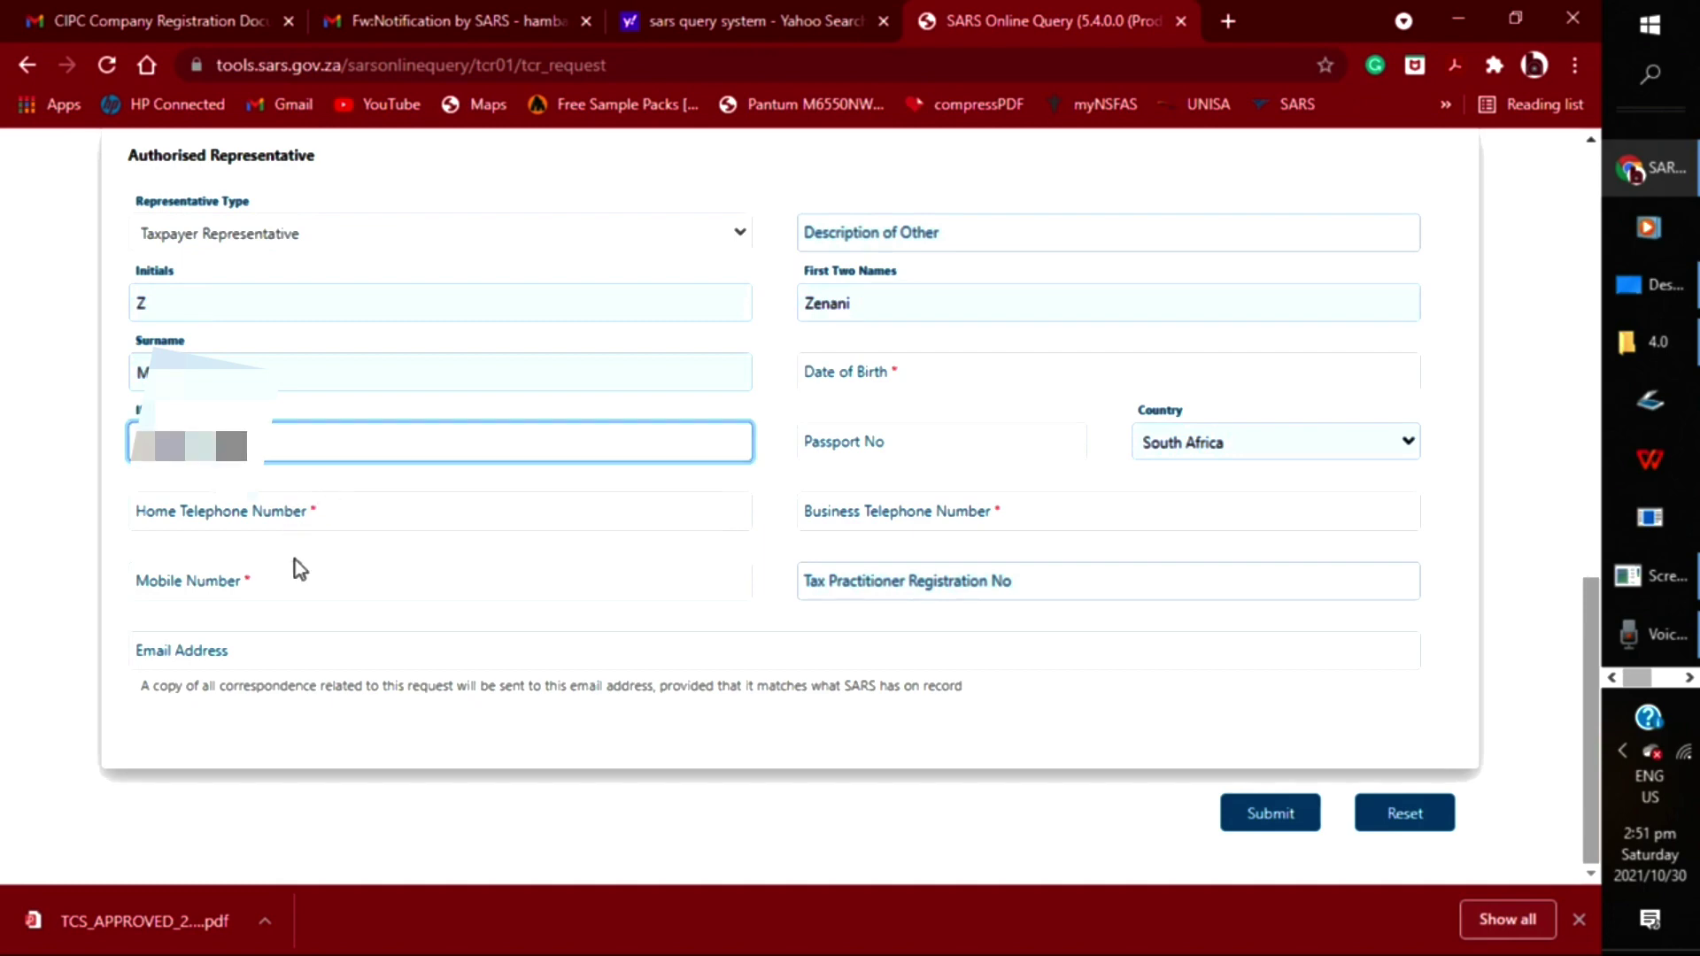
Enter the representative's mobile number and fill the email address from a saved entry
click(286, 580)
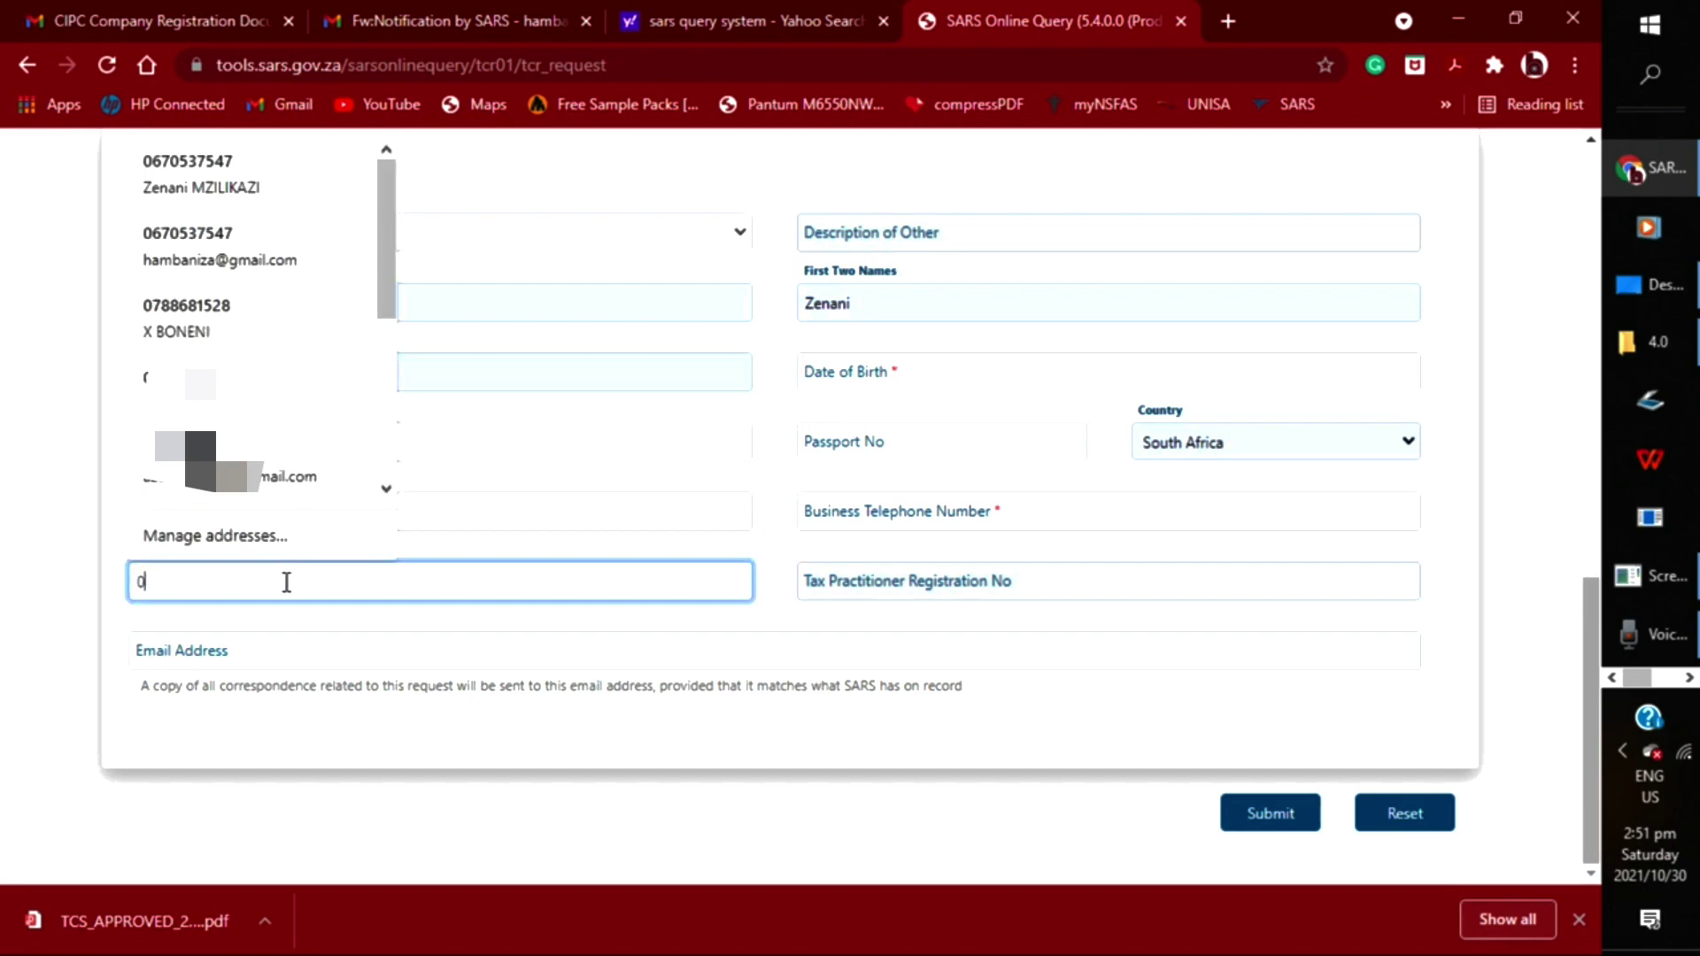
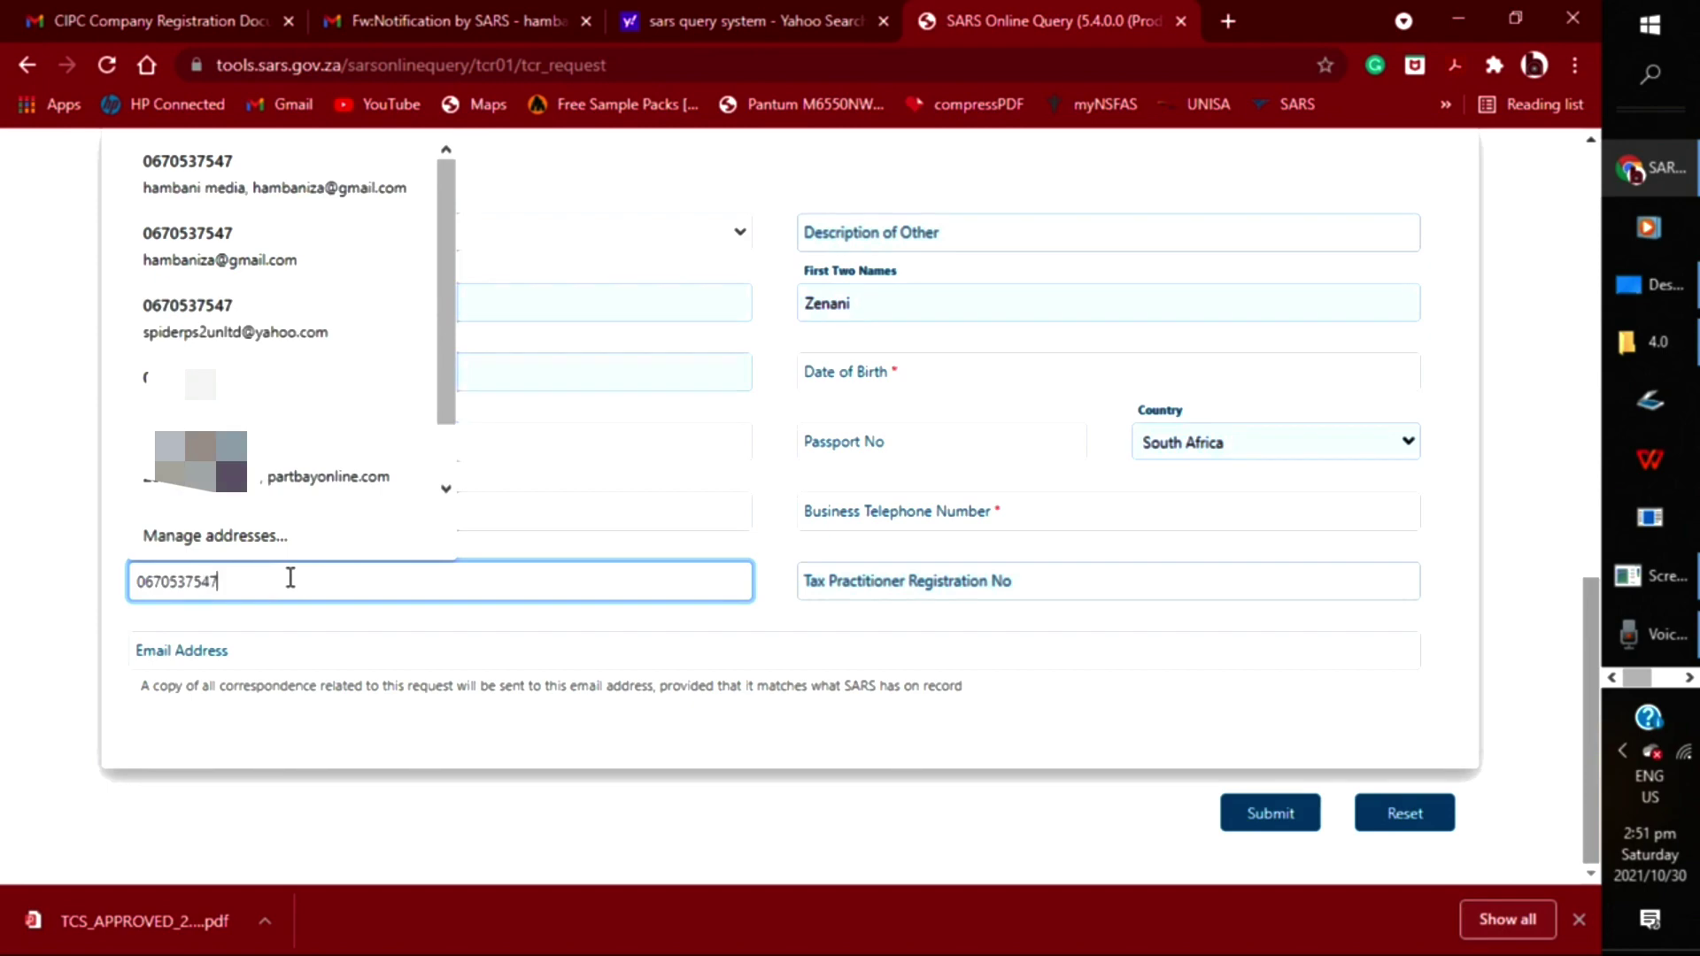
click(373, 653)
text(HA)
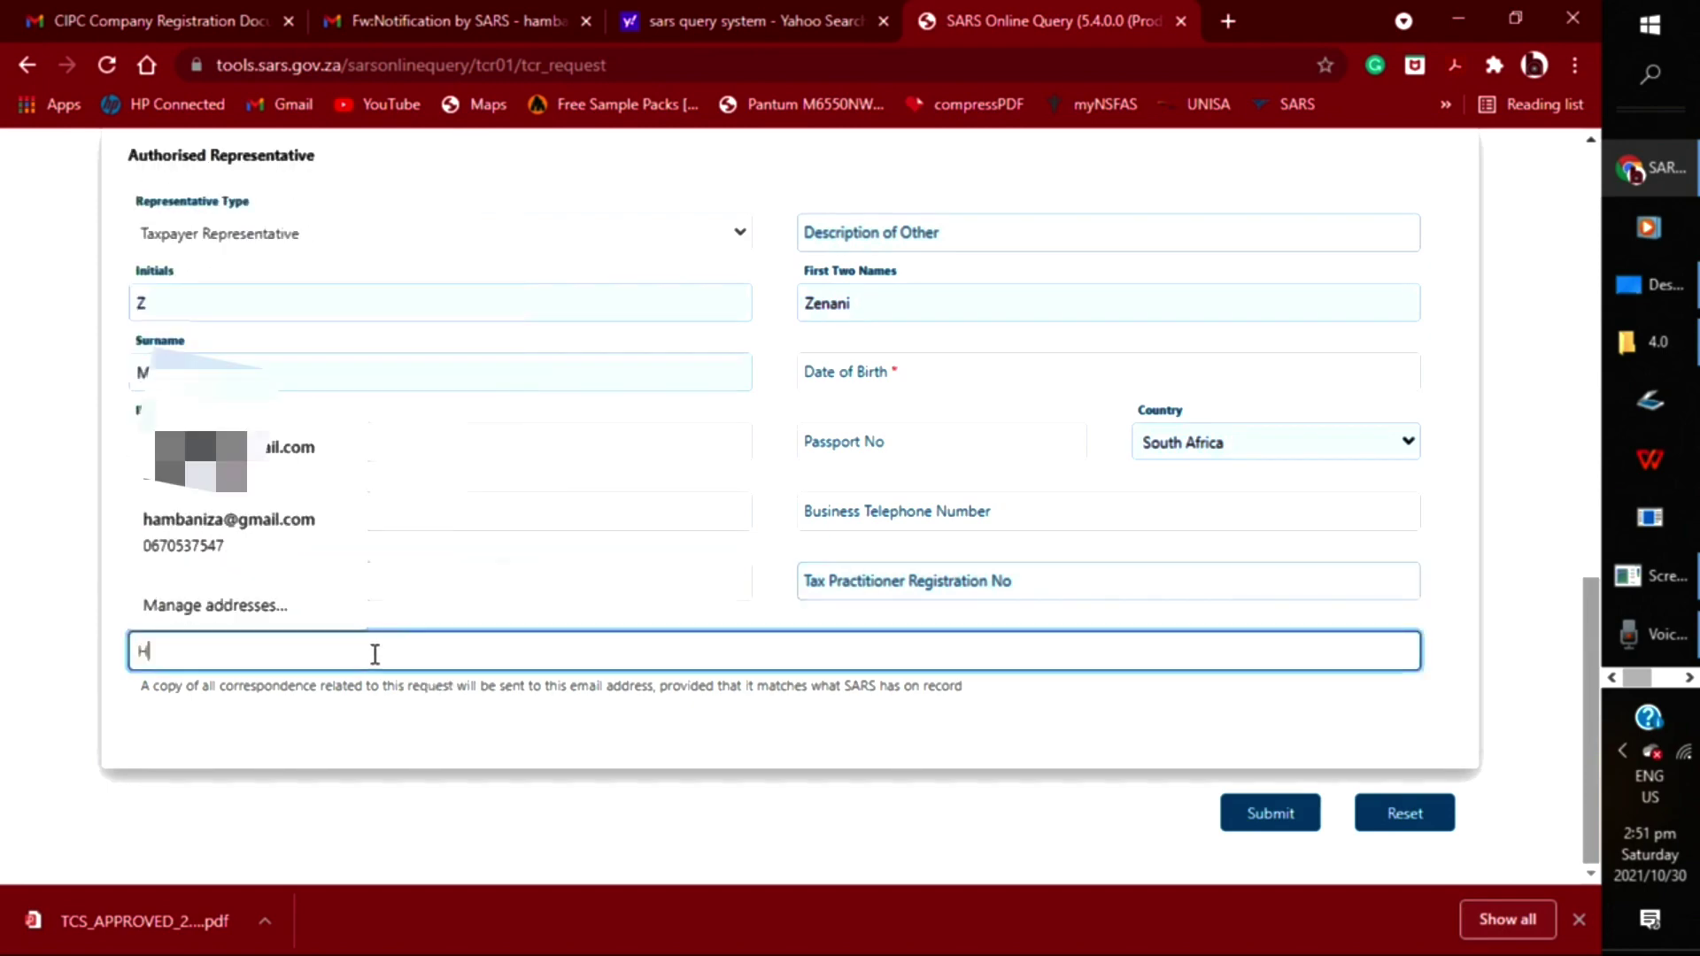
click(221, 522)
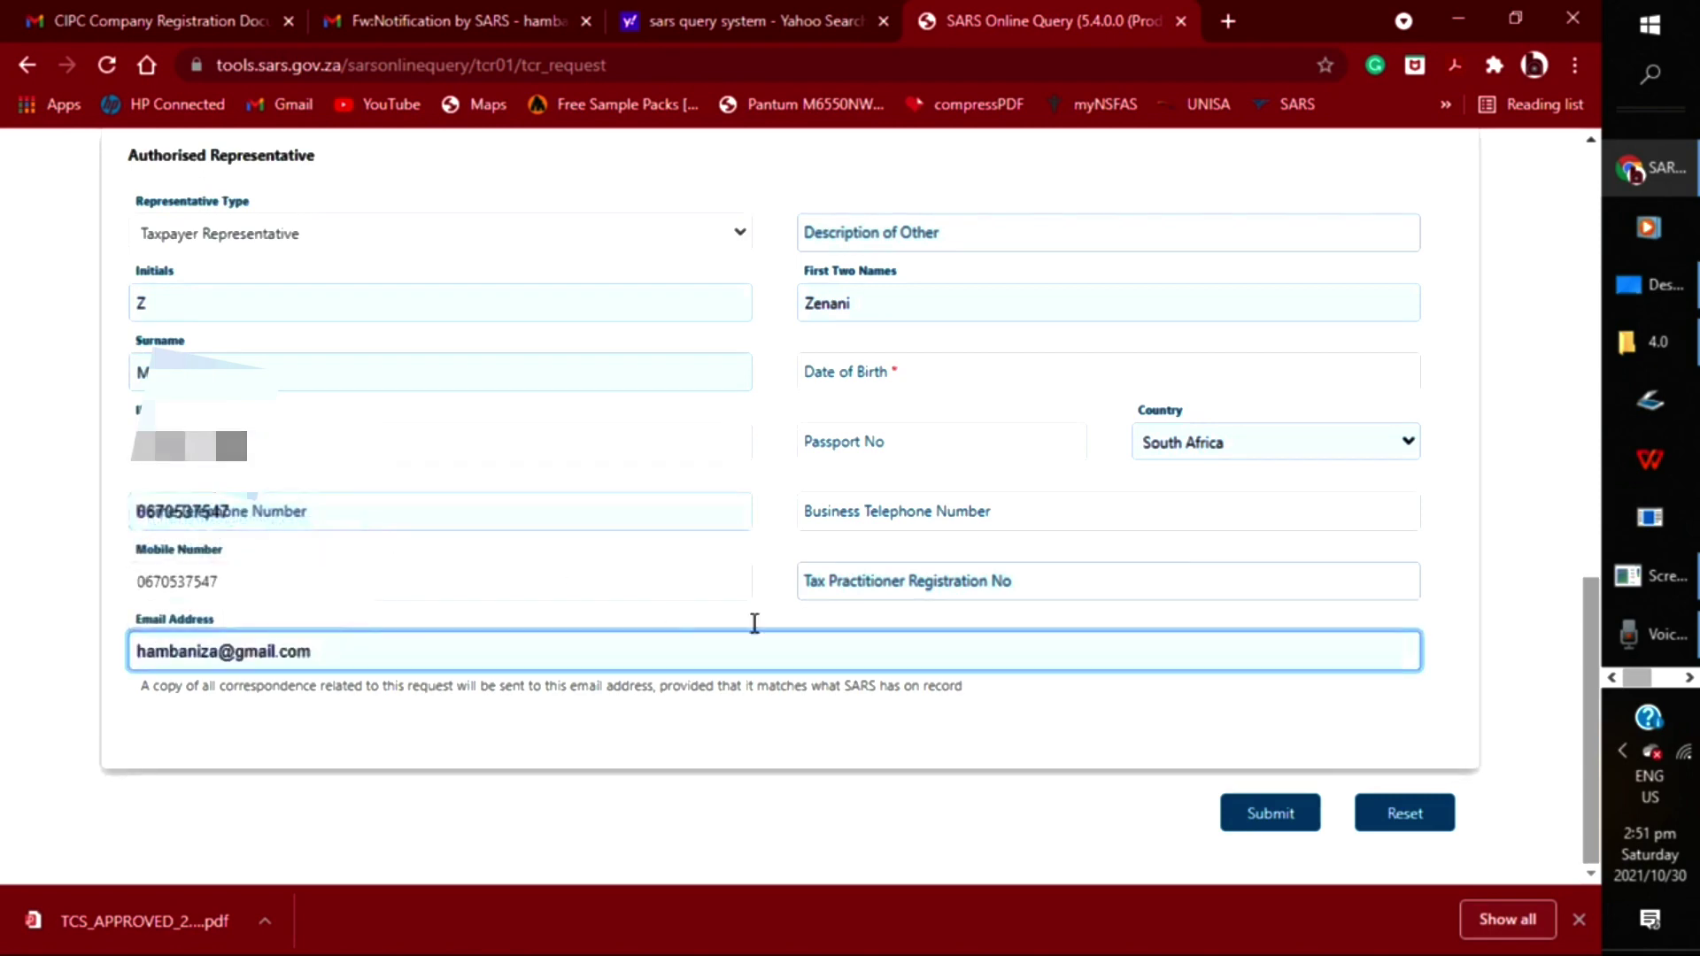
click(905, 371)
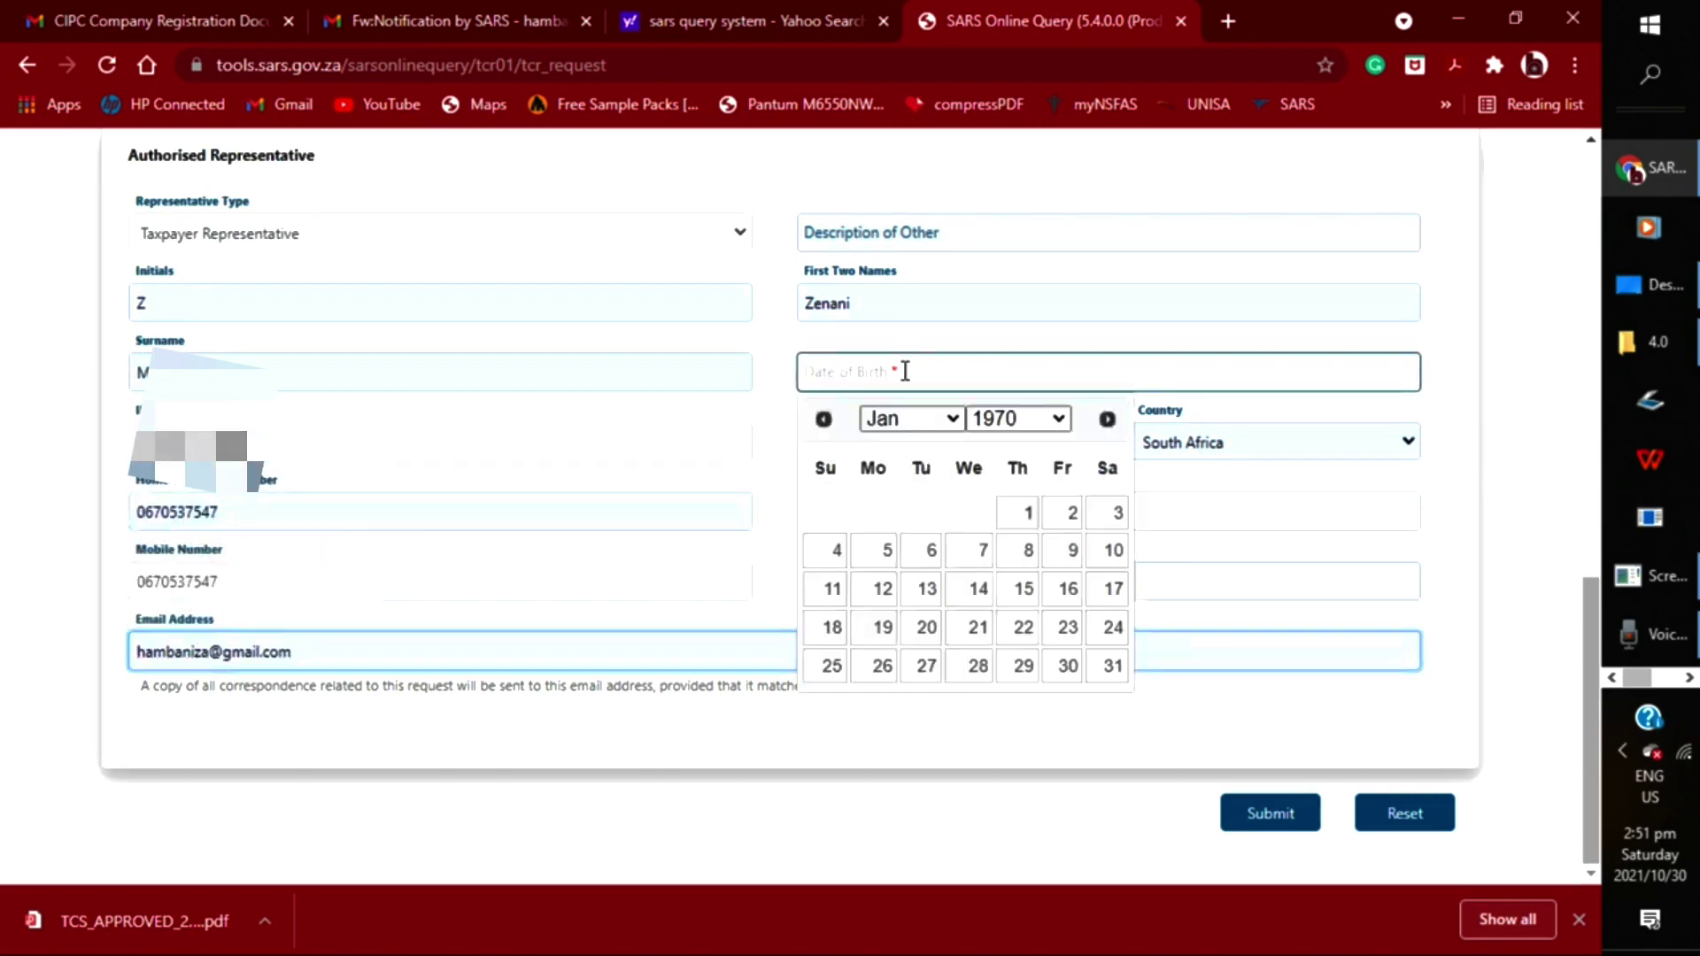
click(939, 428)
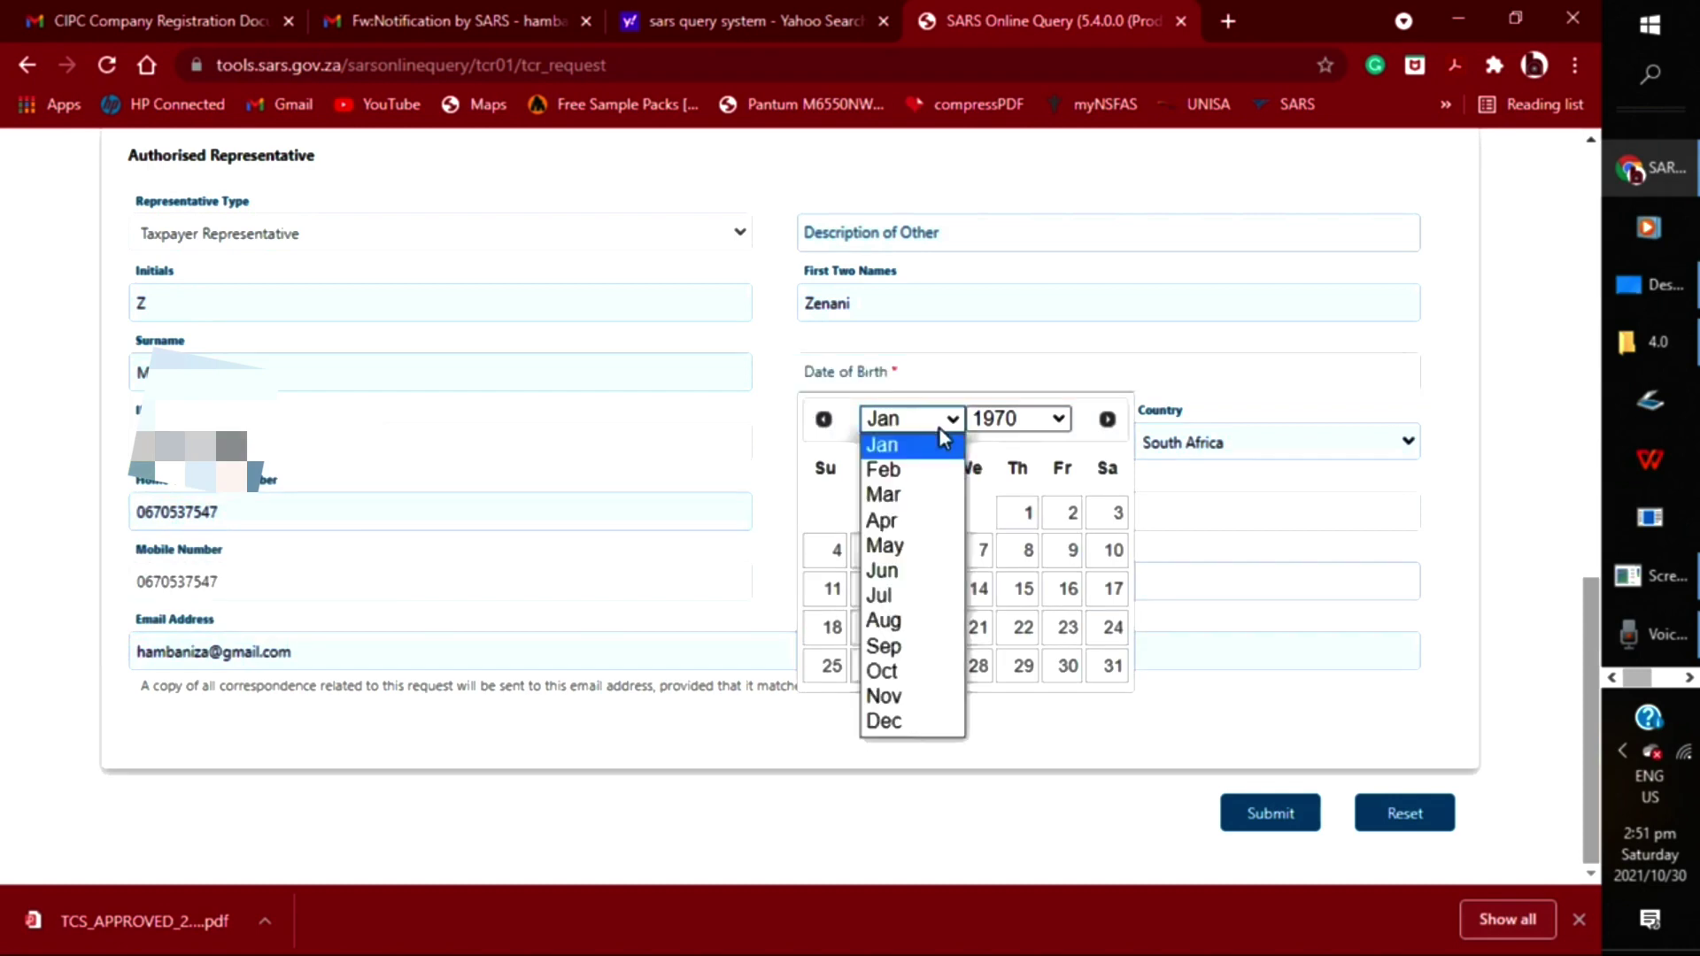
click(901, 680)
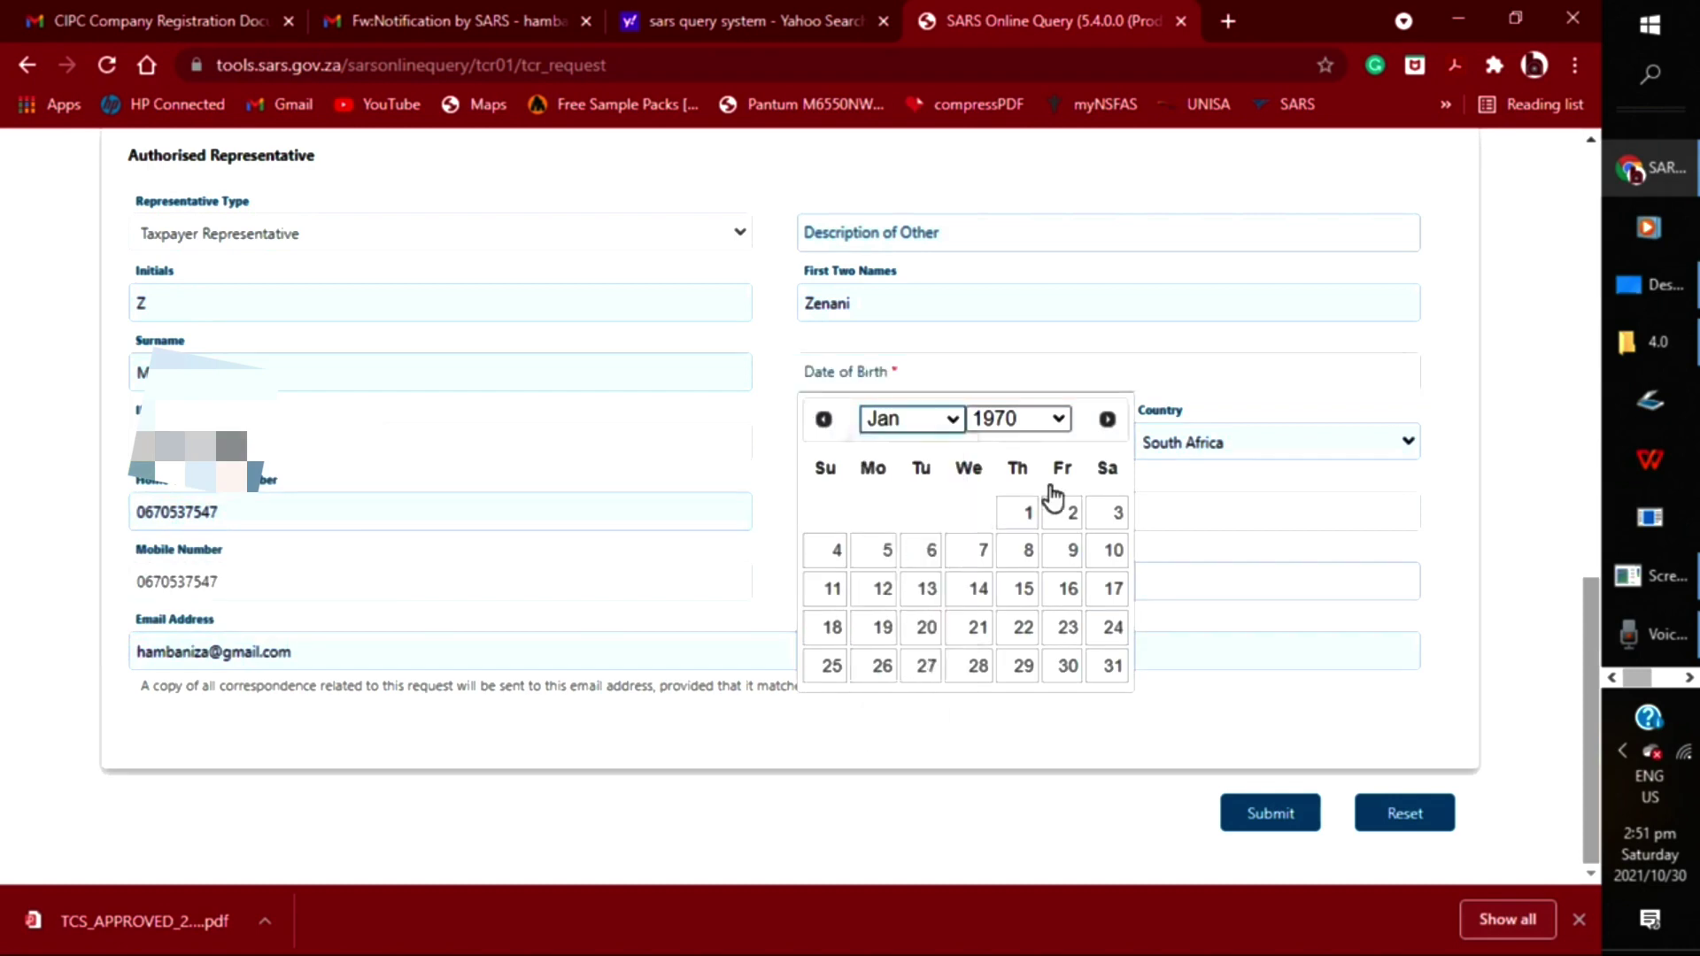
click(1058, 420)
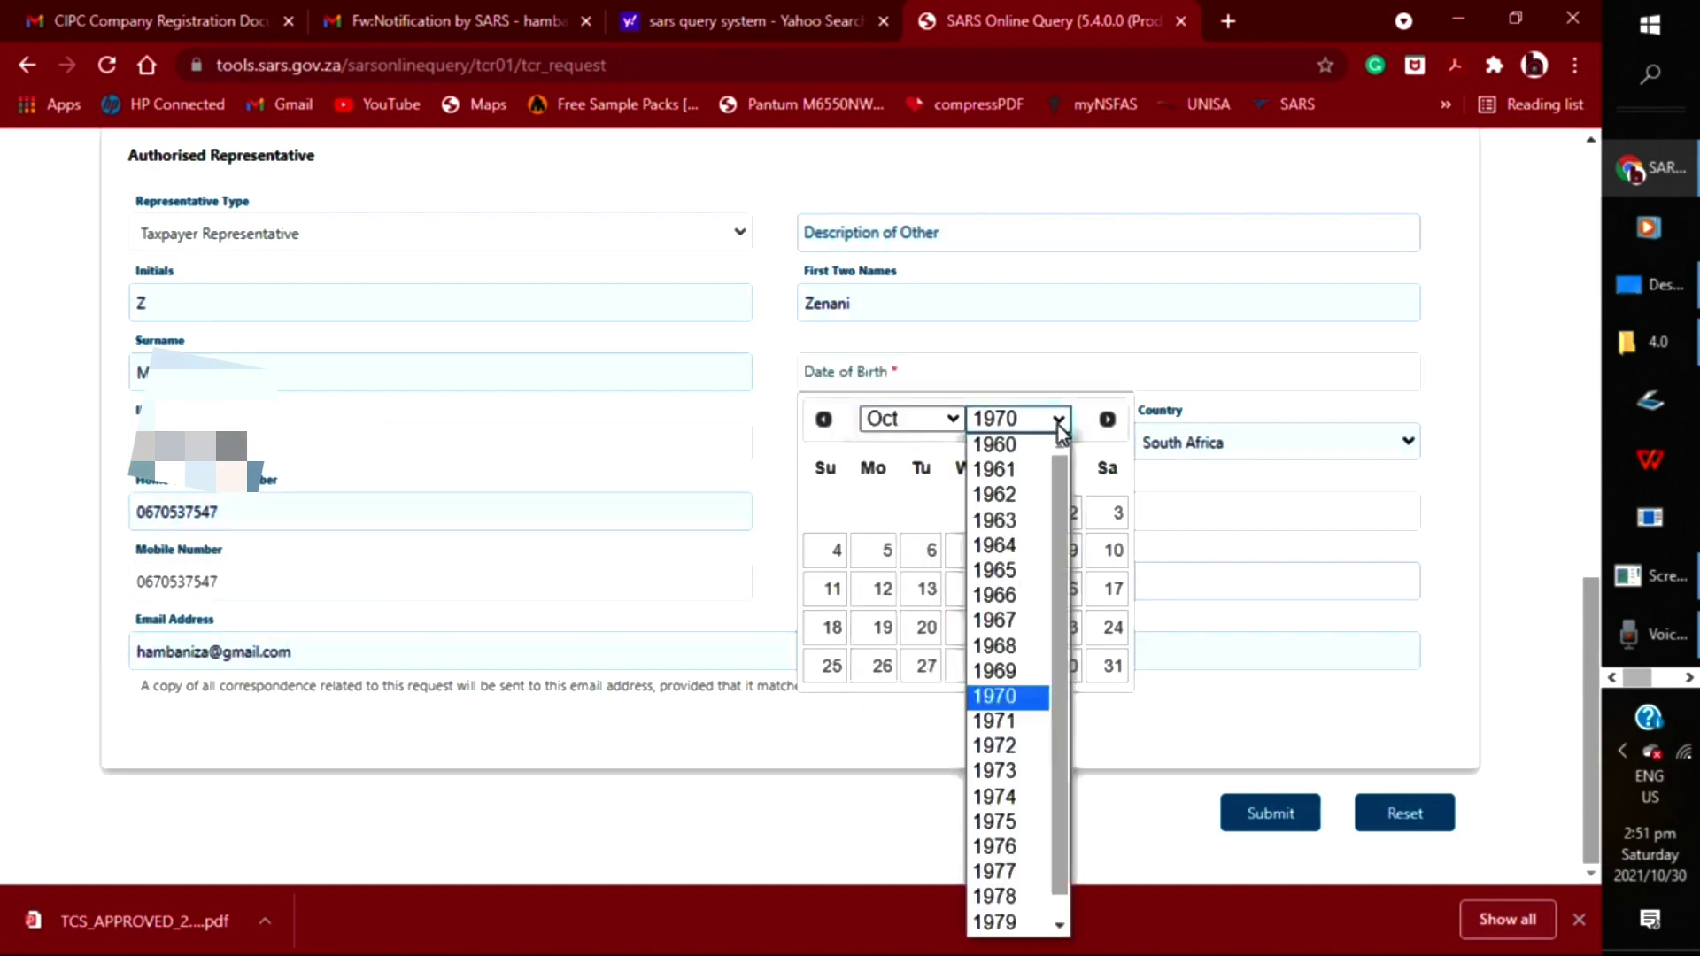
scroll(1055, 886, down, 1)
click(1002, 908)
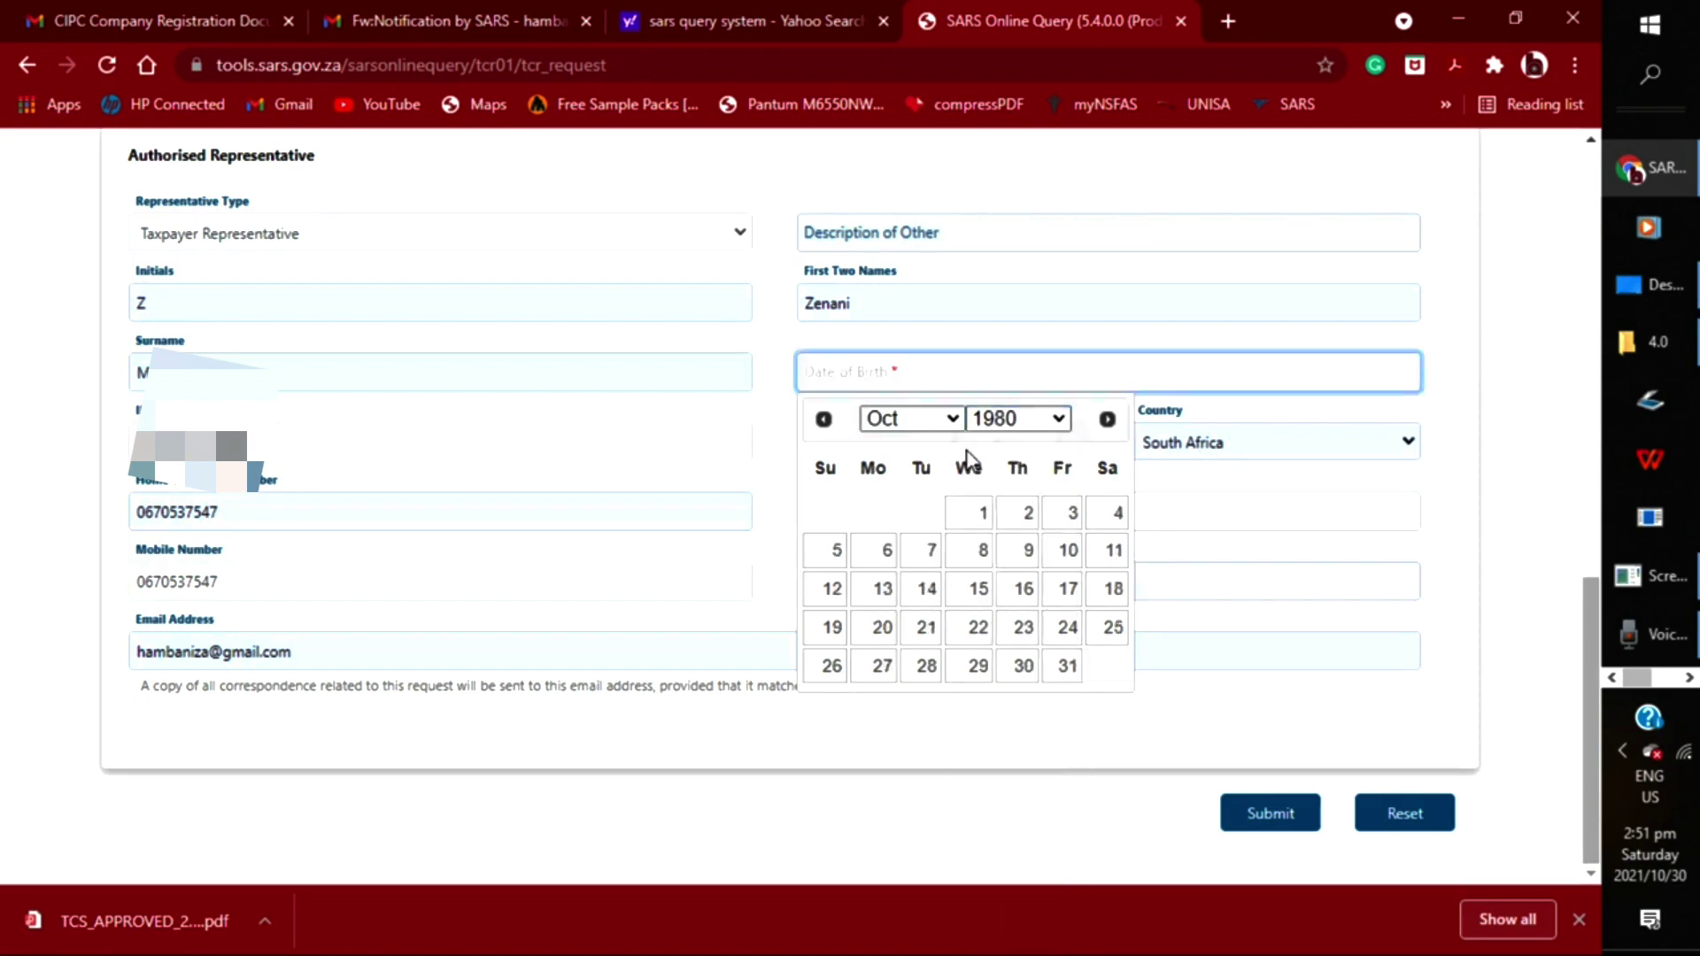
click(1012, 421)
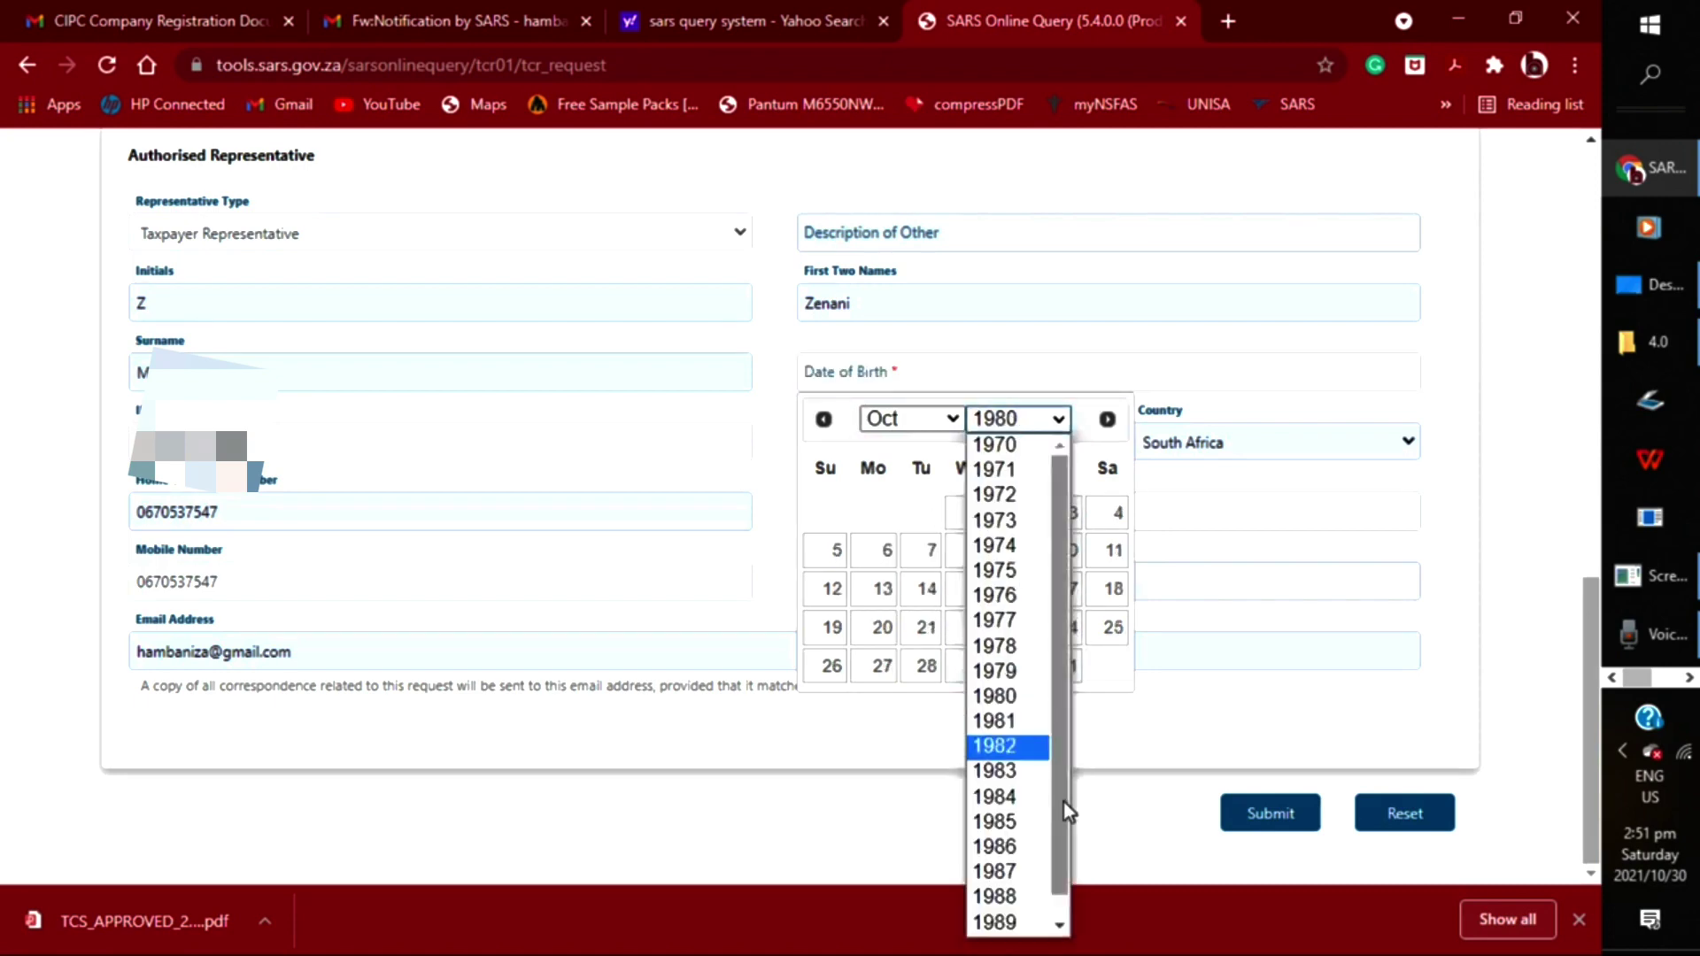
scroll(1063, 863, down, 1)
click(995, 920)
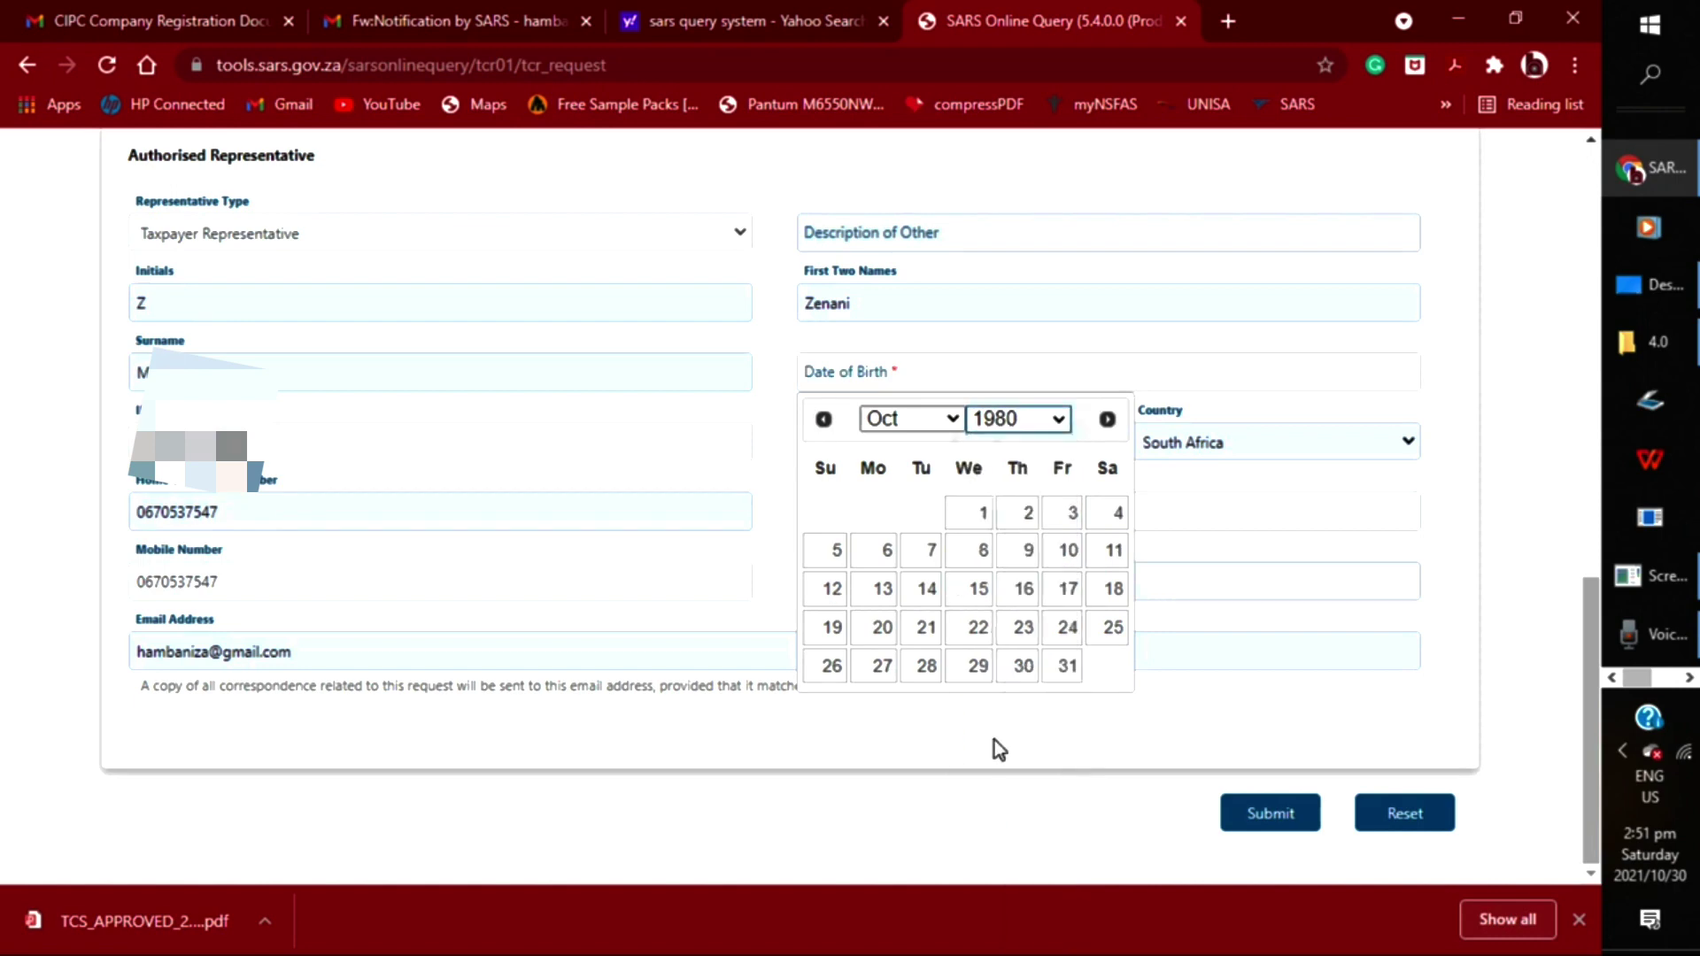
click(1061, 421)
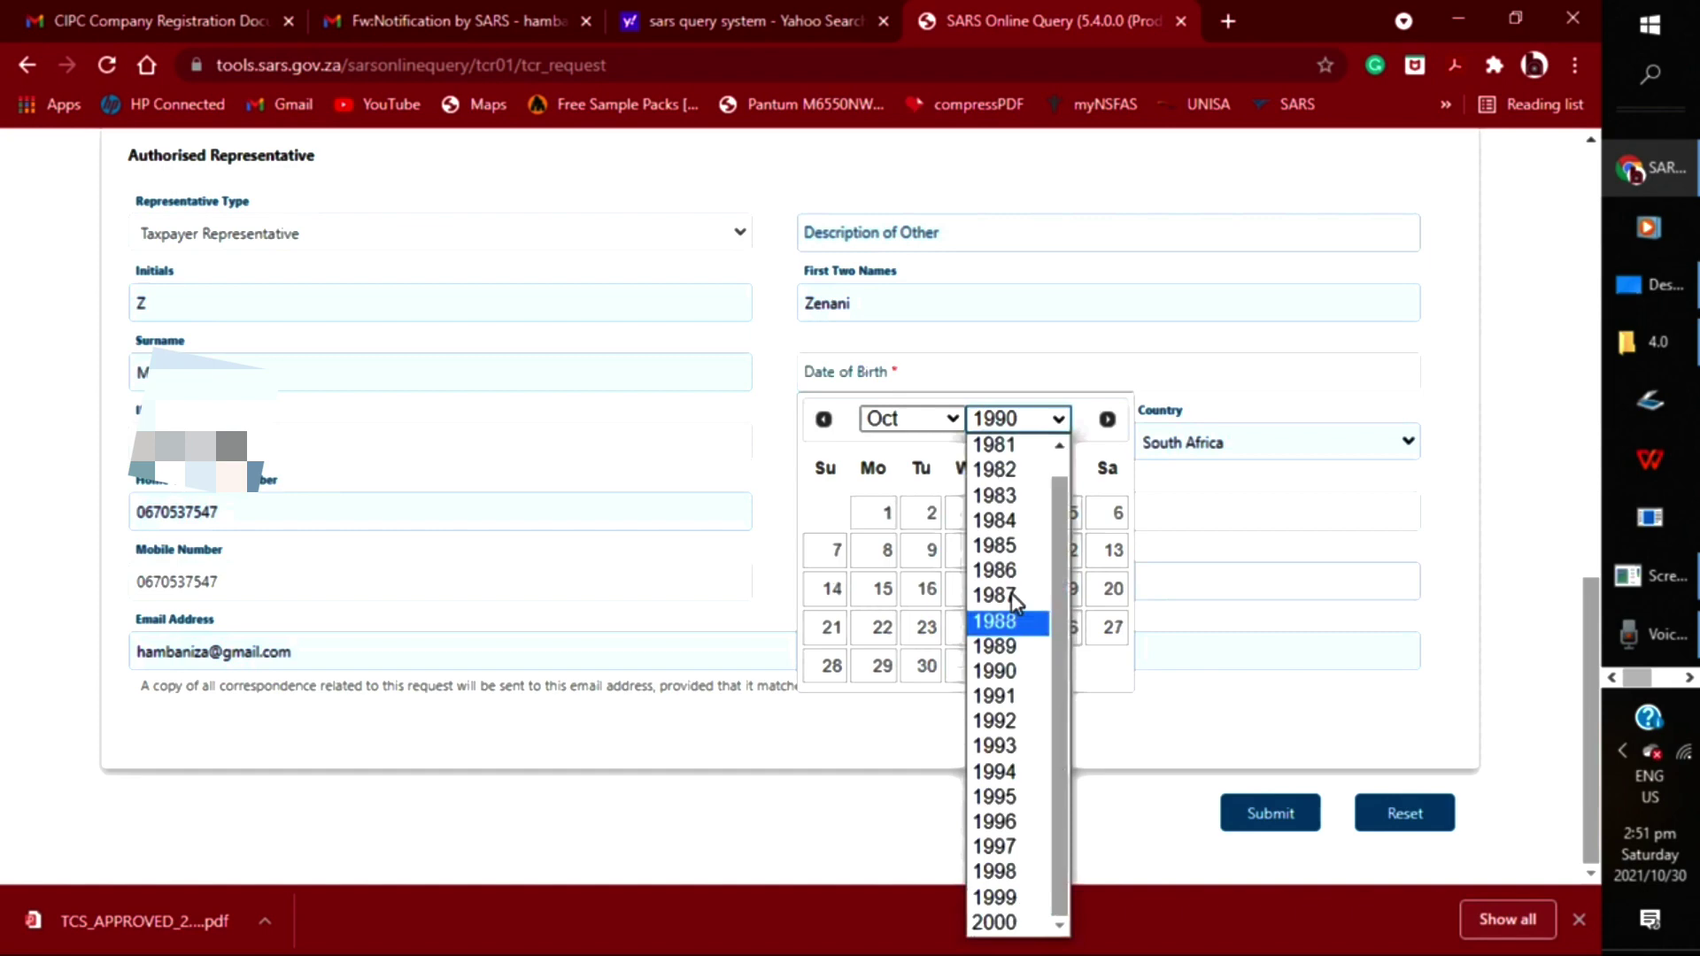
click(1011, 822)
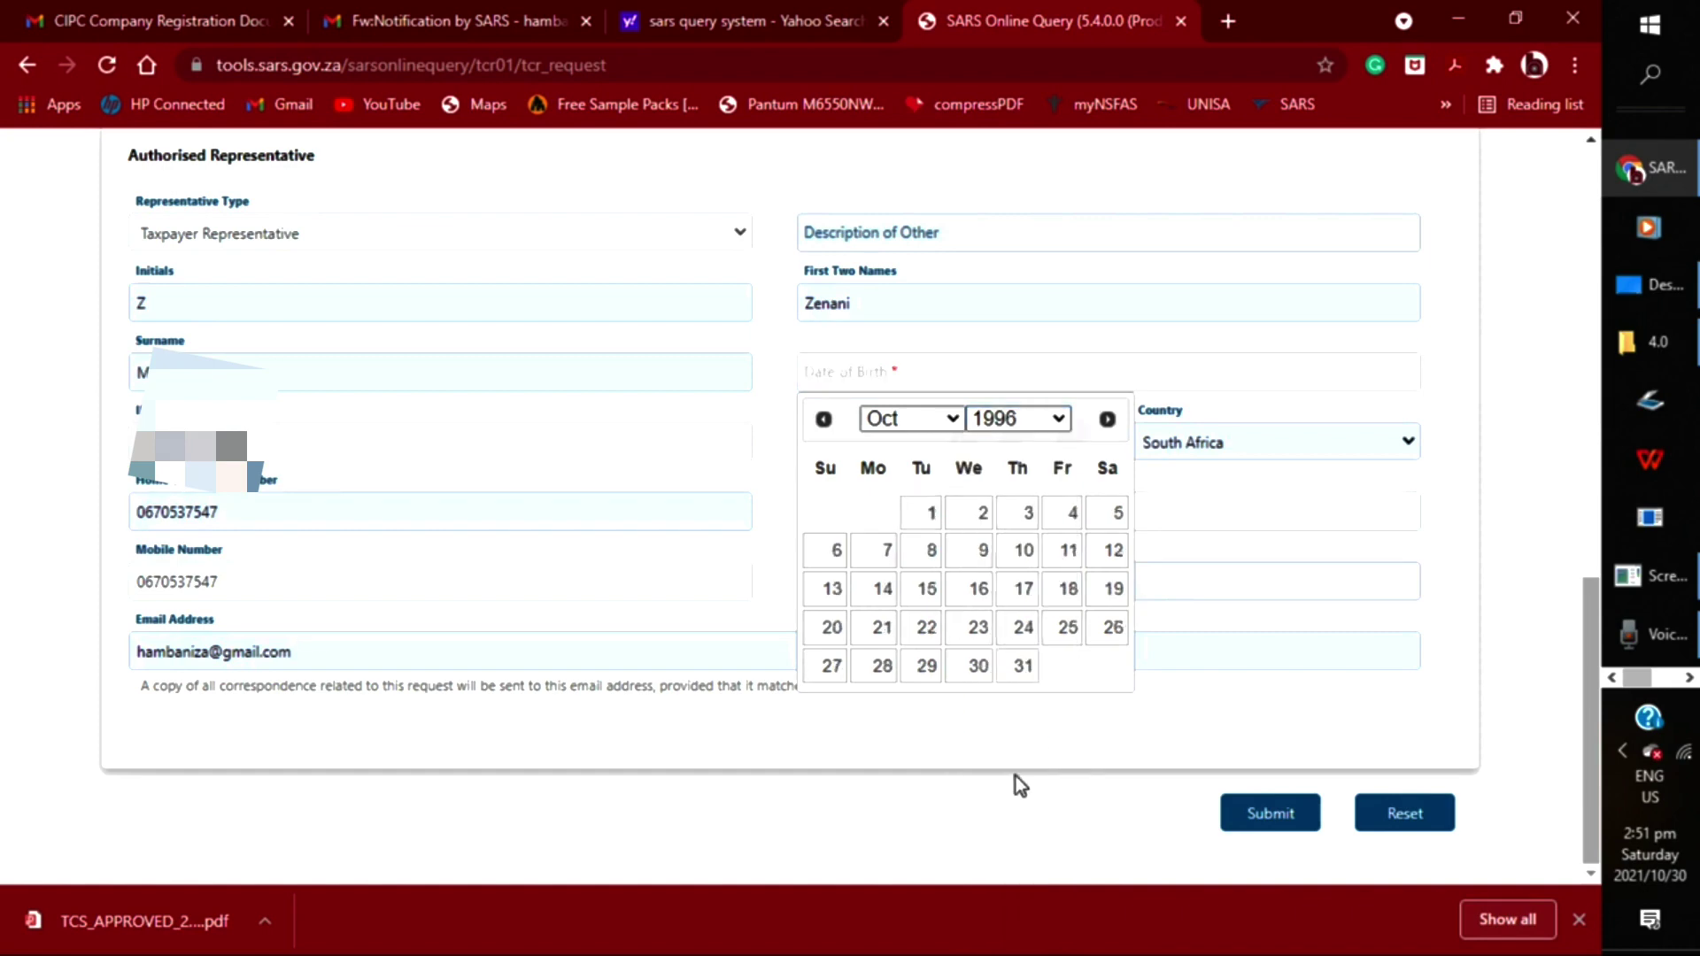
click(972, 627)
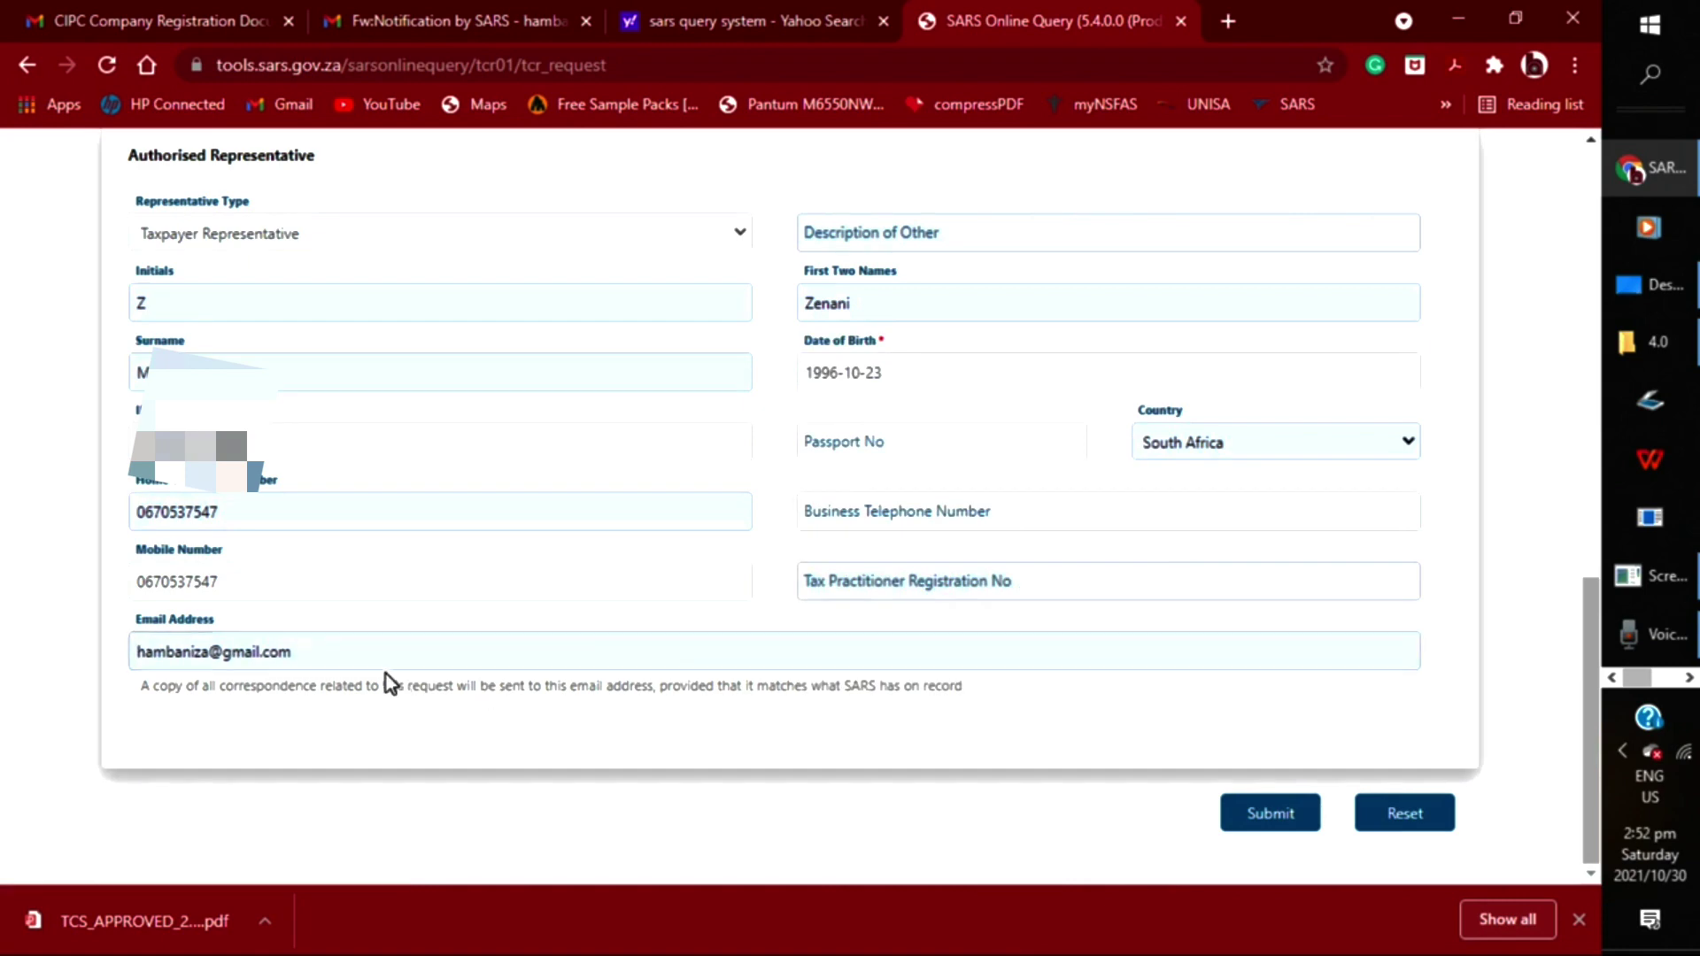
Submit the request form and review the validation errors it reports
scroll(944, 487, up, 5)
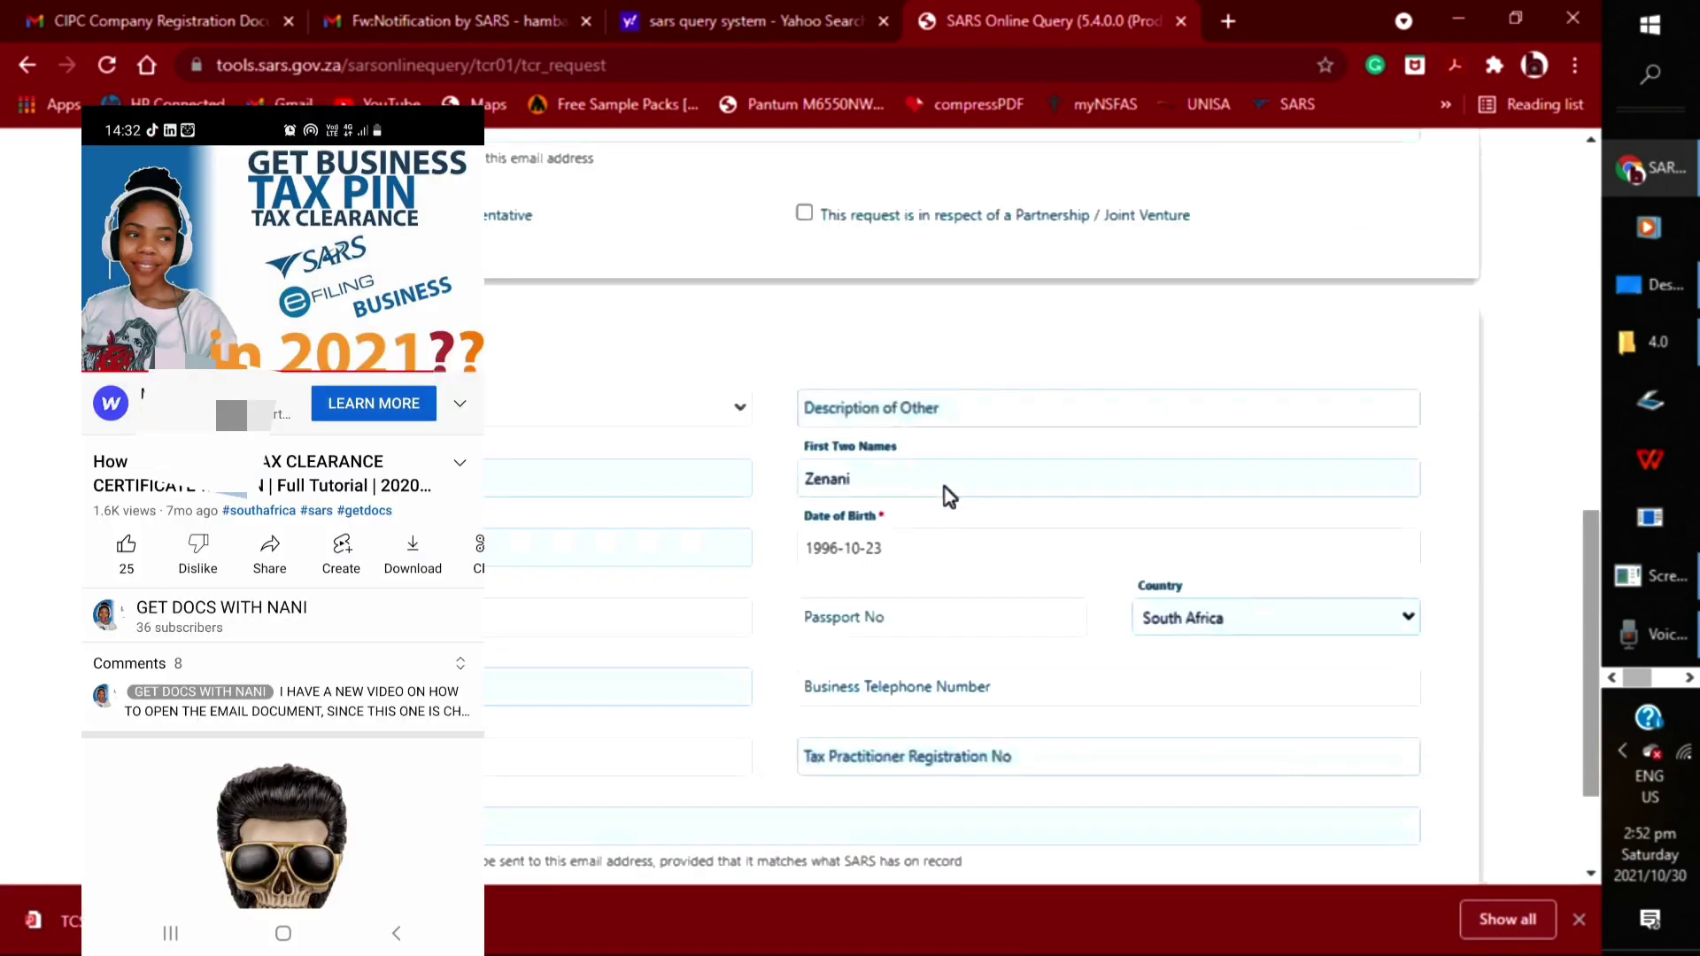
scroll(944, 482, down, 2)
scroll(944, 487, down, 2)
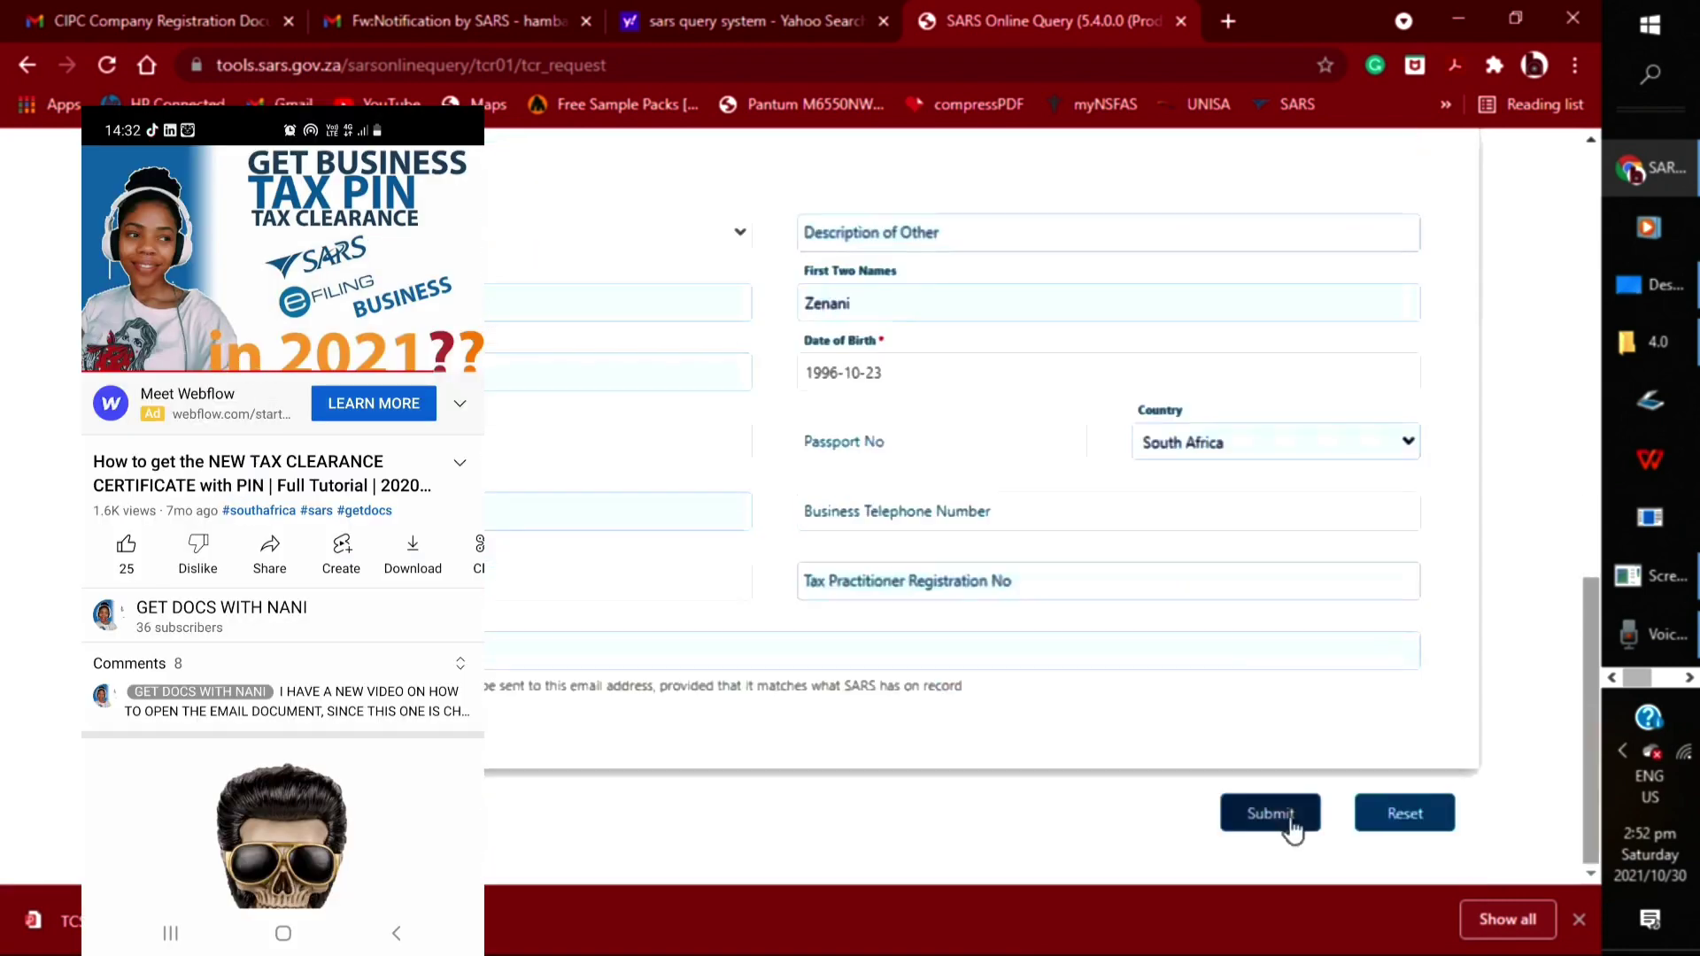
click(1283, 828)
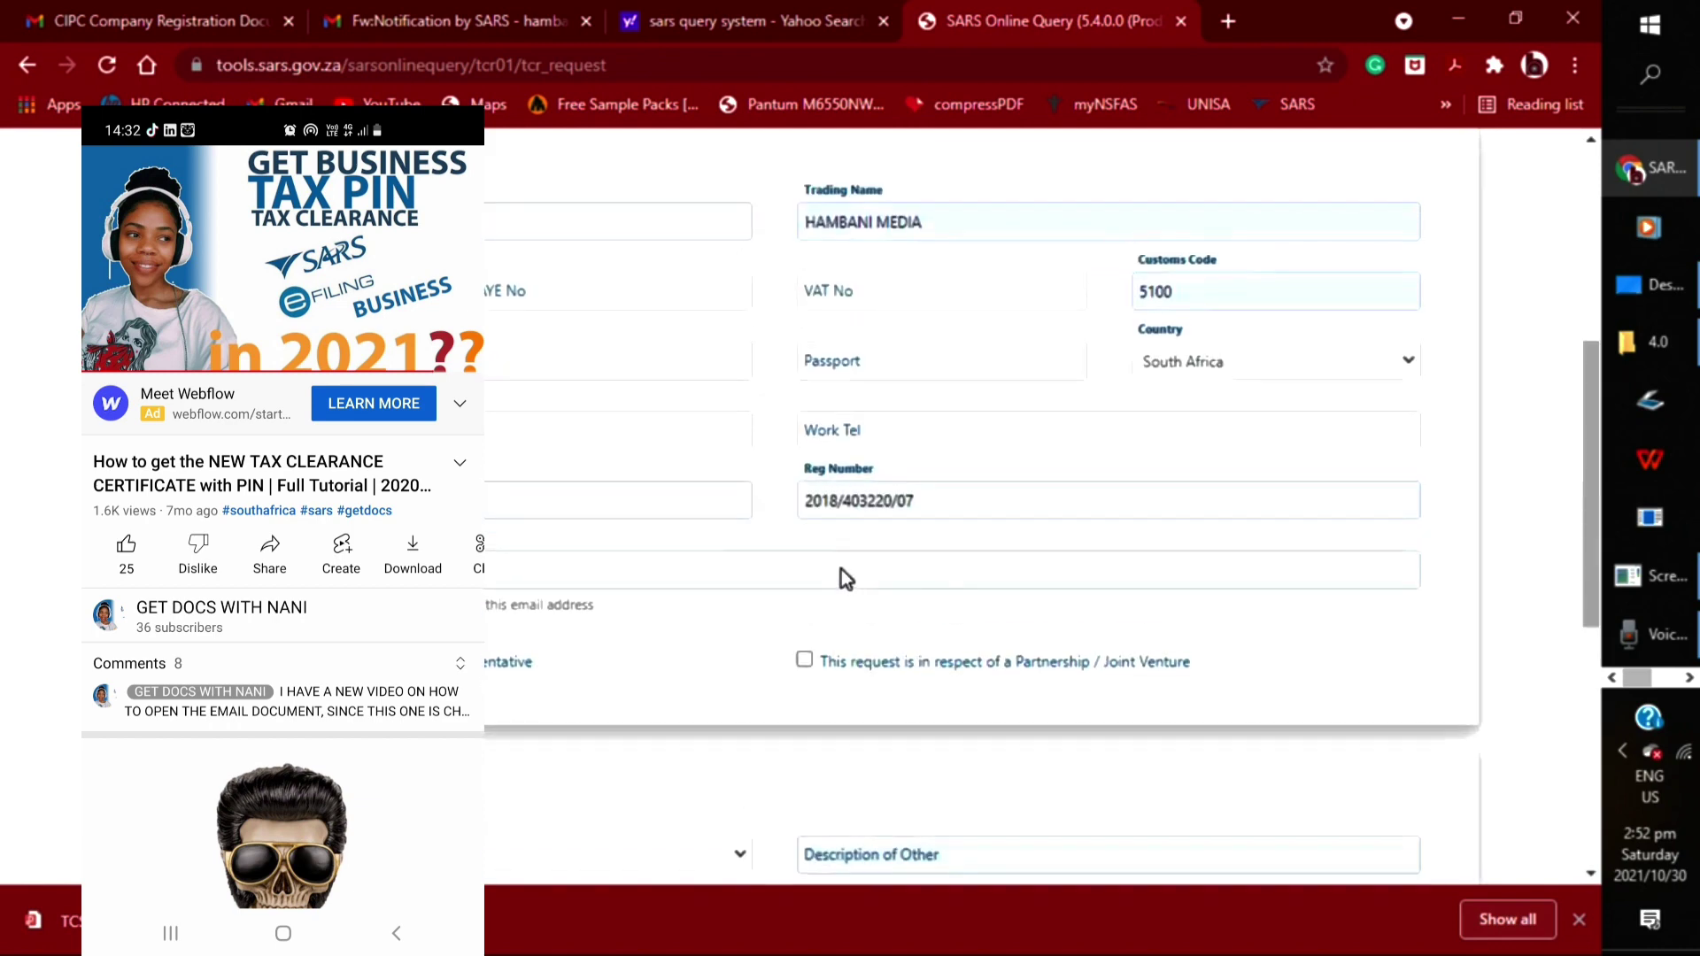
click(988, 497)
scroll(995, 493, down, 1)
scroll(995, 491, down, 5)
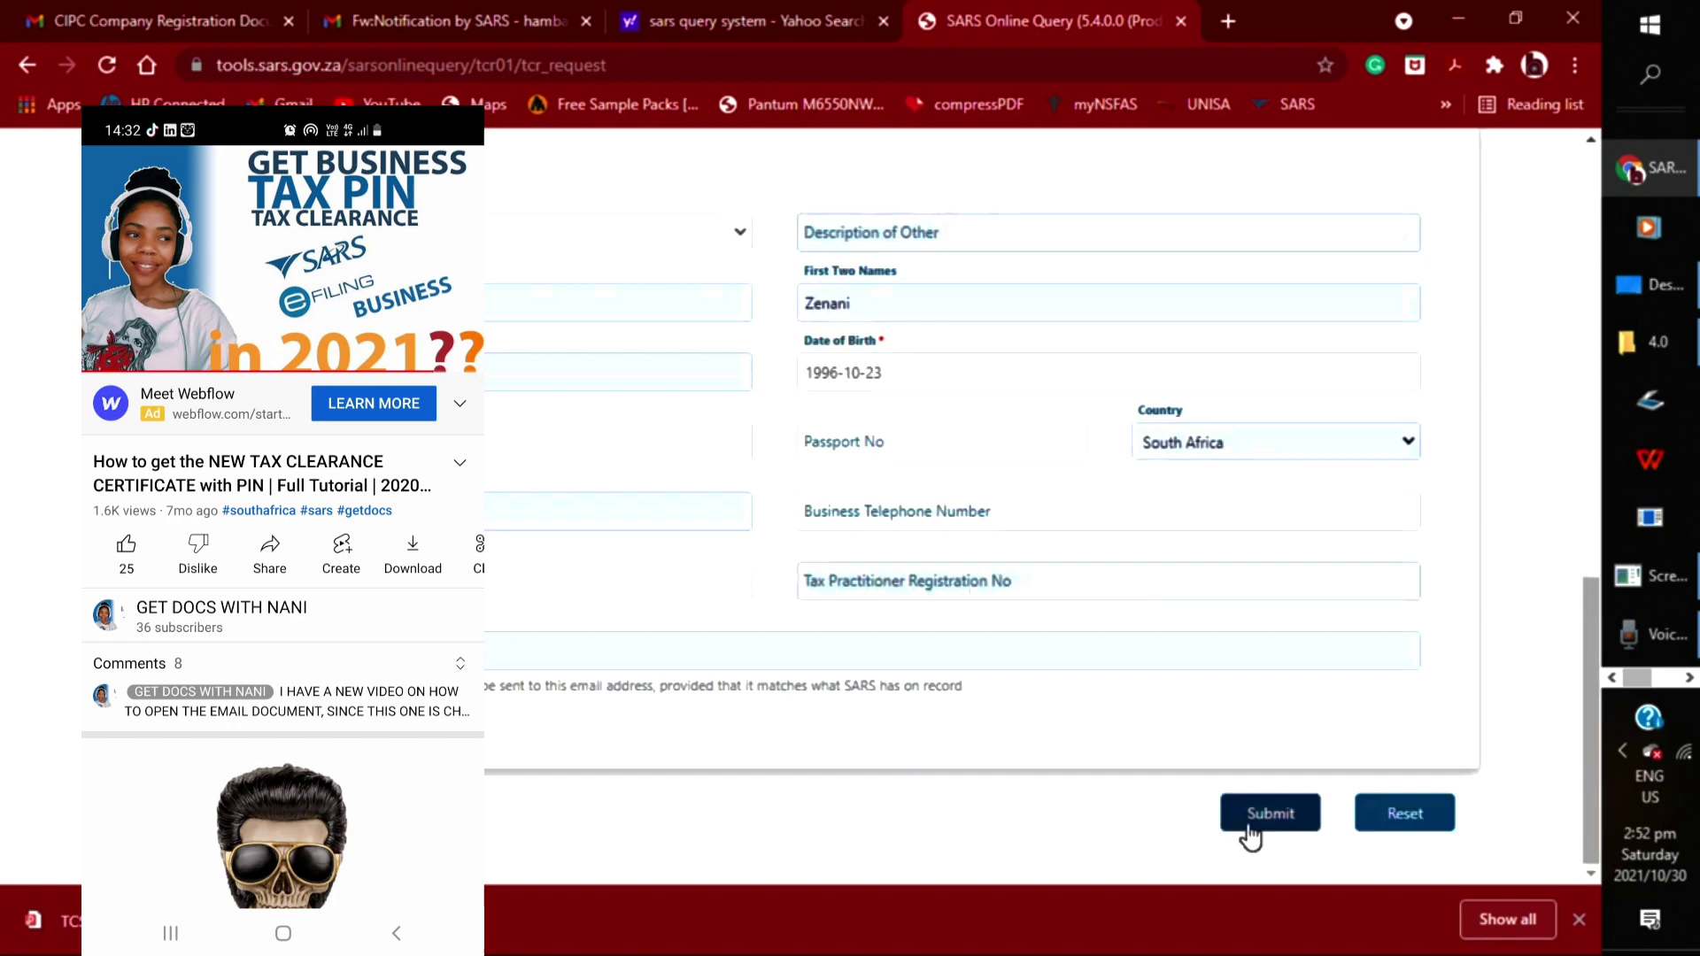
scroll(1256, 805, up, 4)
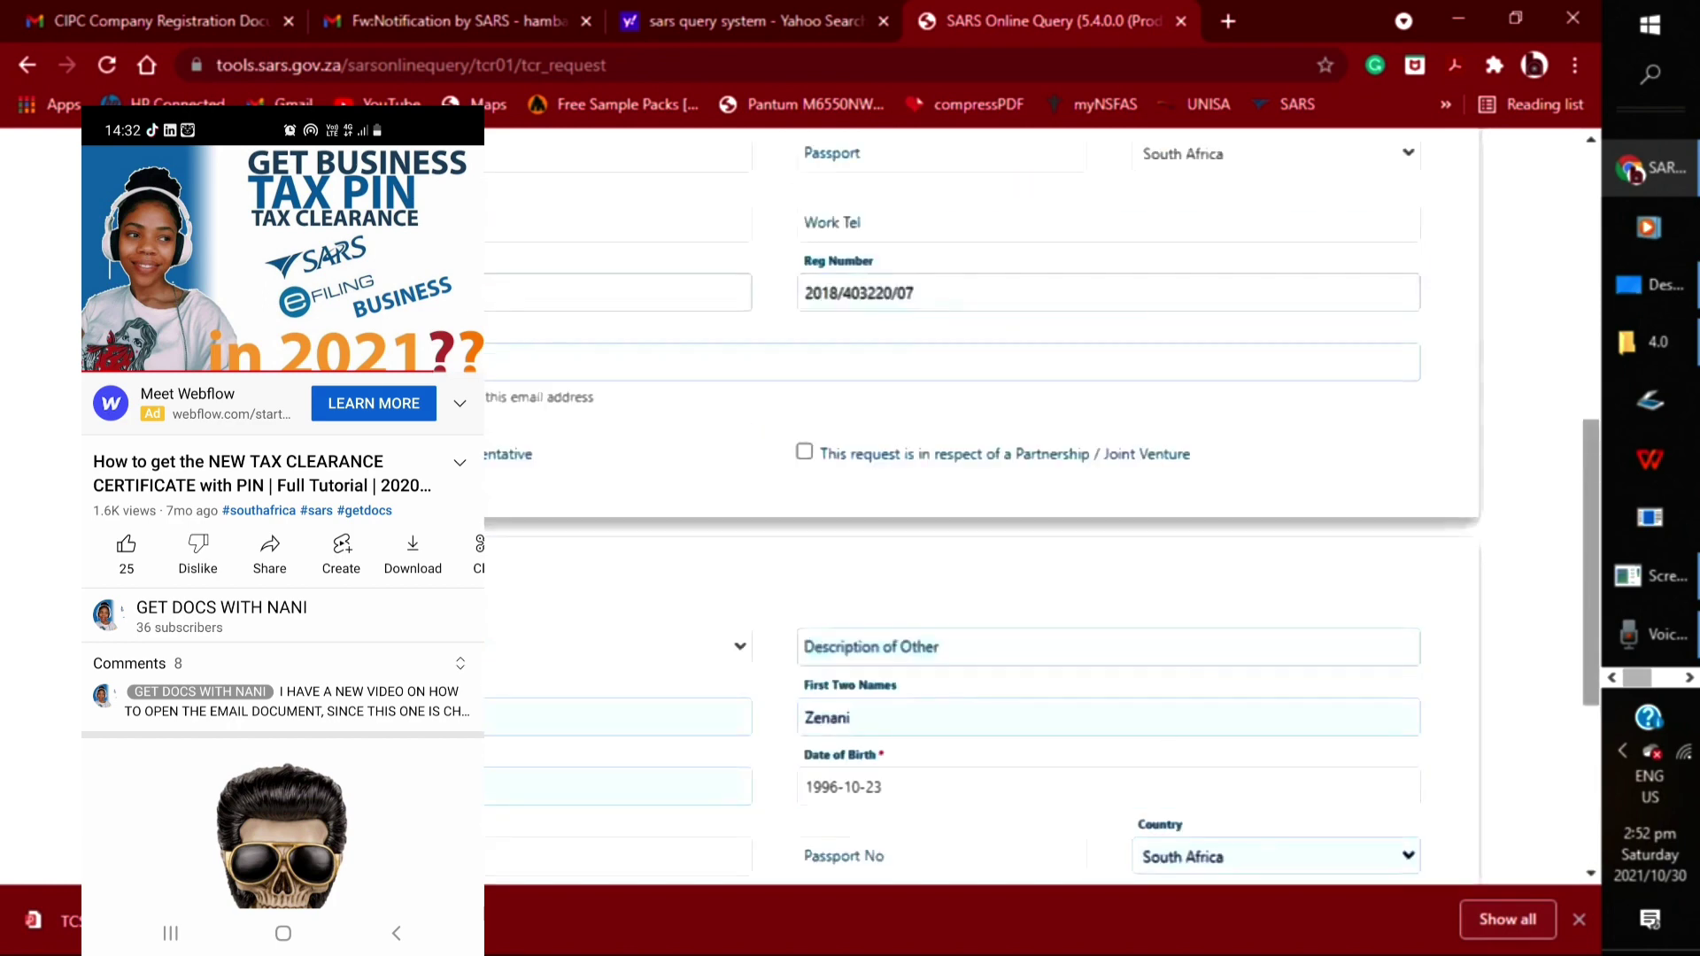
scroll(968, 483, down, 4)
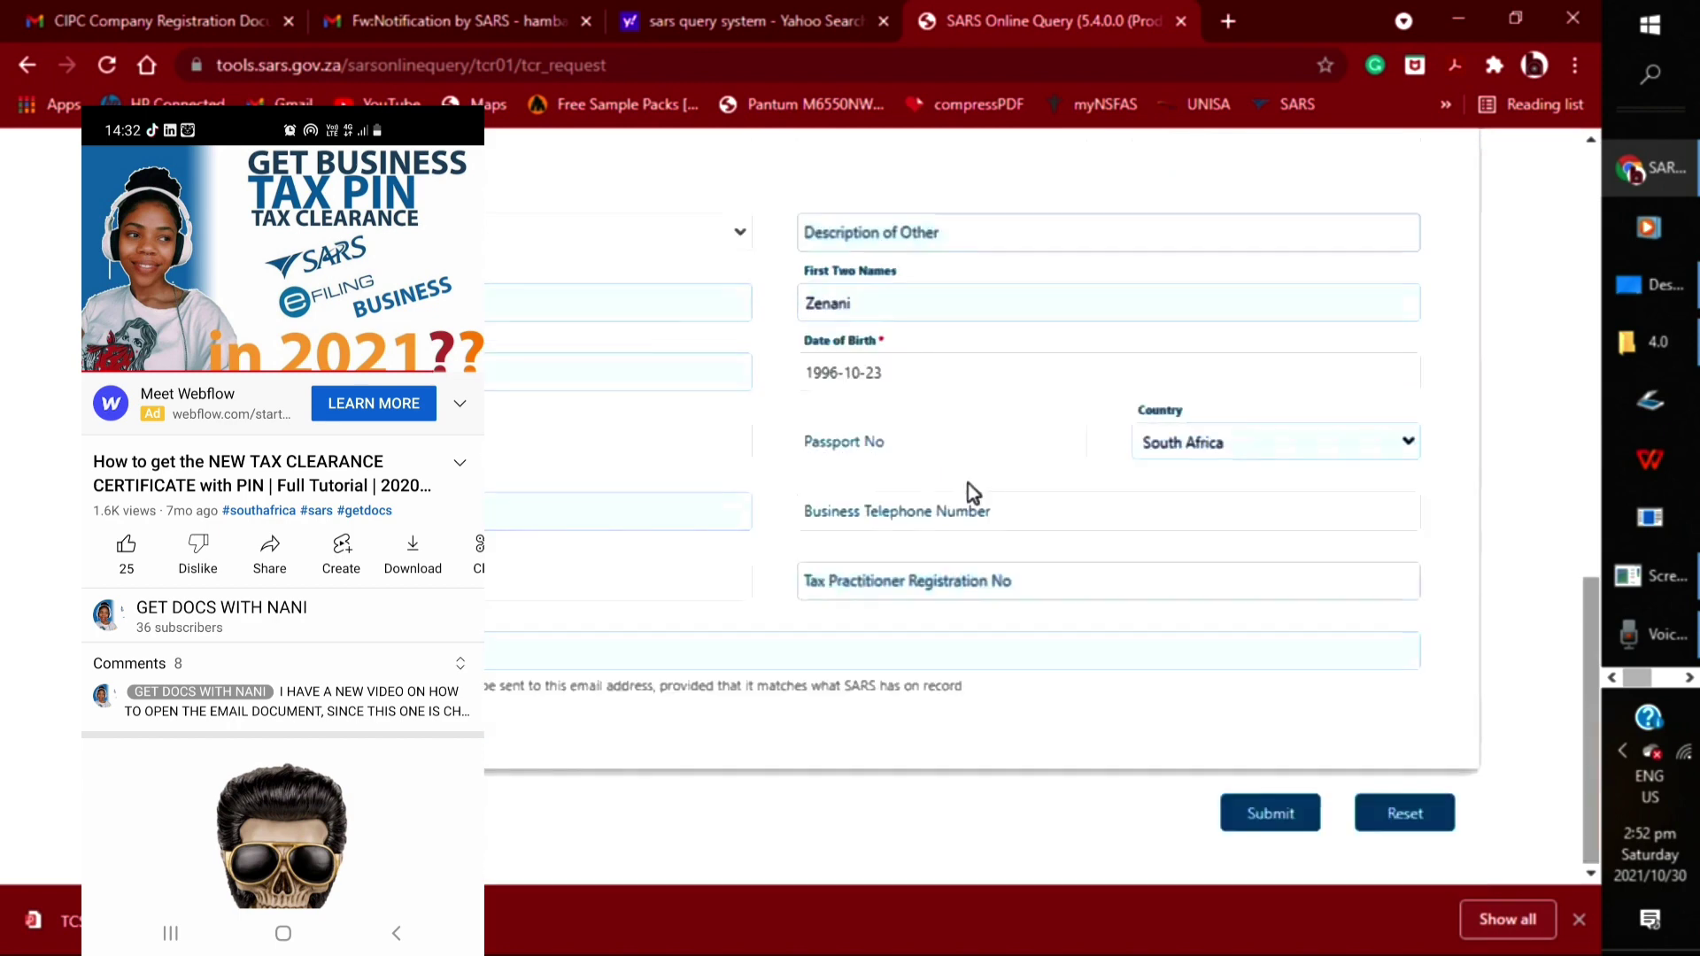
click(1271, 812)
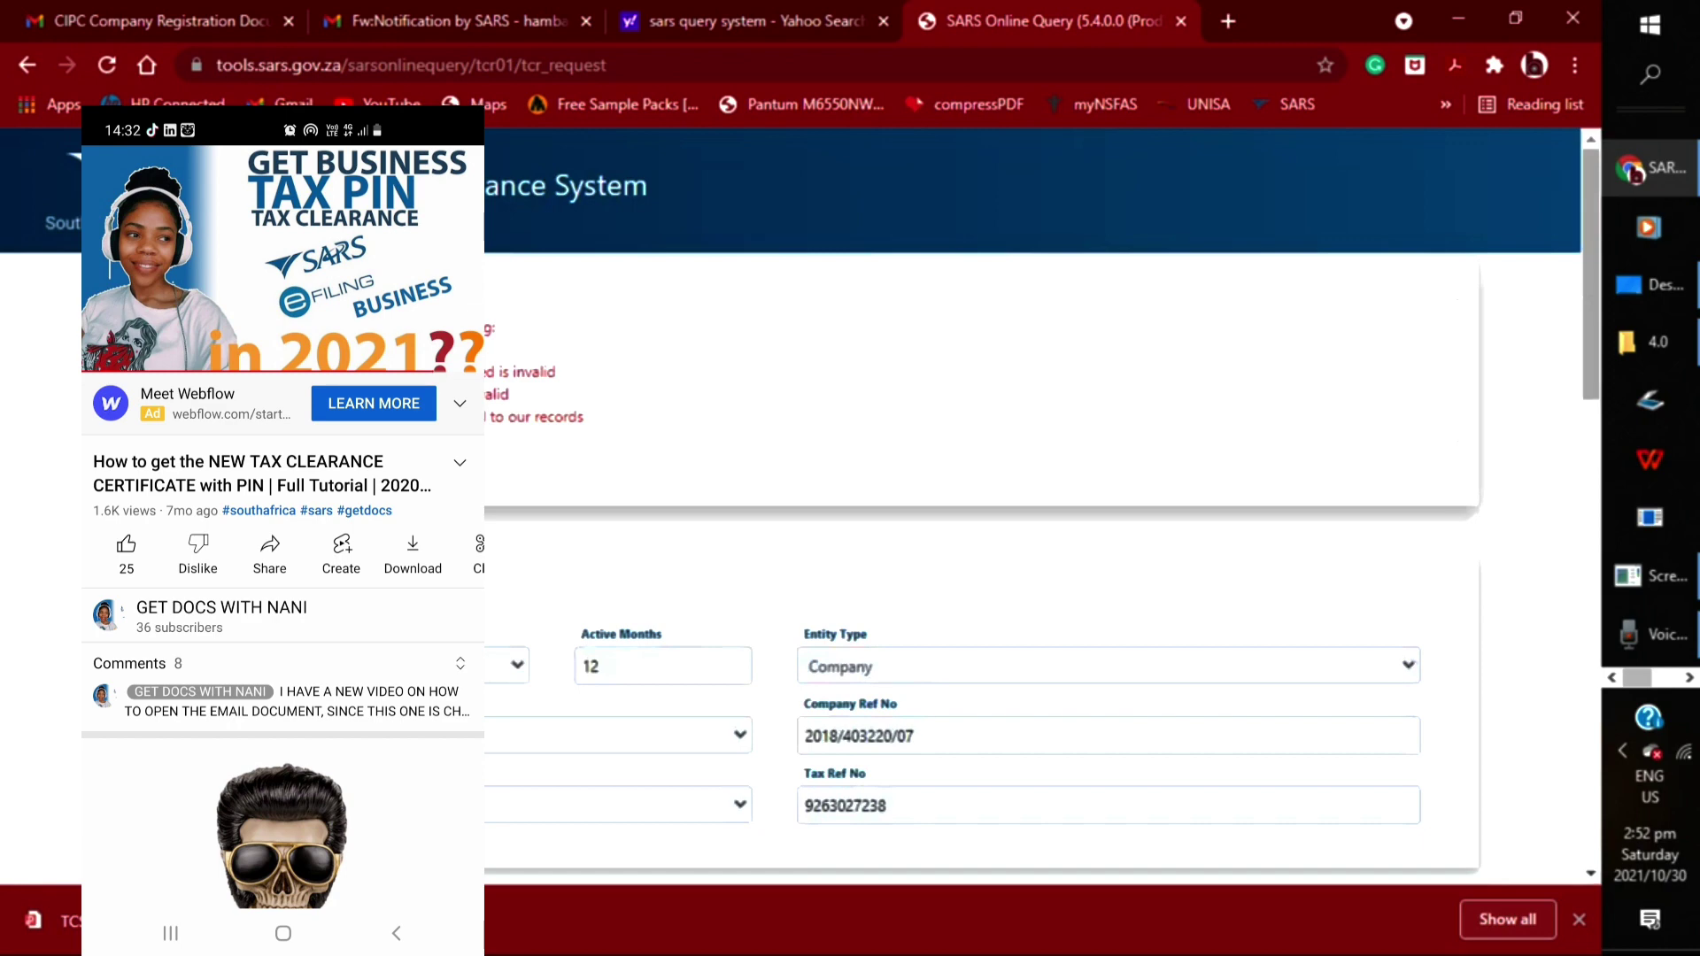
Delete the stray 5100 value from the Customs Code field, leaving it empty
scroll(657, 454, down, 4)
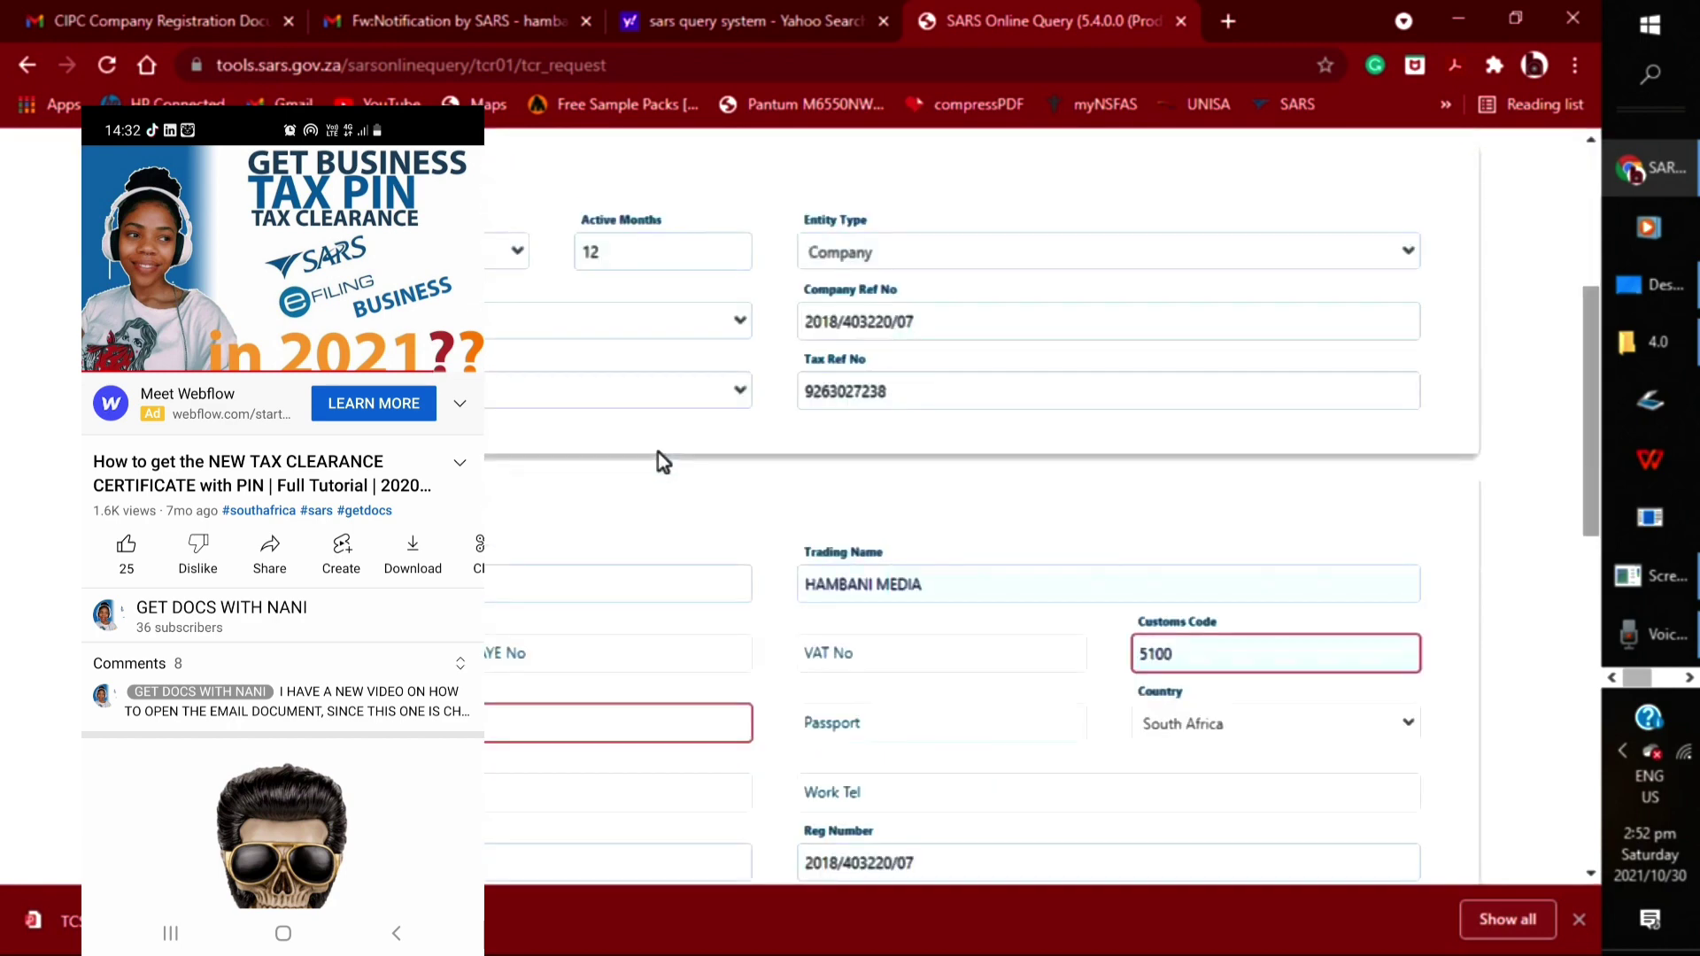
scroll(657, 453, down, 2)
click(1191, 458)
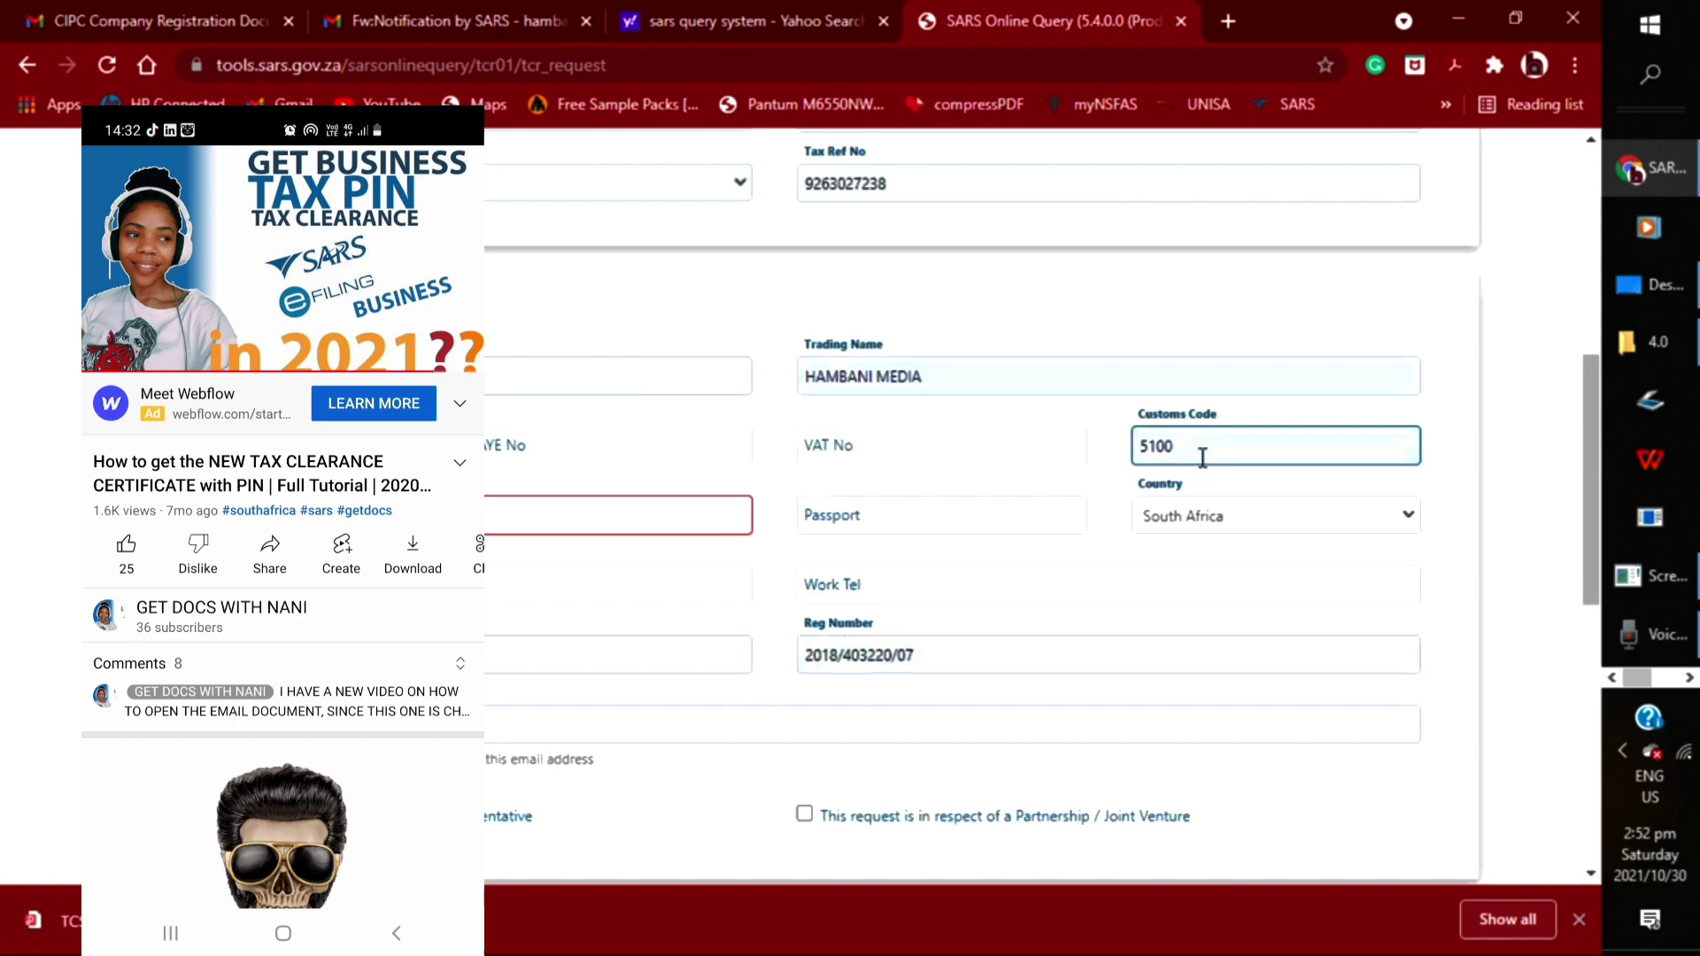
key(BackSpace)
key(BackSpace)
key(BackSpace)
key(BackSpace)
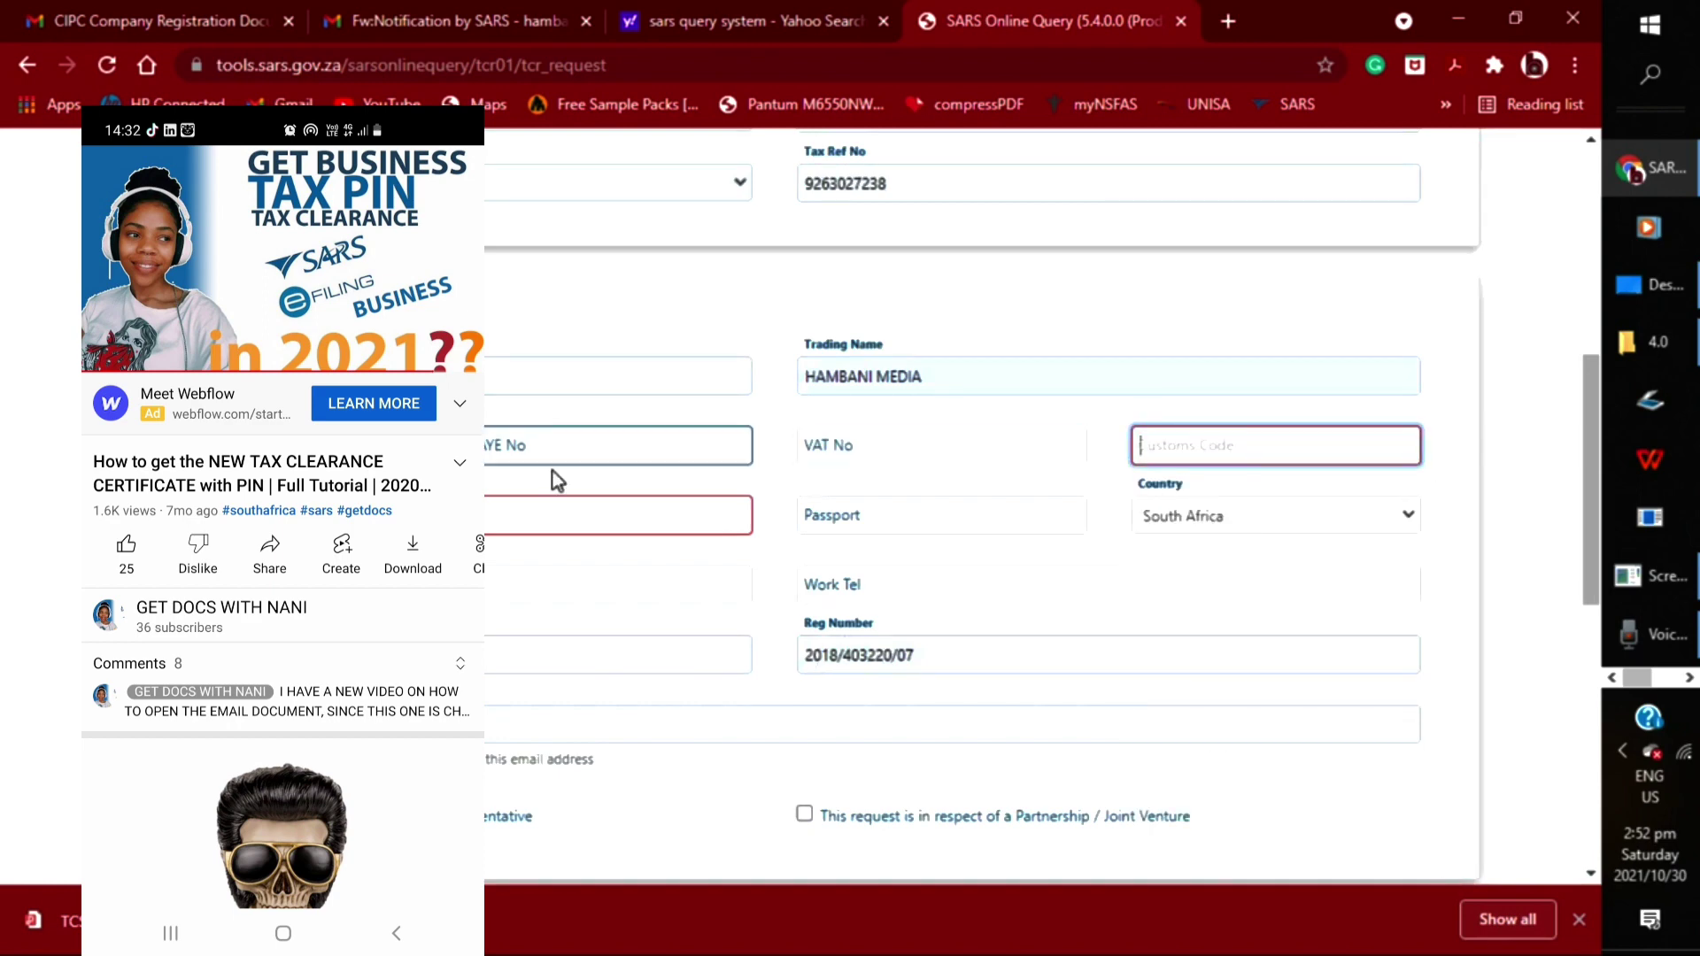
key(Tab)
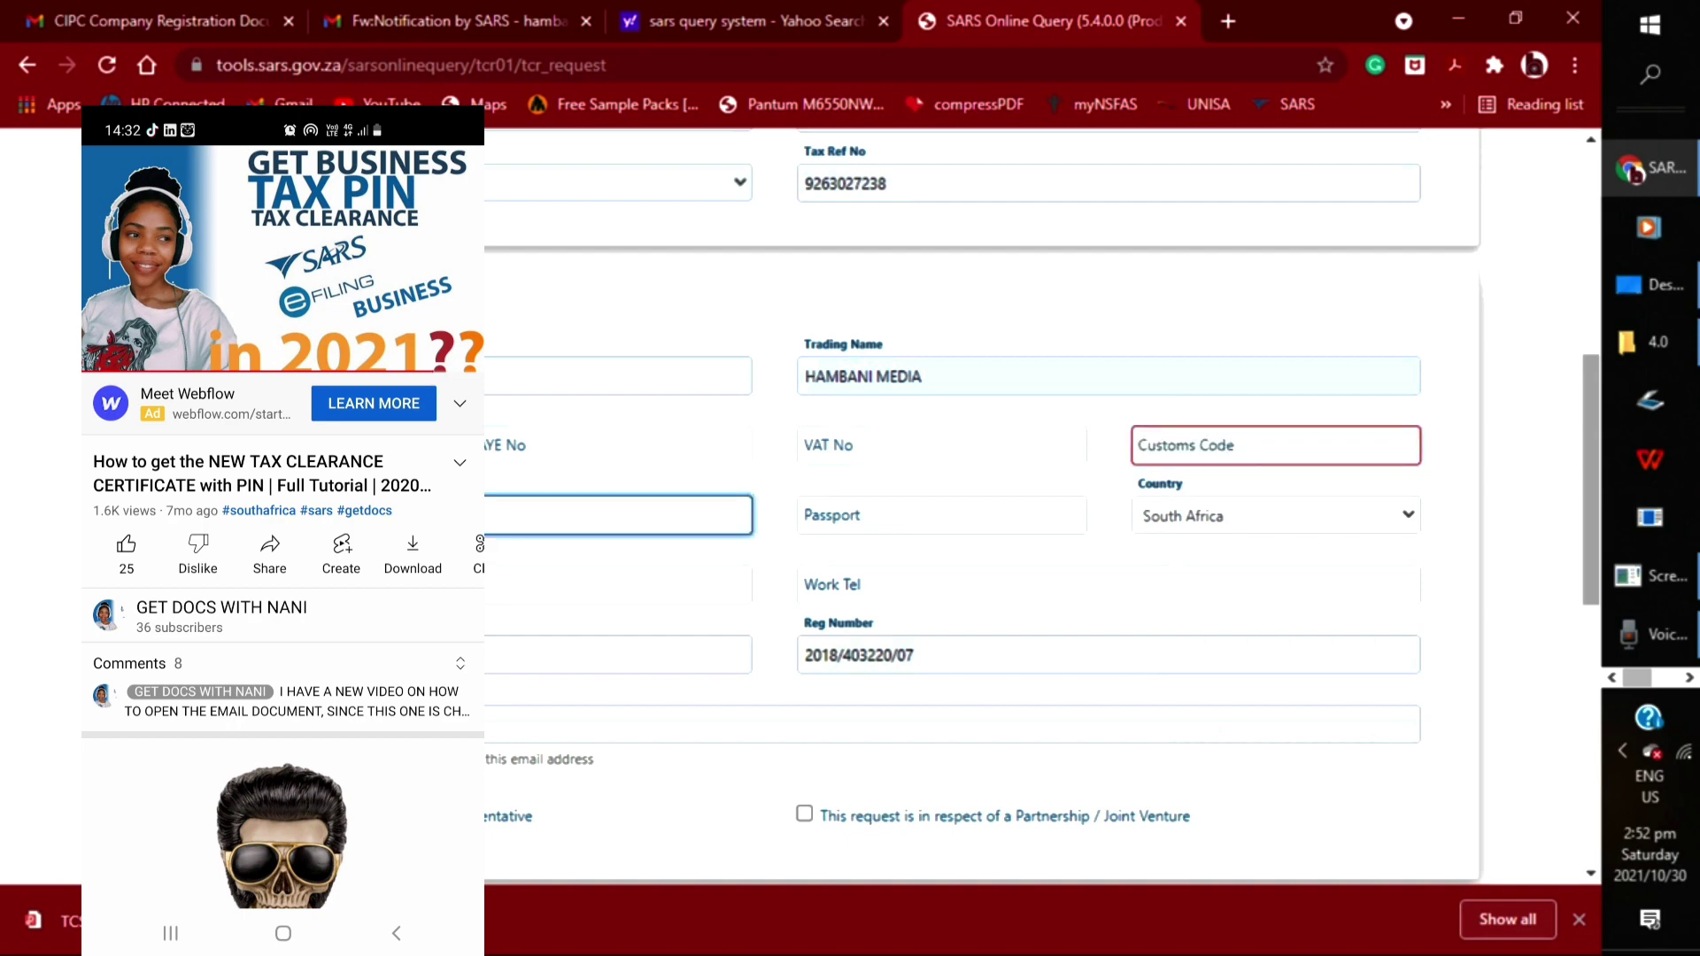
scroll(1214, 573, down, 8)
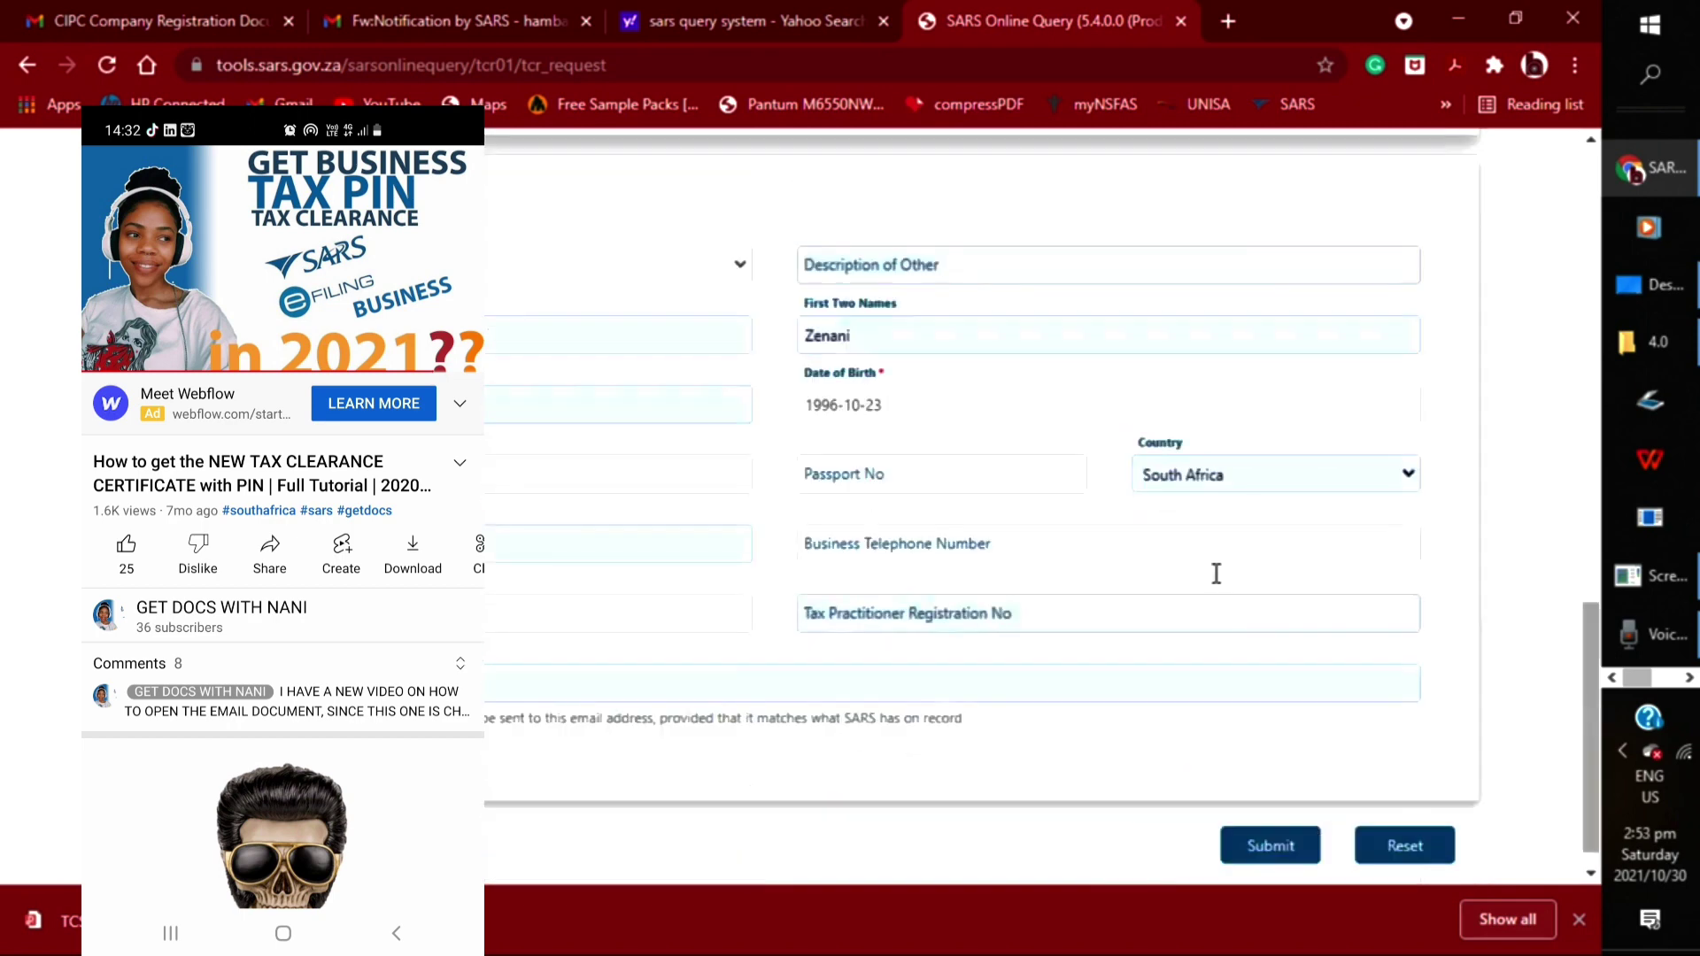
scroll(1216, 574, down, 1)
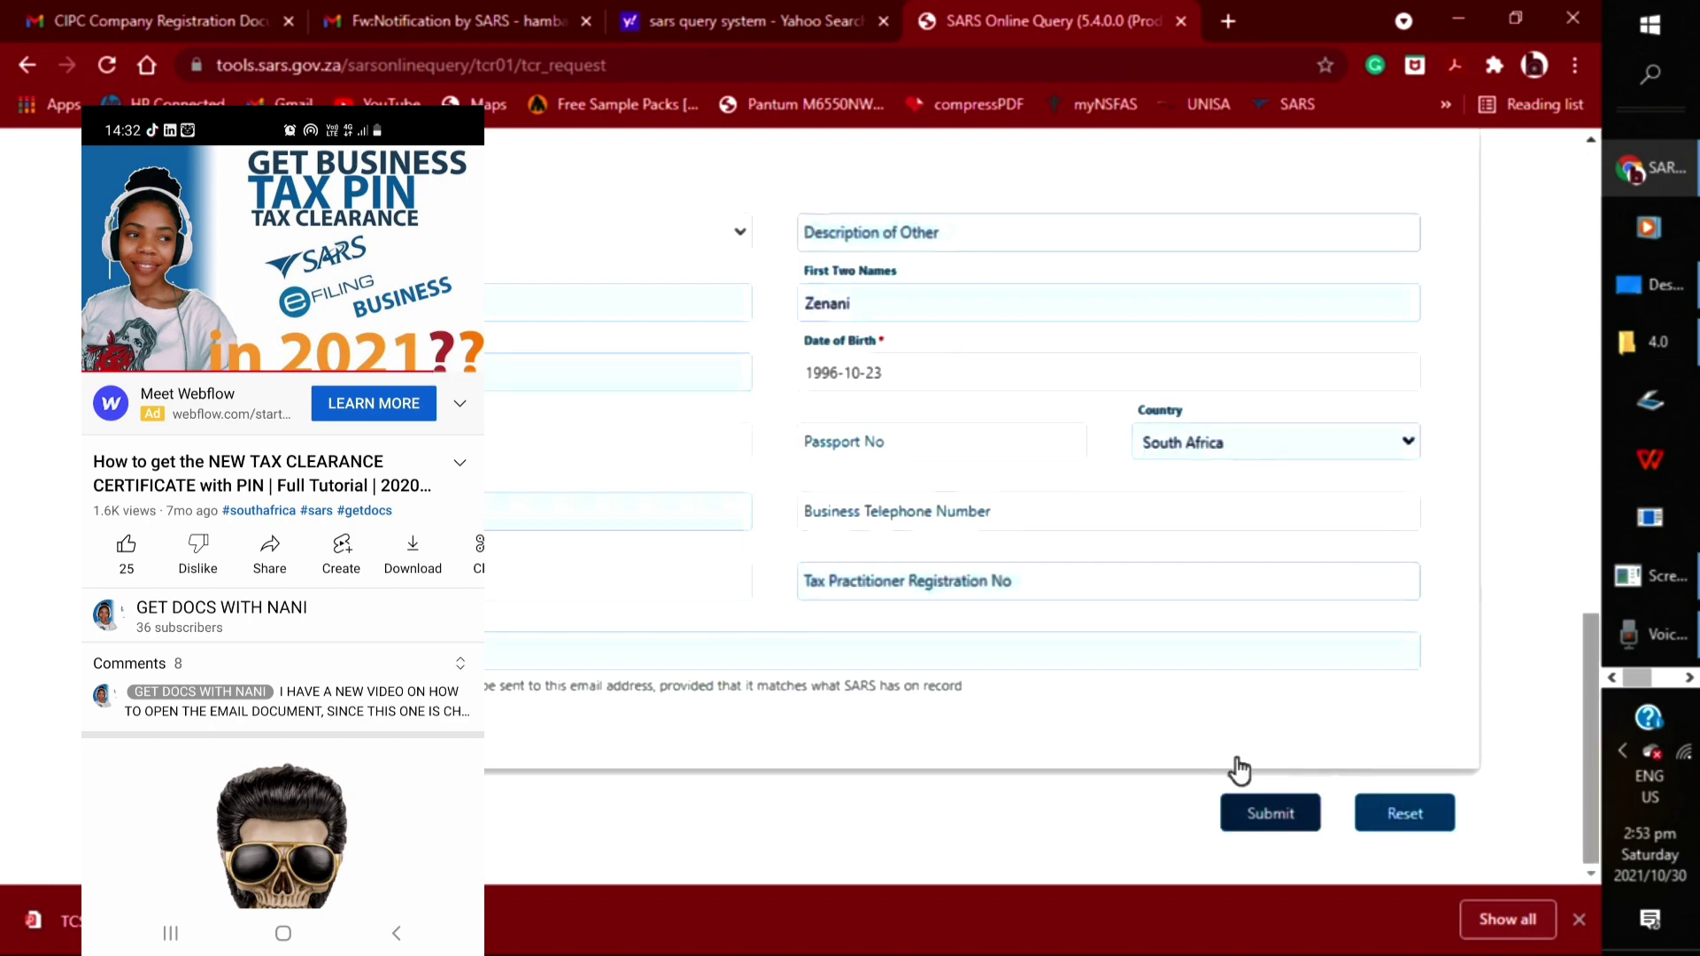
Submit the TCS request, enter and validate the captcha text, and acknowledge the Thank You dialog
click(1257, 811)
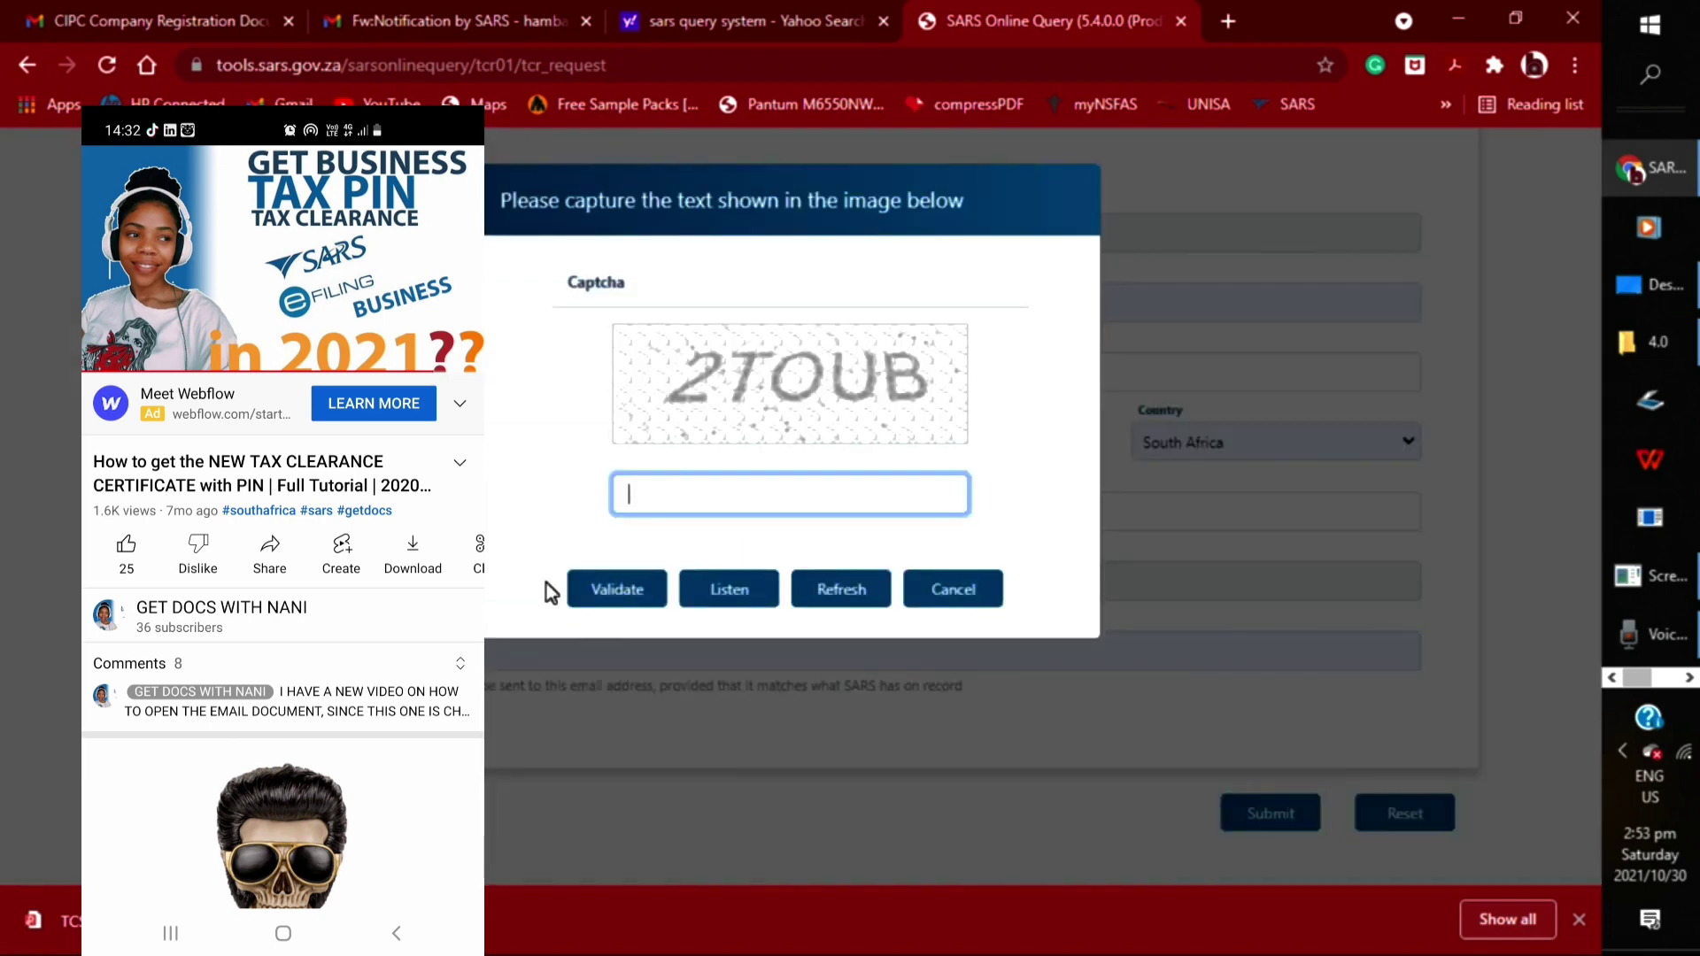
text(2TOUB)
click(617, 590)
click(1045, 652)
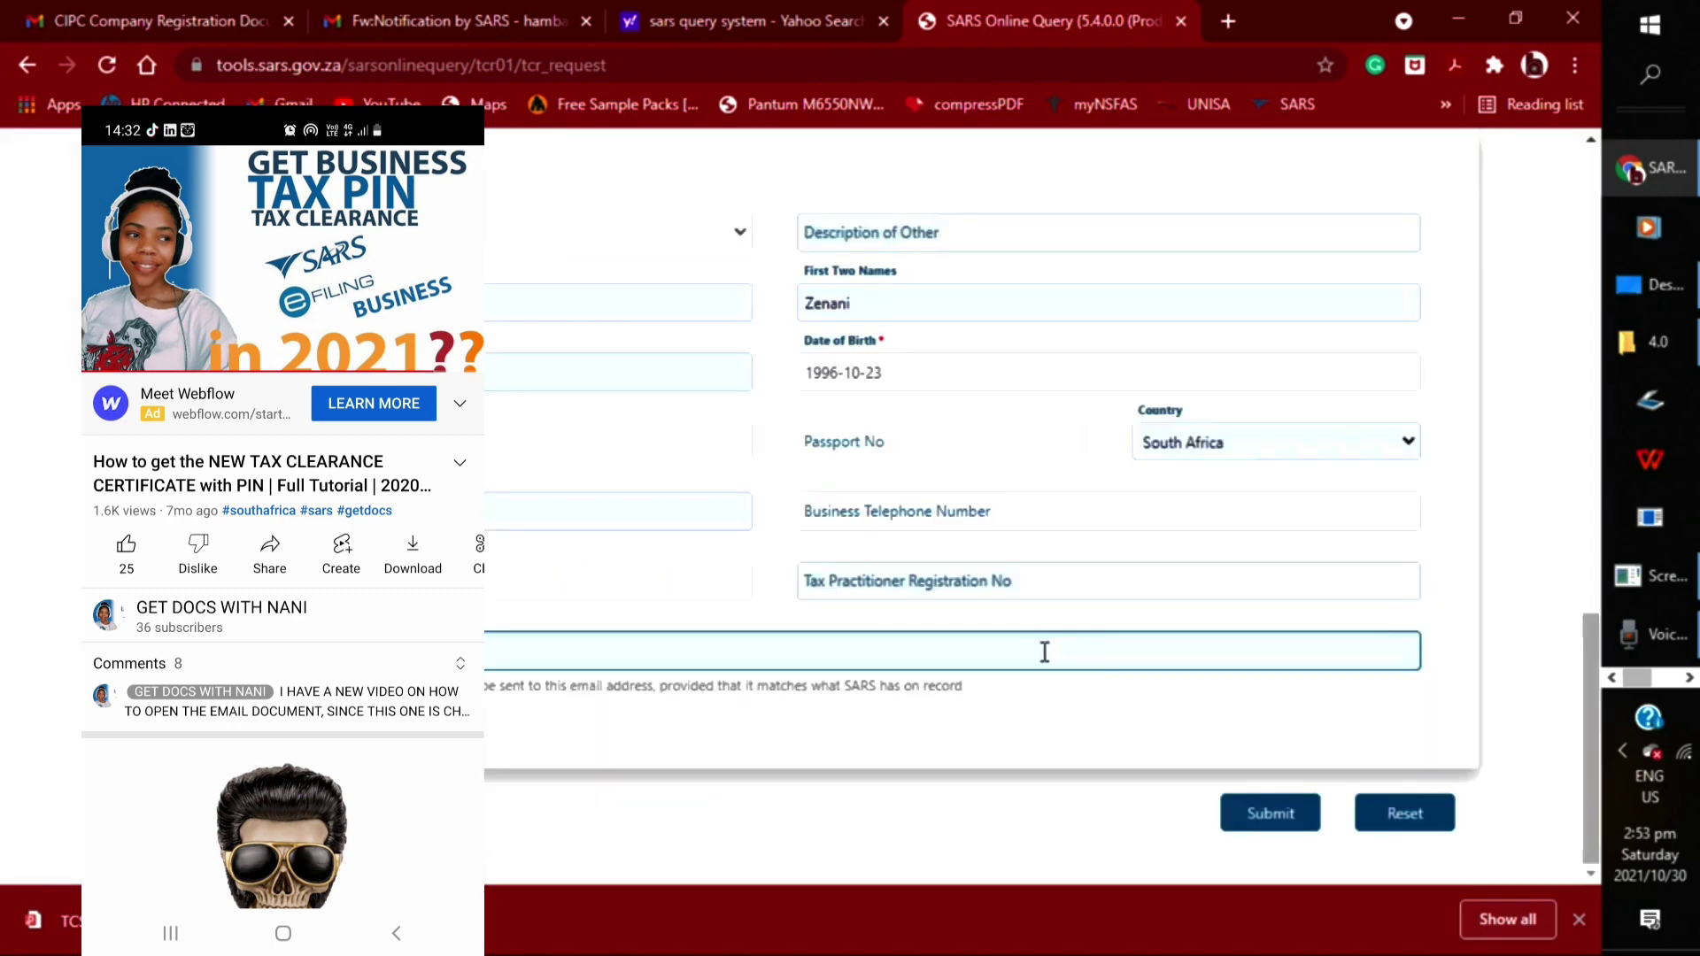
click(1261, 819)
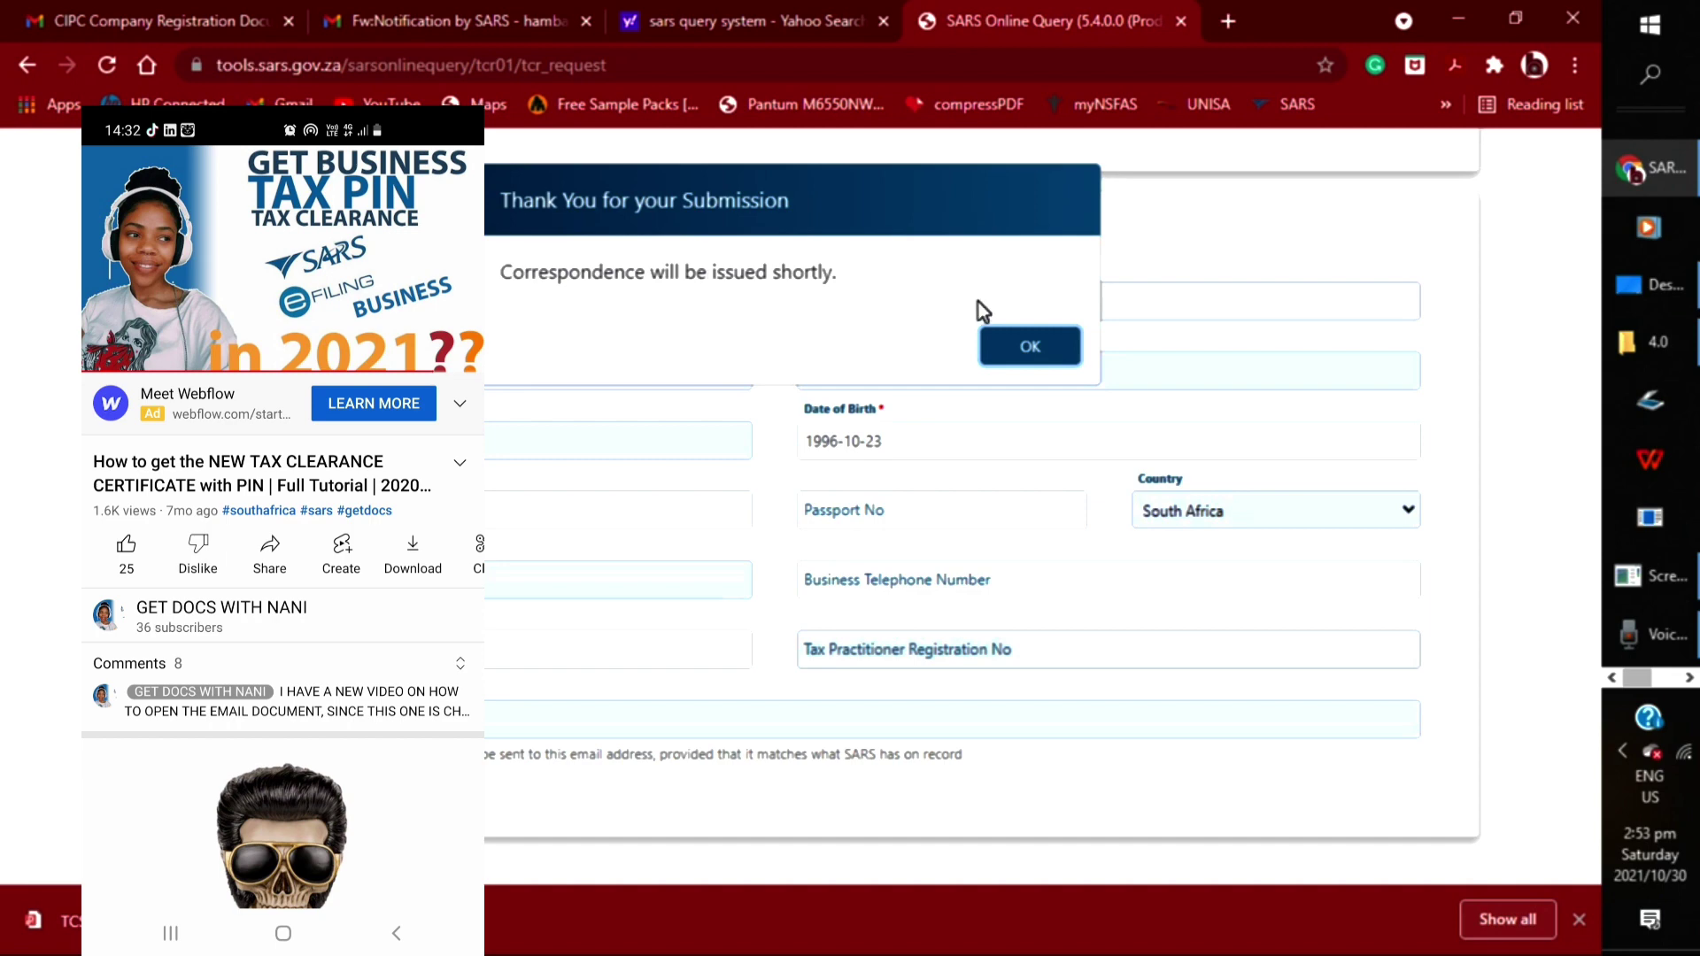
click(1030, 347)
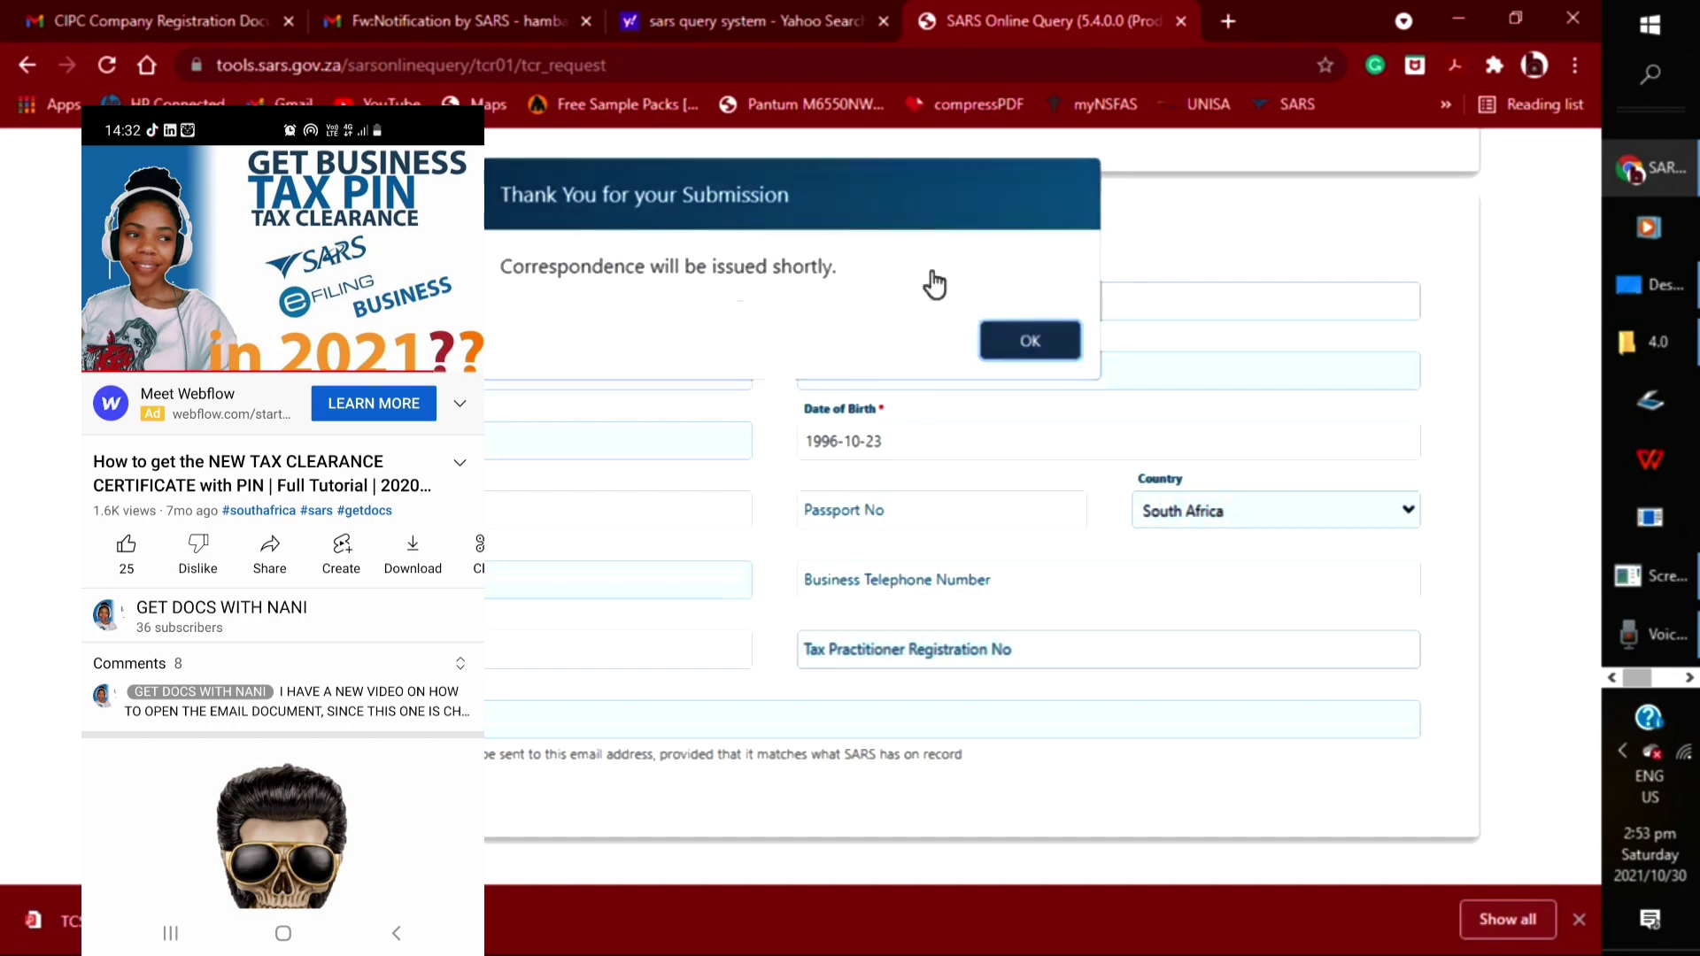
click(486, 26)
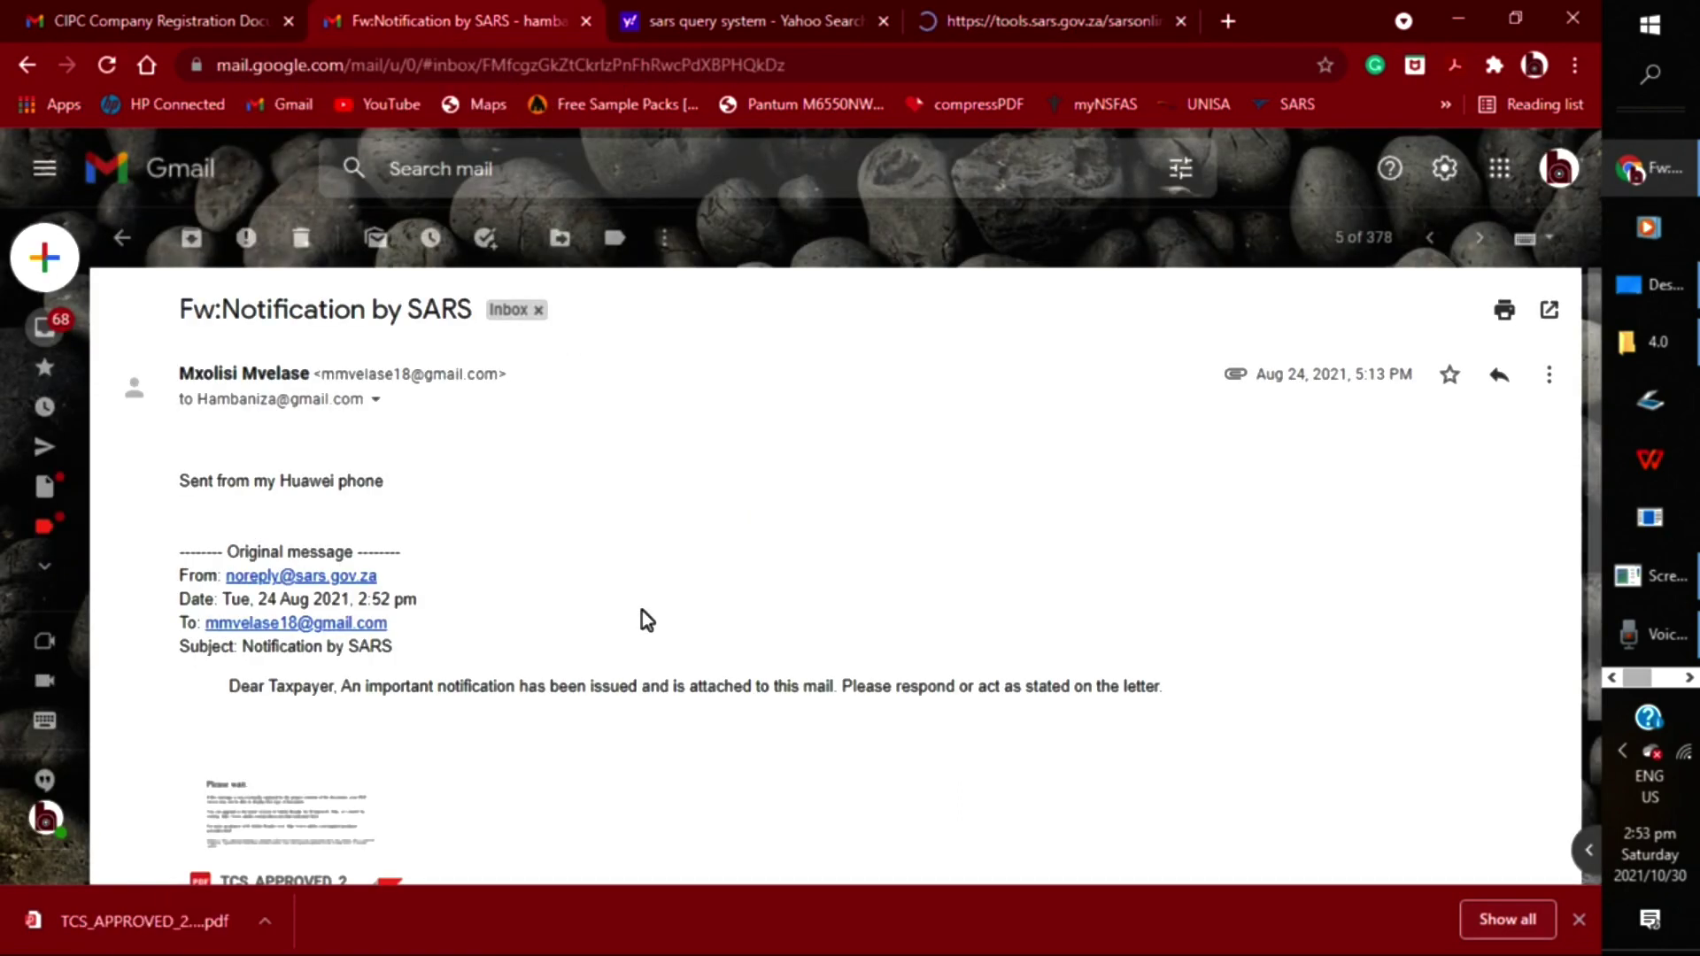
scroll(641, 609, down, 3)
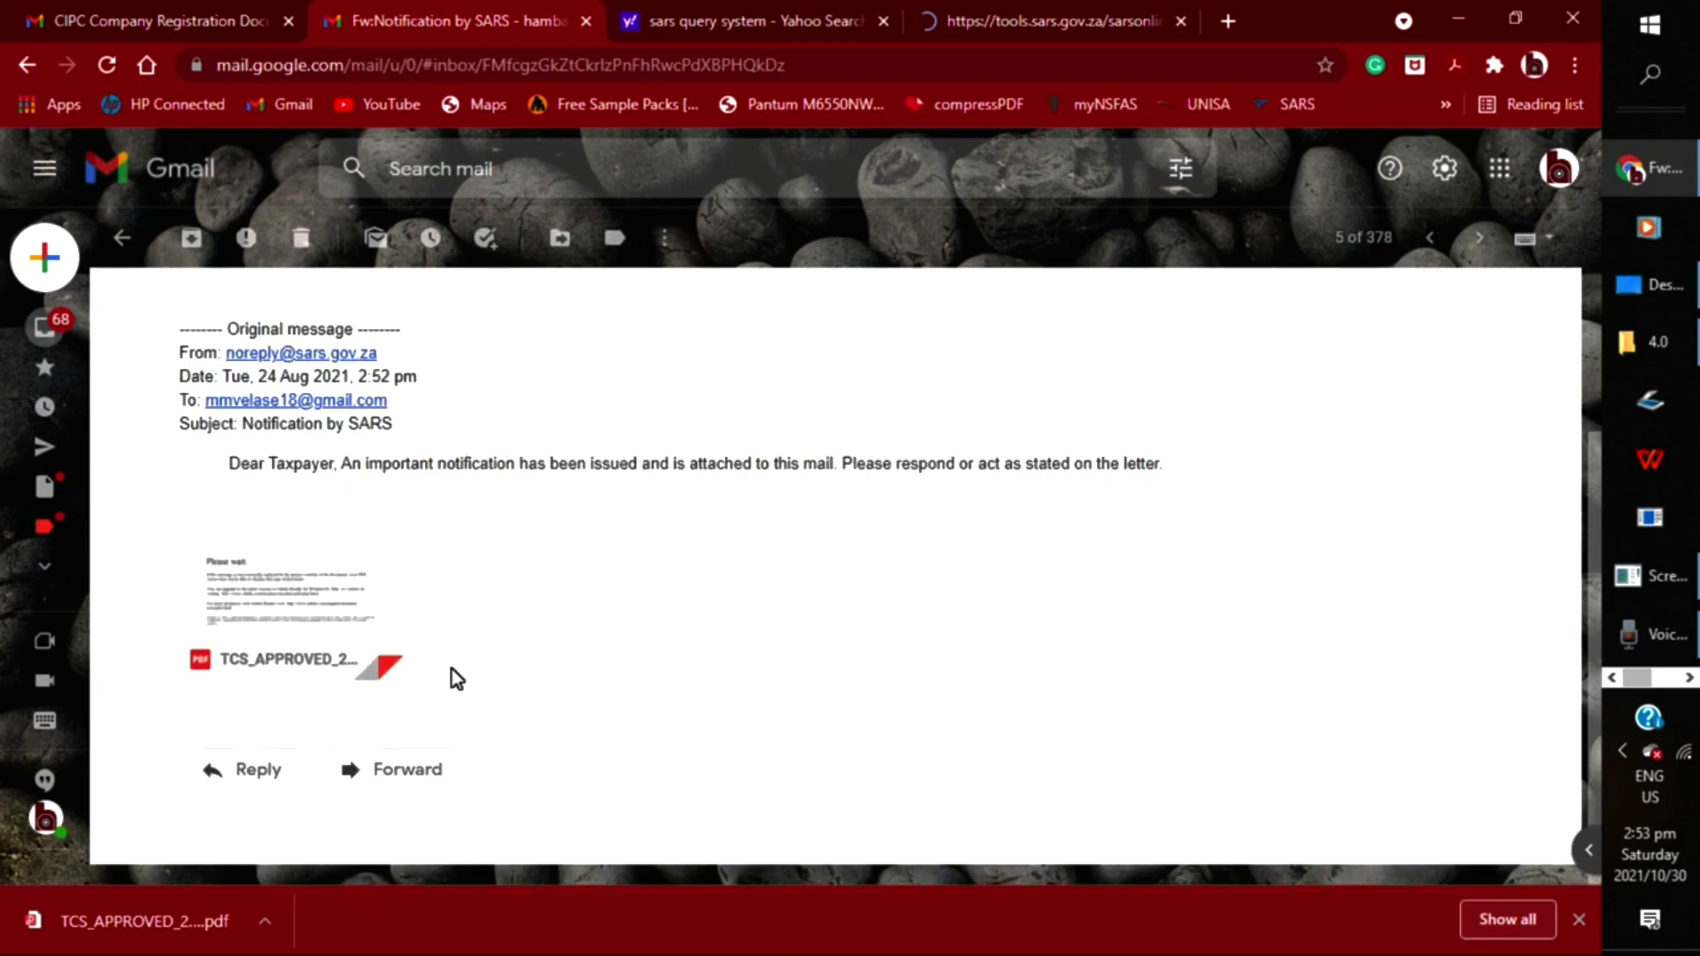
mouse_move(464, 587)
mouse_move(364, 588)
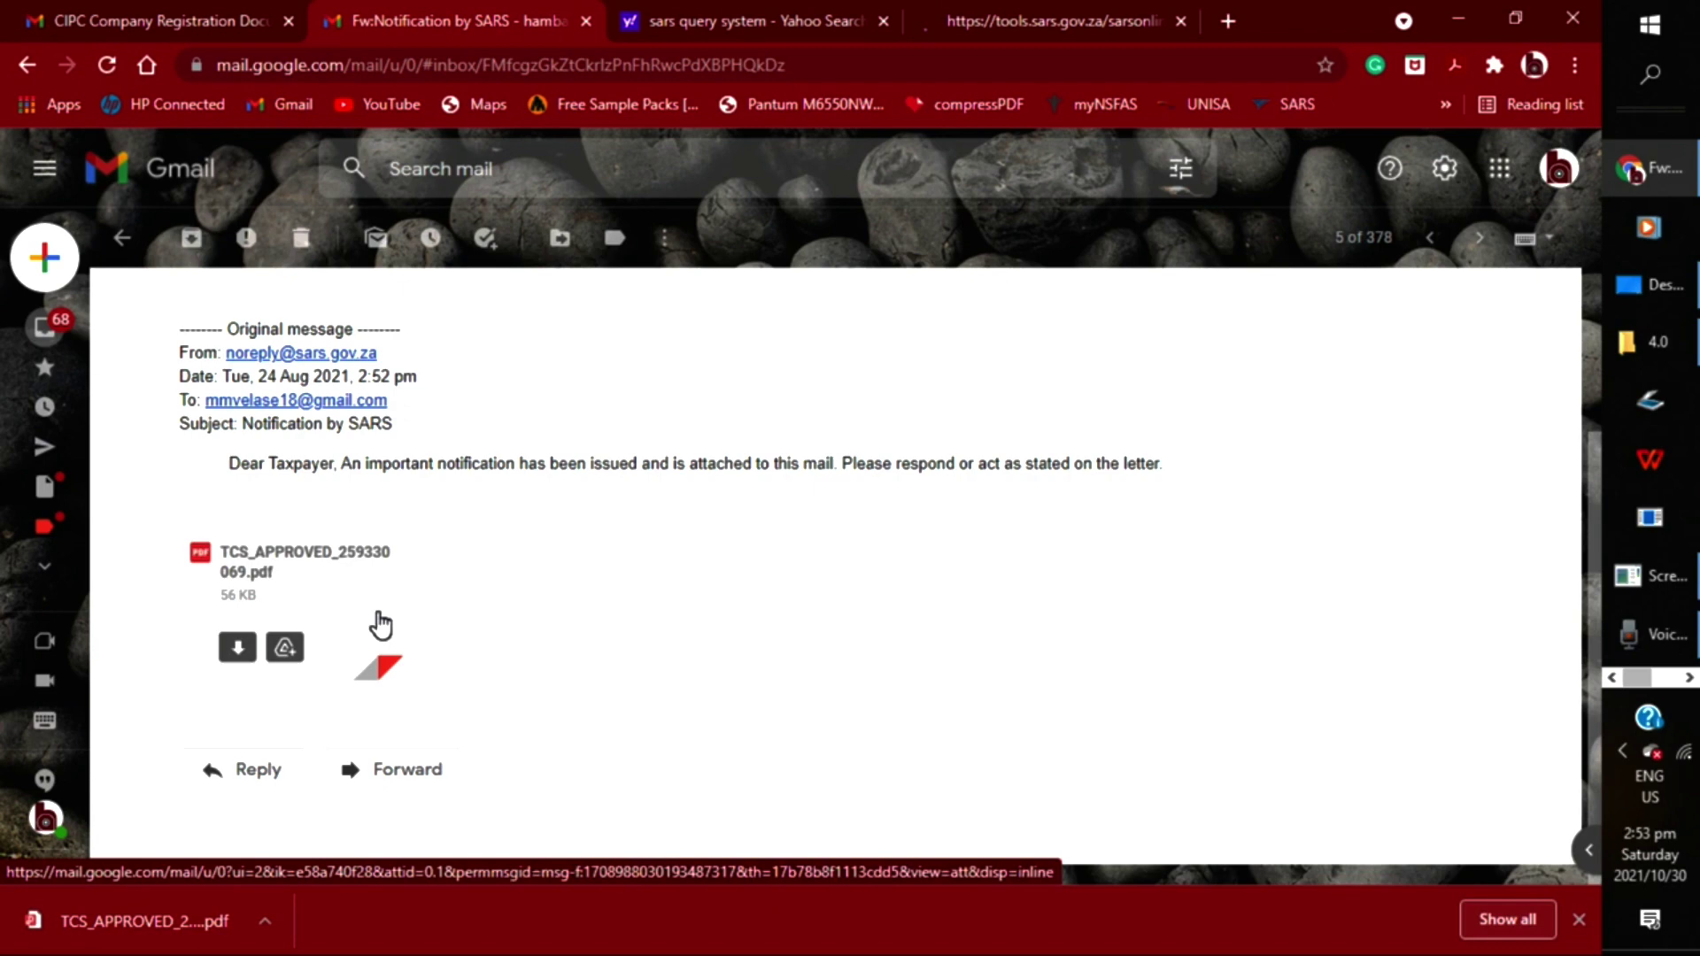
click(776, 794)
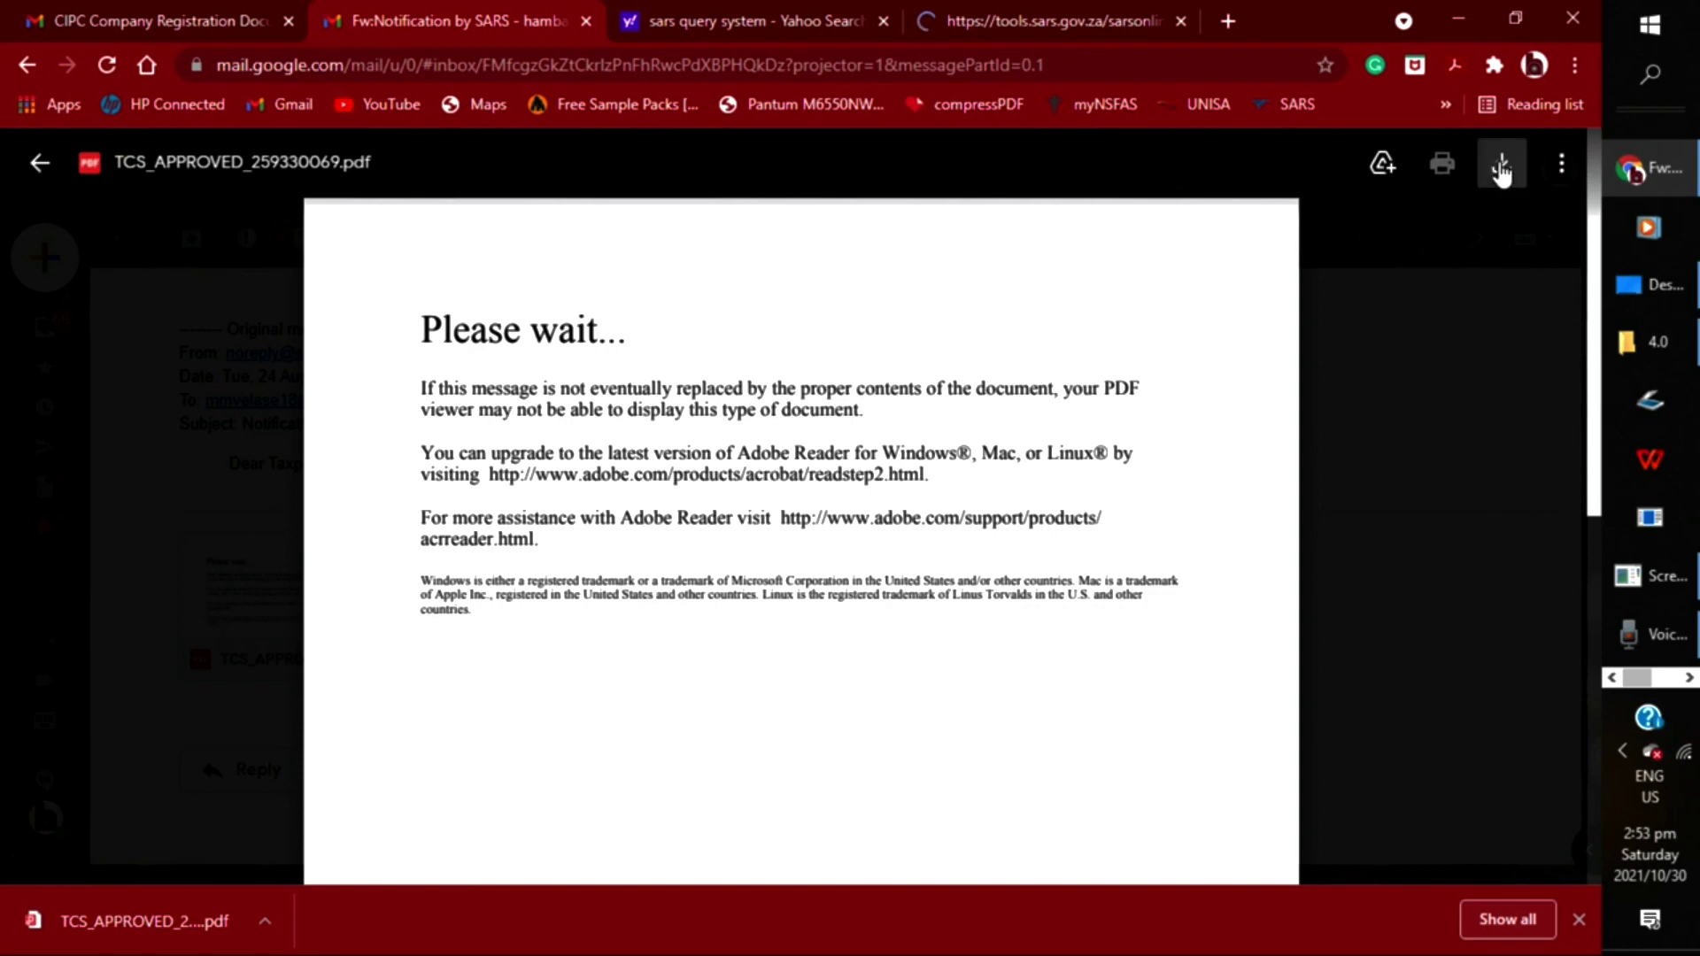
click(265, 921)
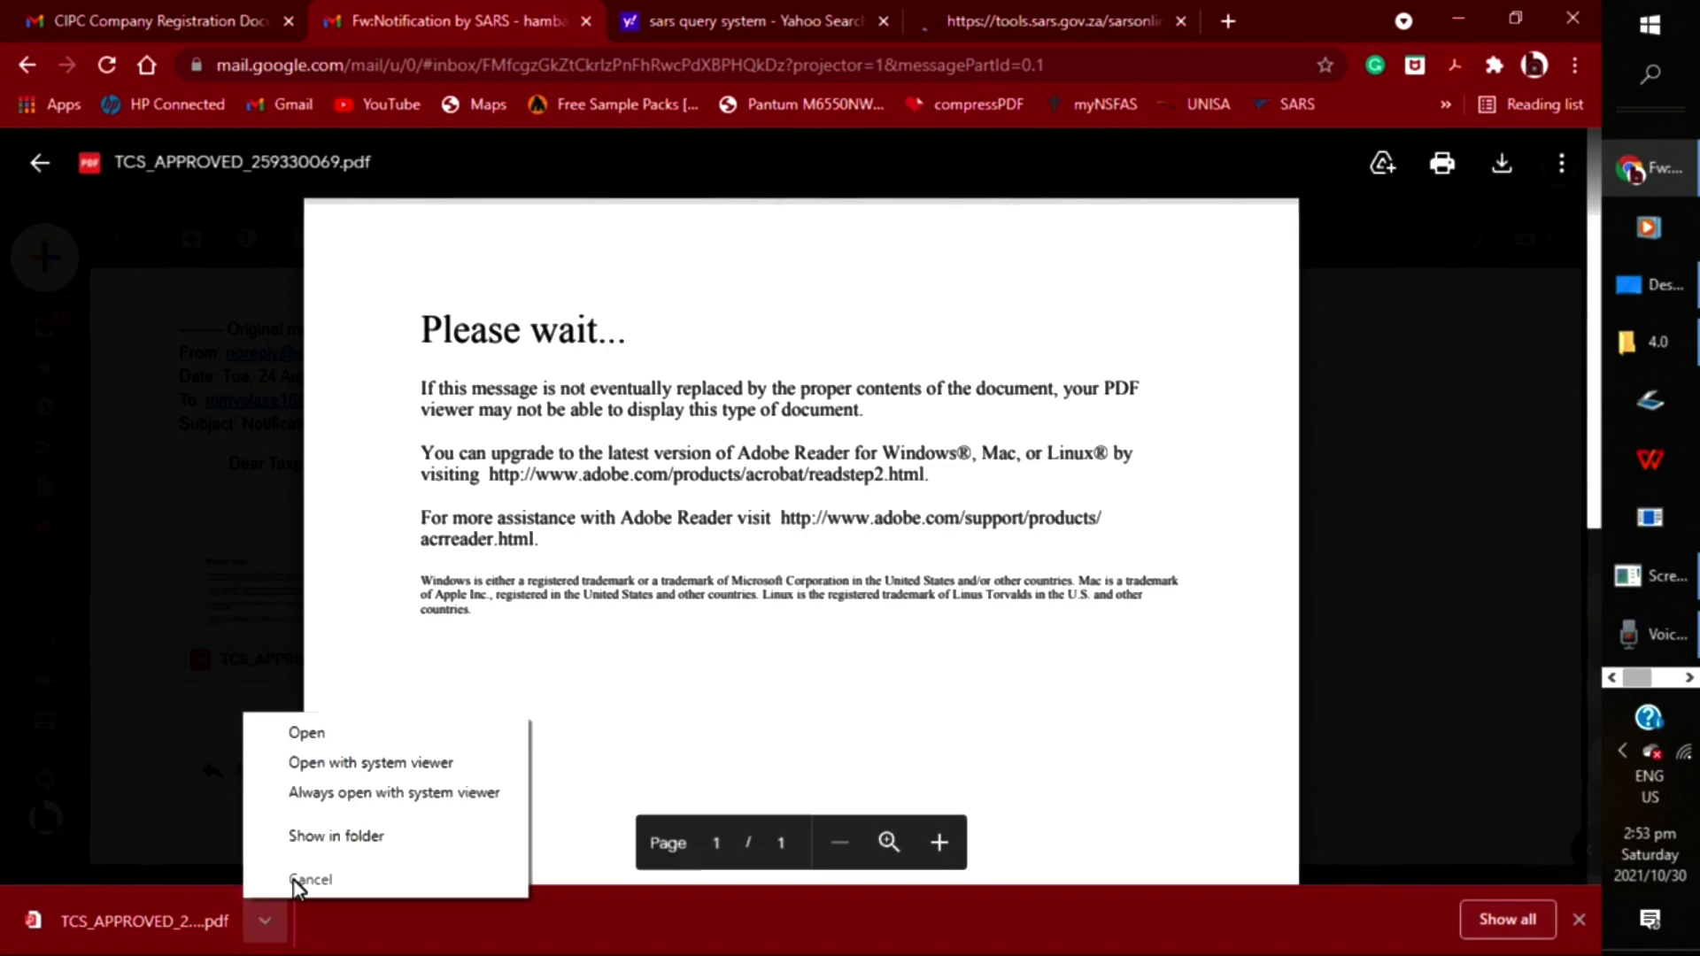
click(386, 836)
mouse_move(1666, 361)
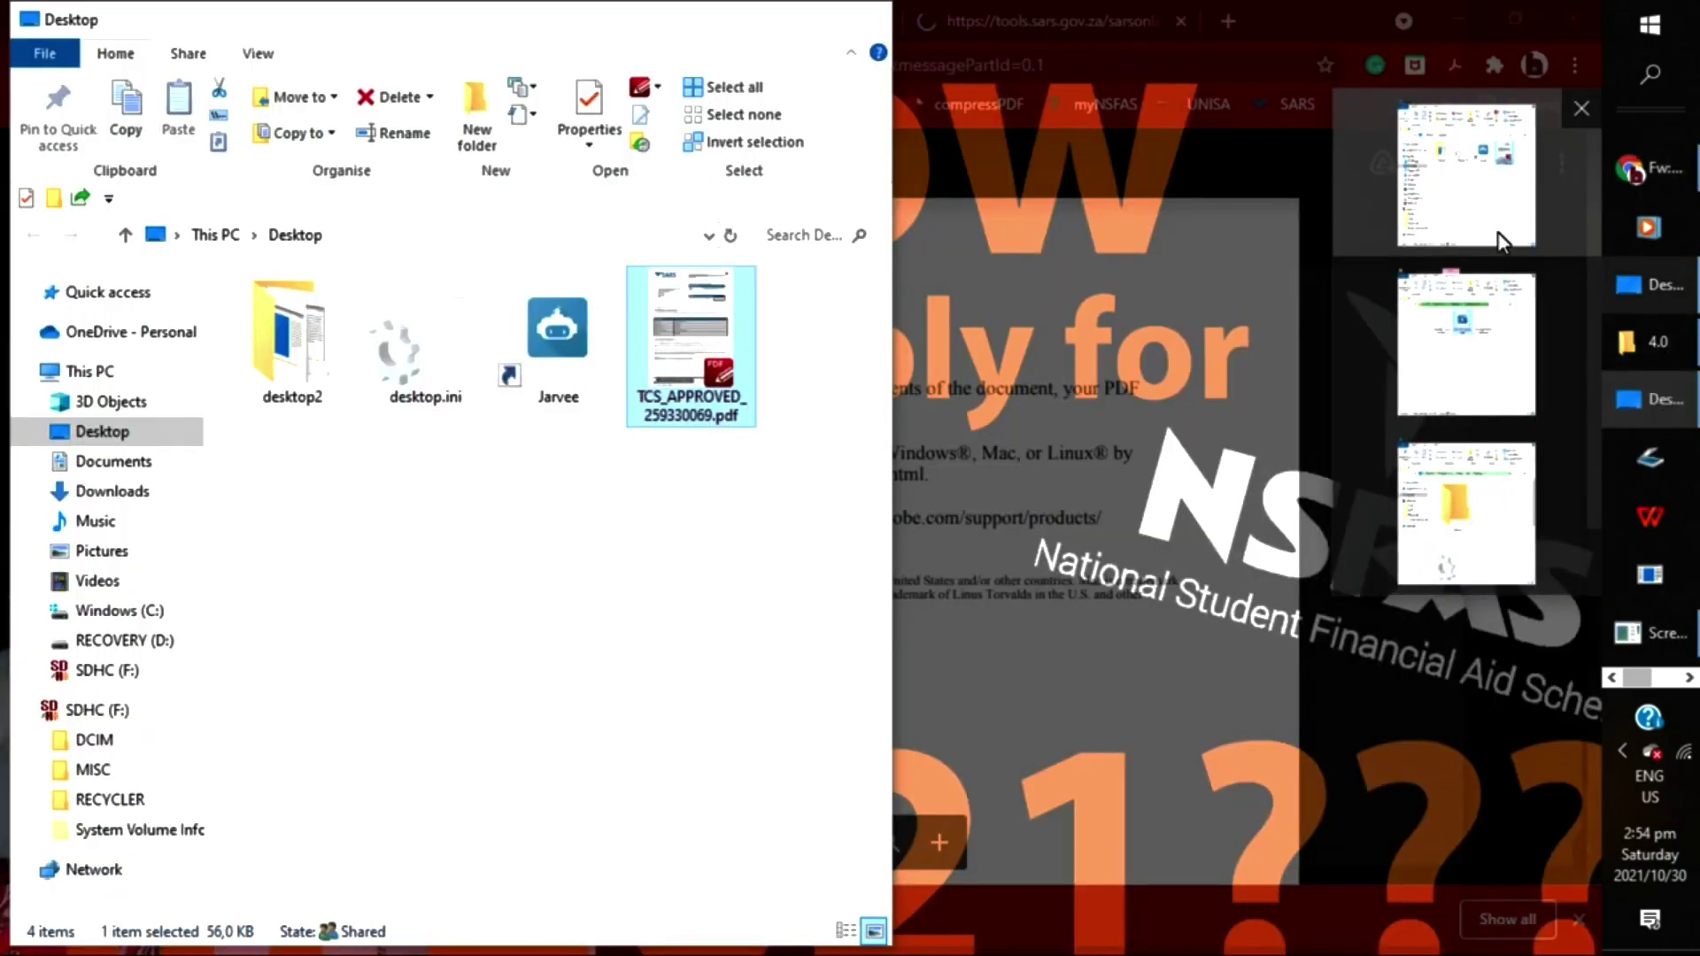
click(1496, 232)
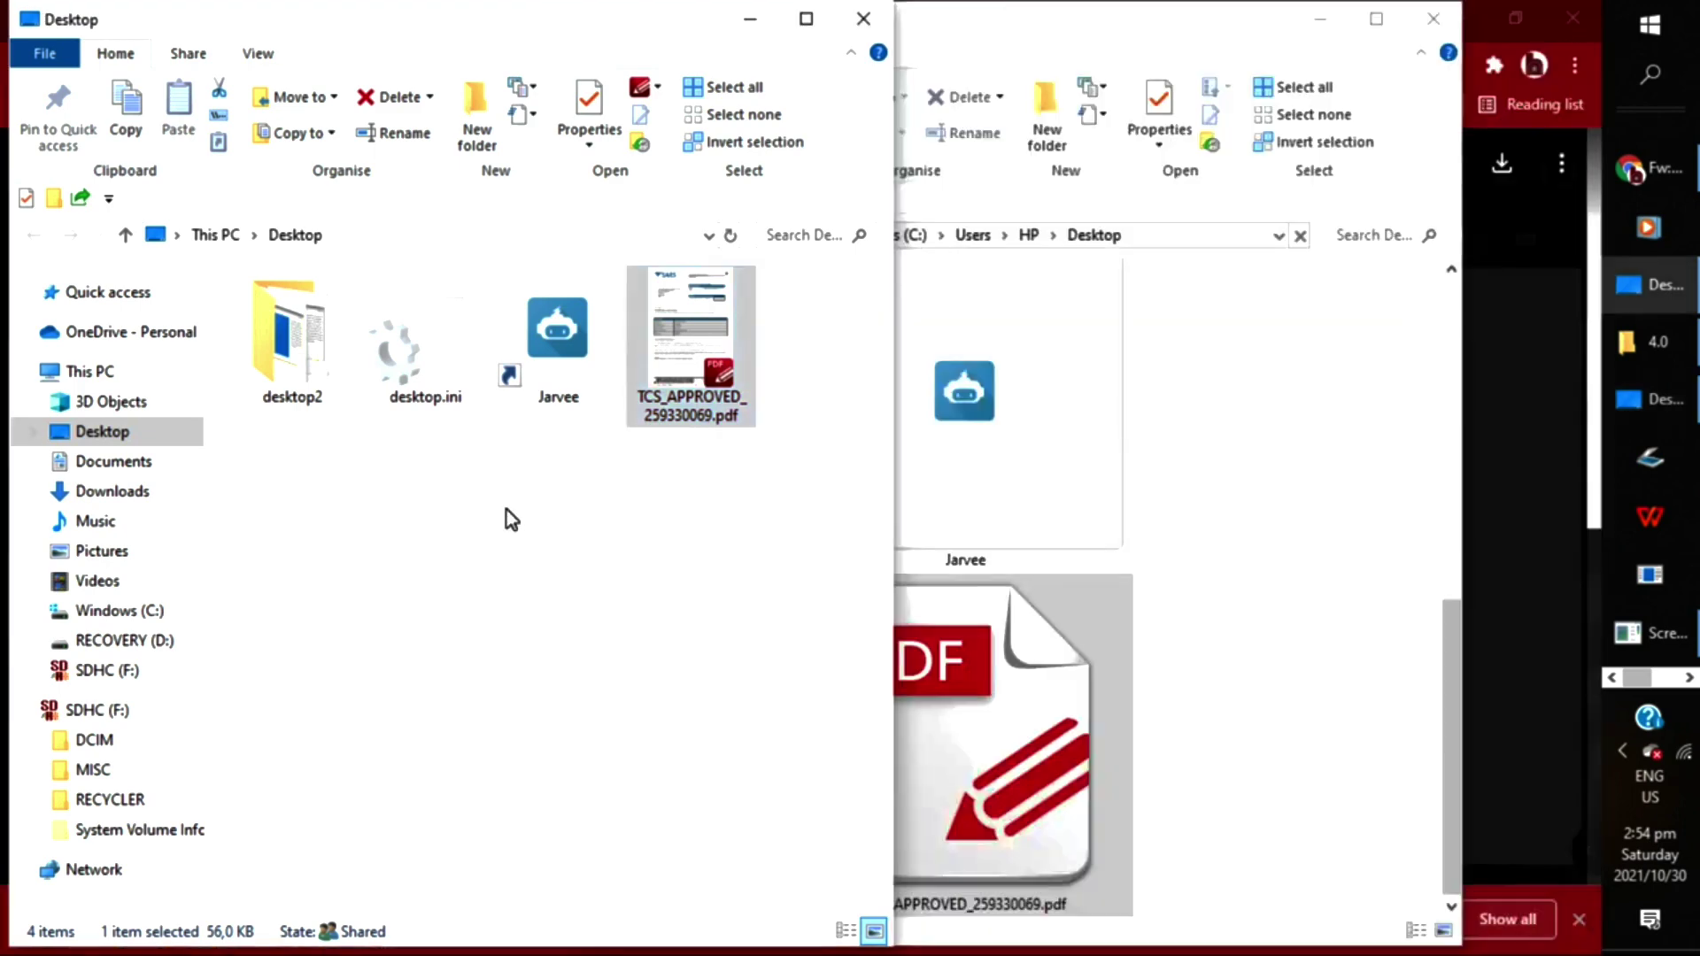
click(542, 541)
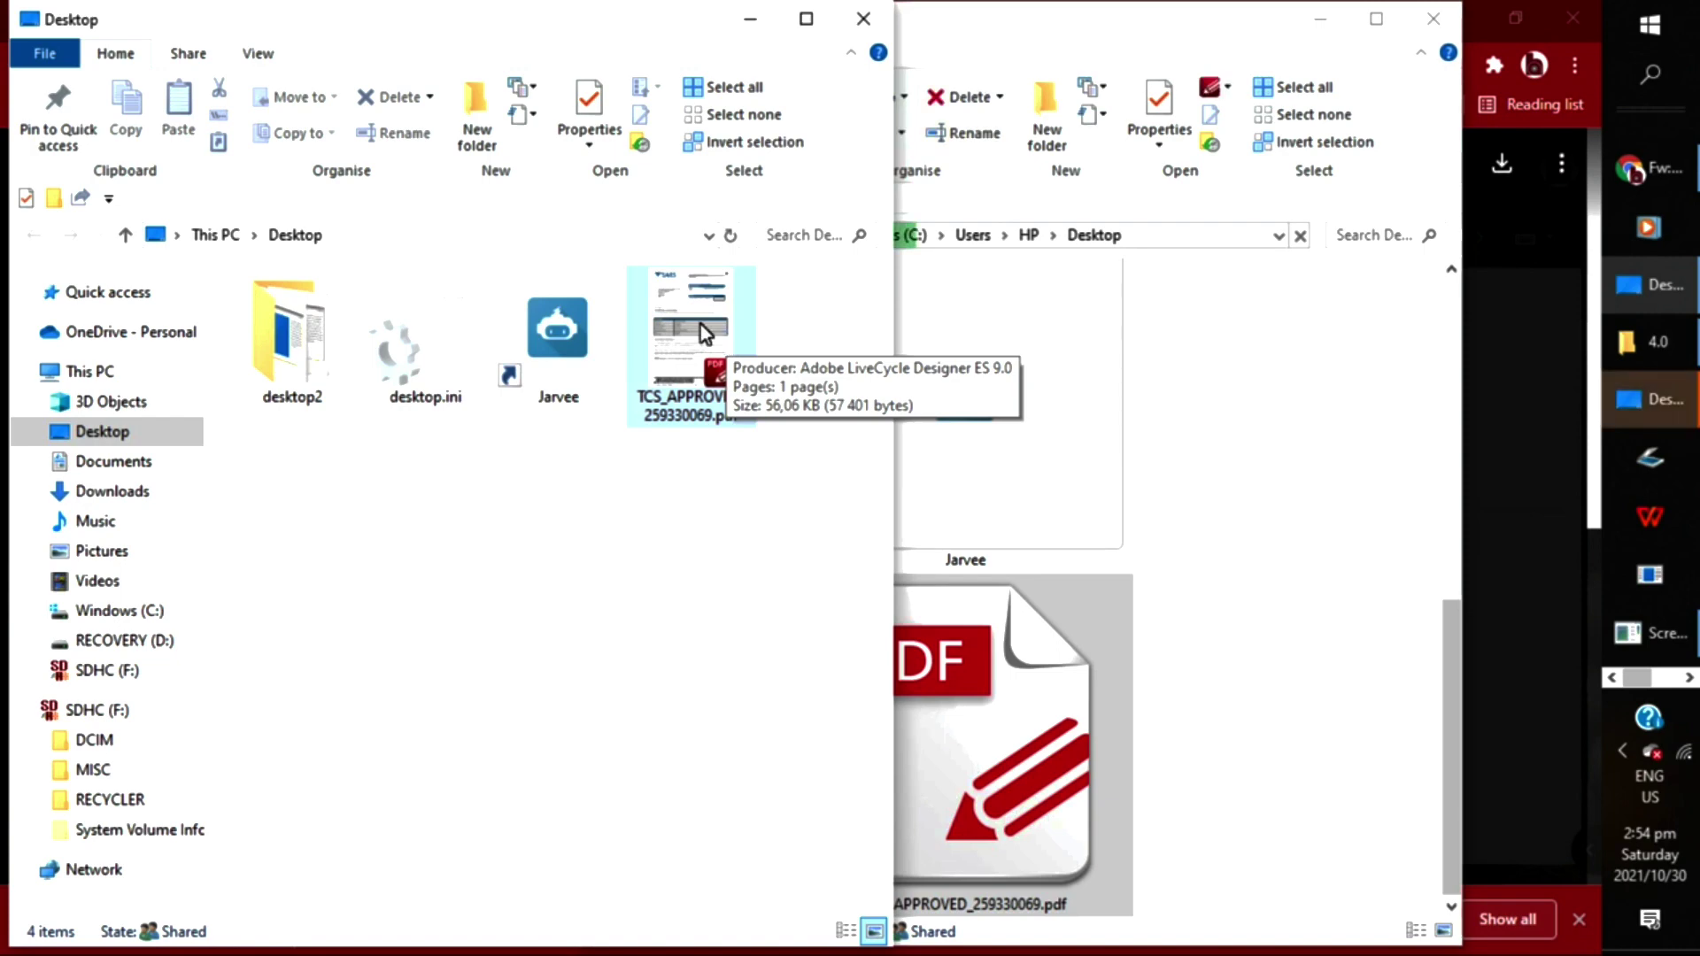
click(699, 324)
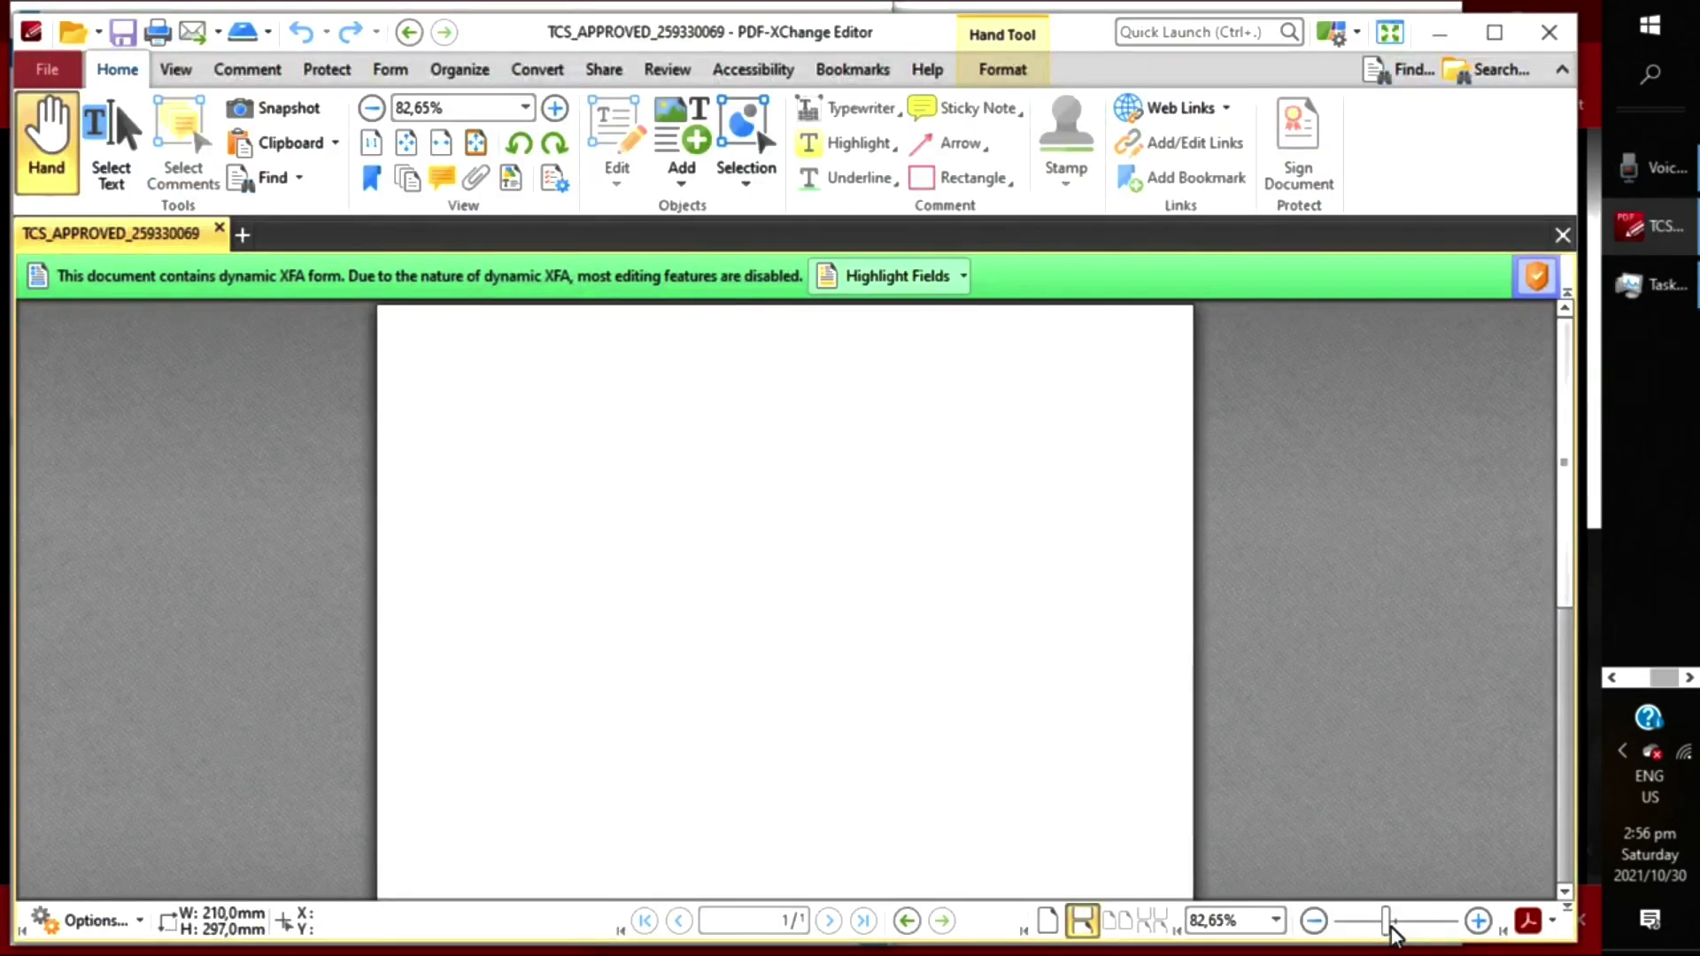
drag(1386, 923, 1396, 923)
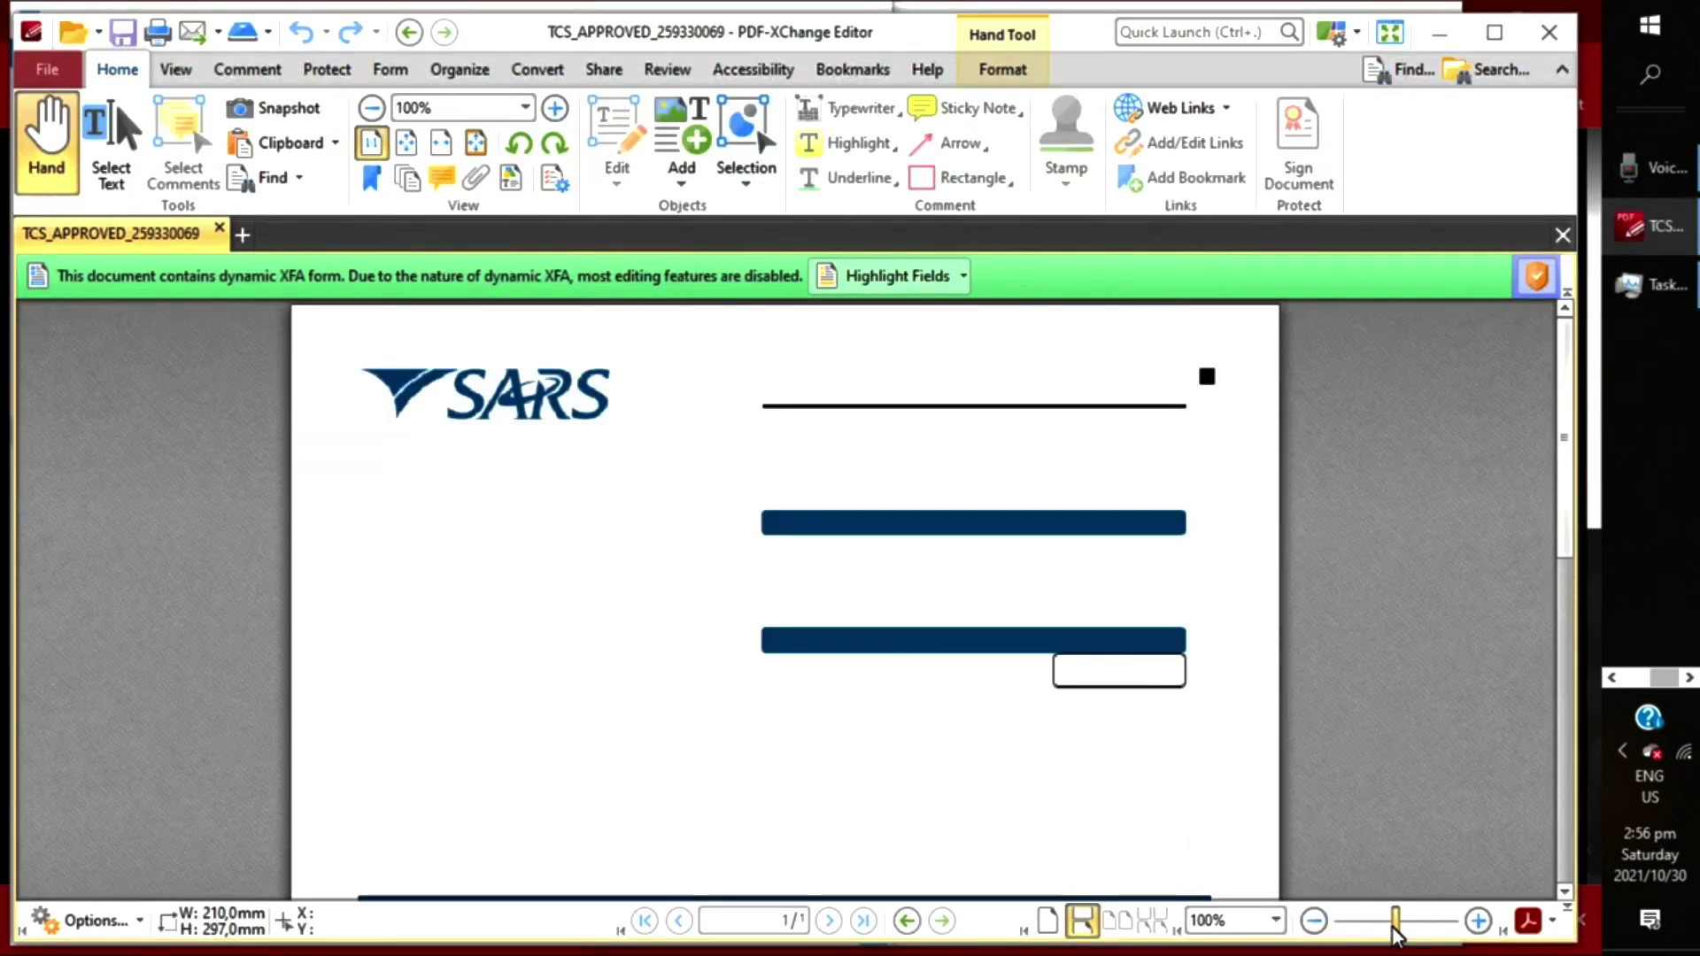